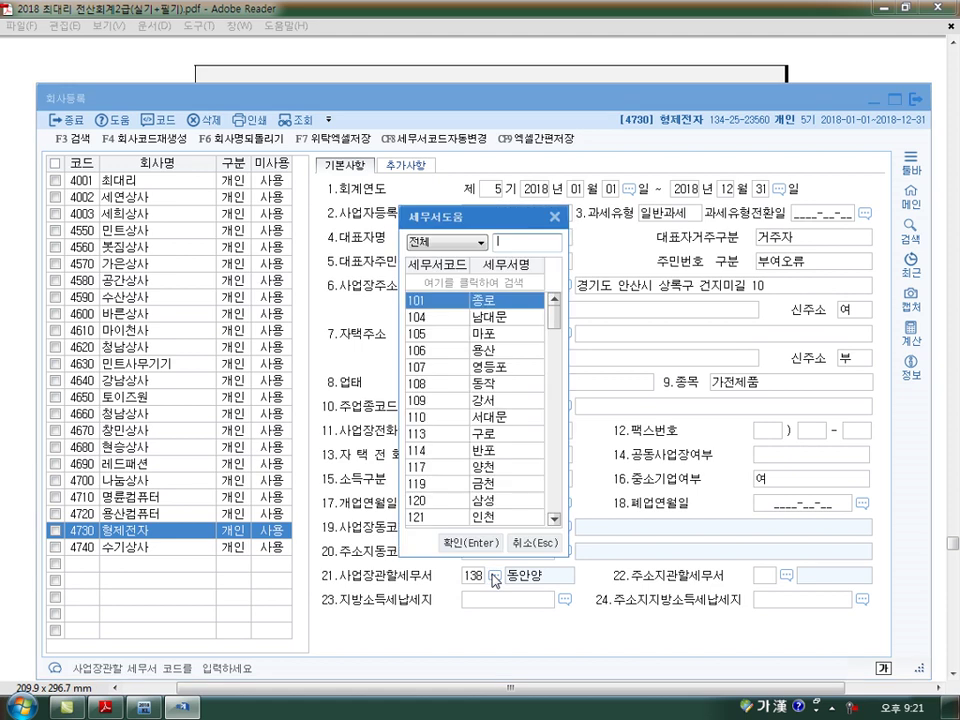
Set the business location's tax office (사업장관할세무서) to 안산, code 134, in the company registration.
text(안산)
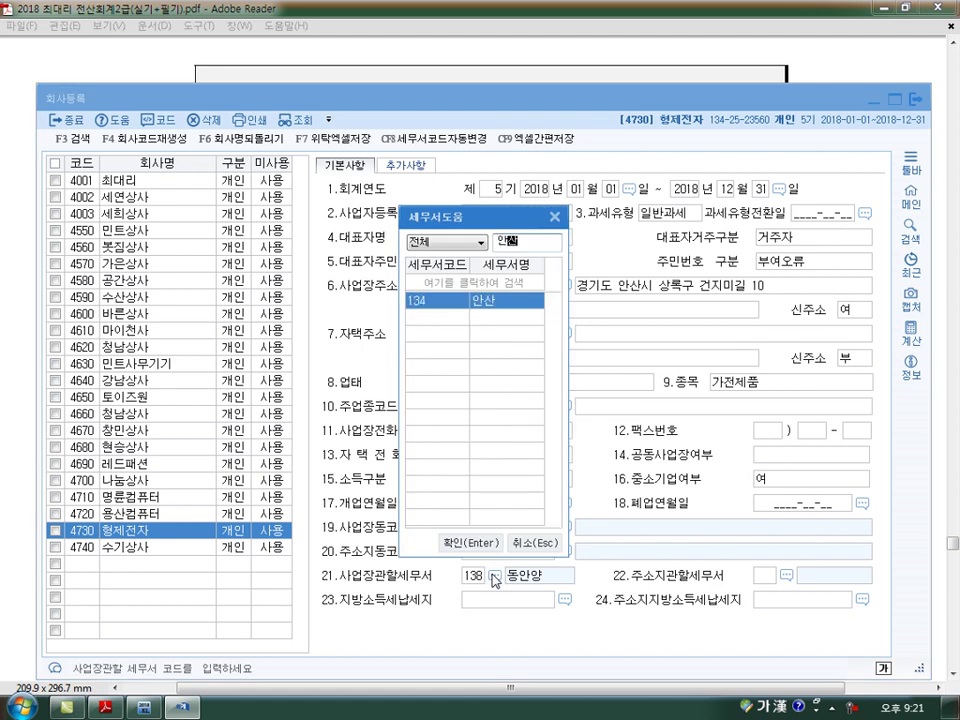
key(Return)
key(Return)
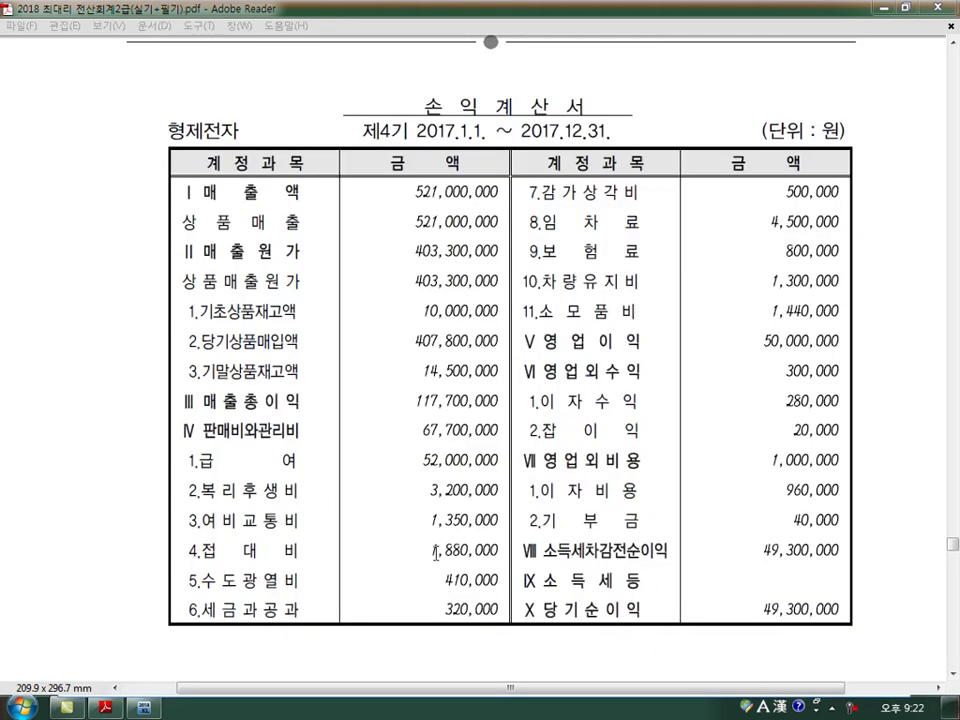
Open the prior-period income statement (전기분손익계산서) in KcLep and set 상품매출 to 521,000,000.
click(145, 708)
click(156, 487)
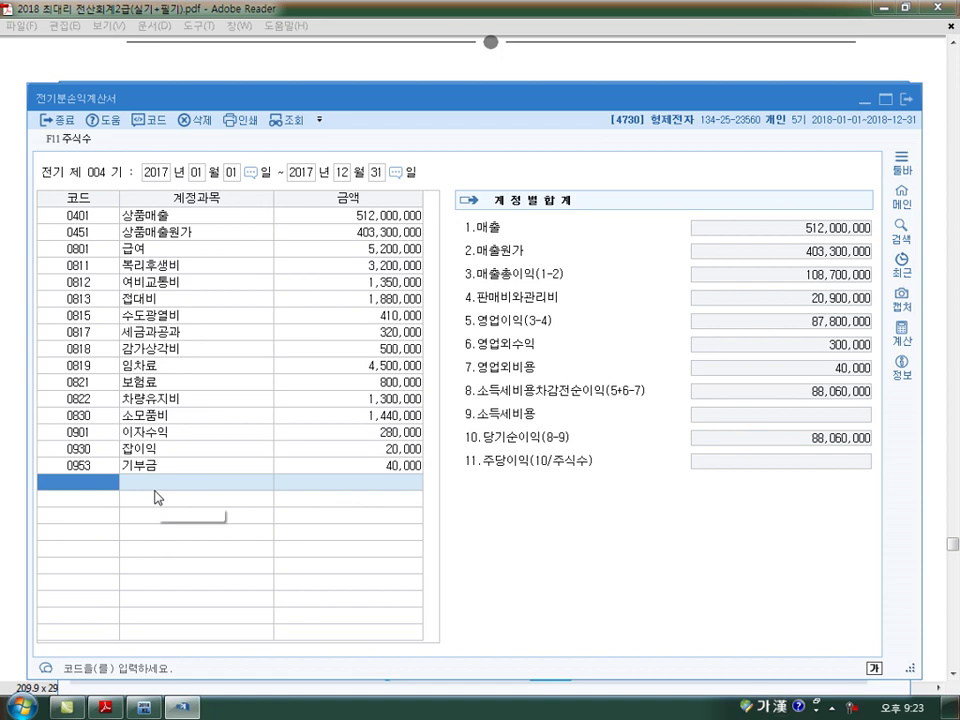
click(105, 708)
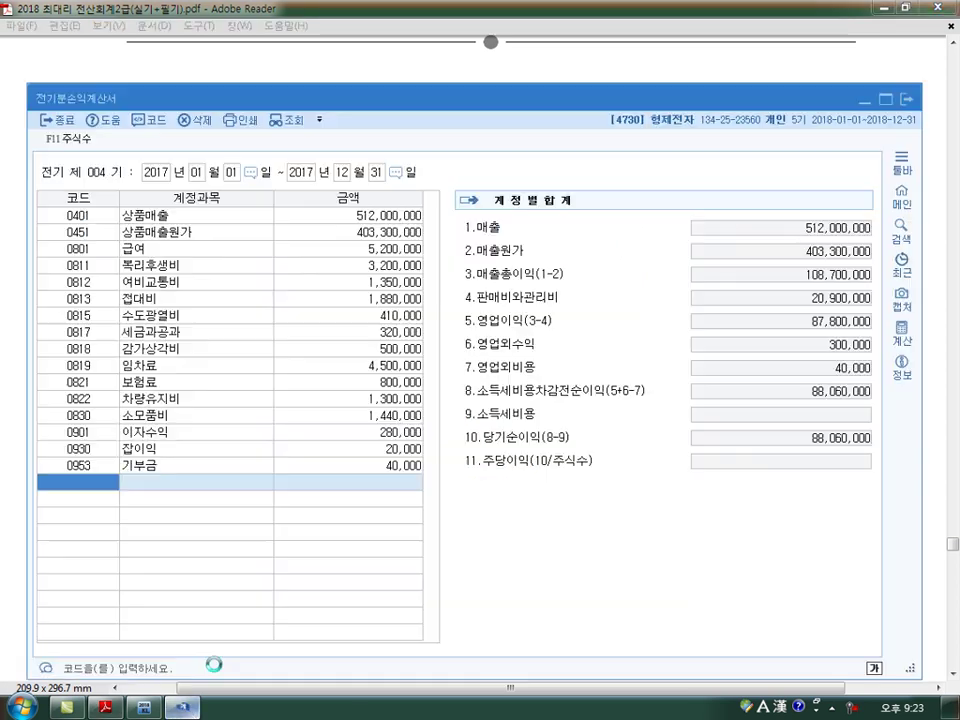
key(alt+Tab)
click(310, 226)
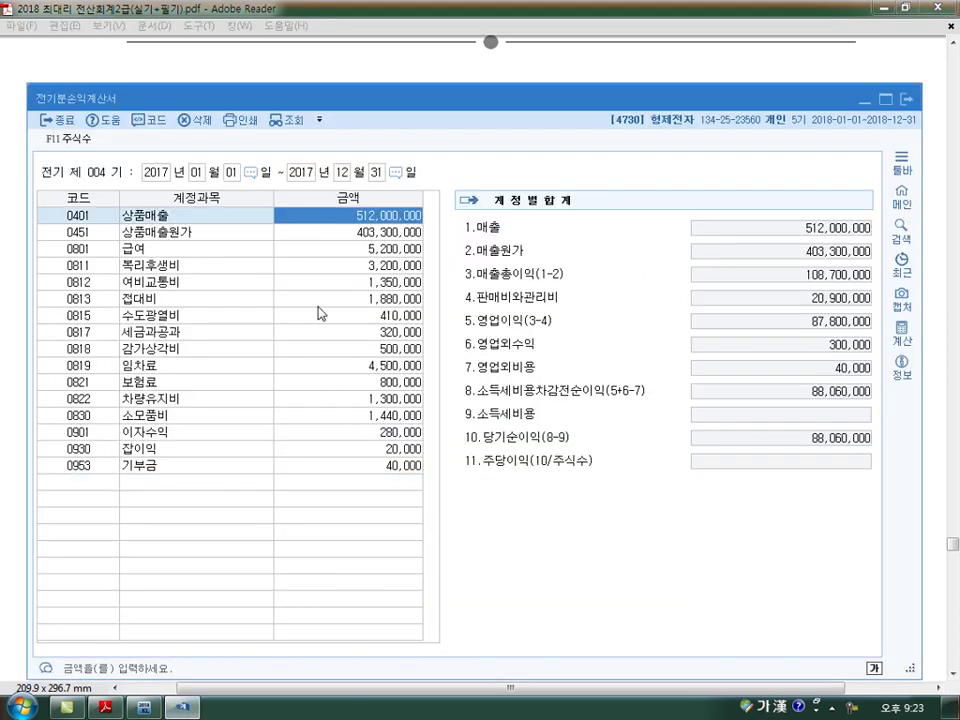
text(521000000)
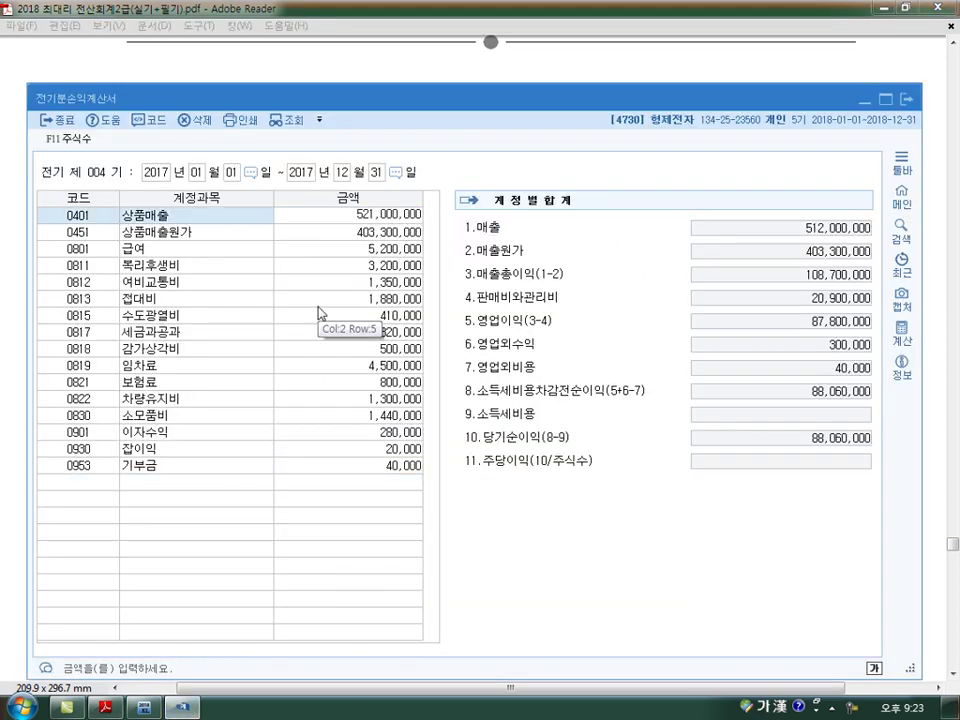
key(Return)
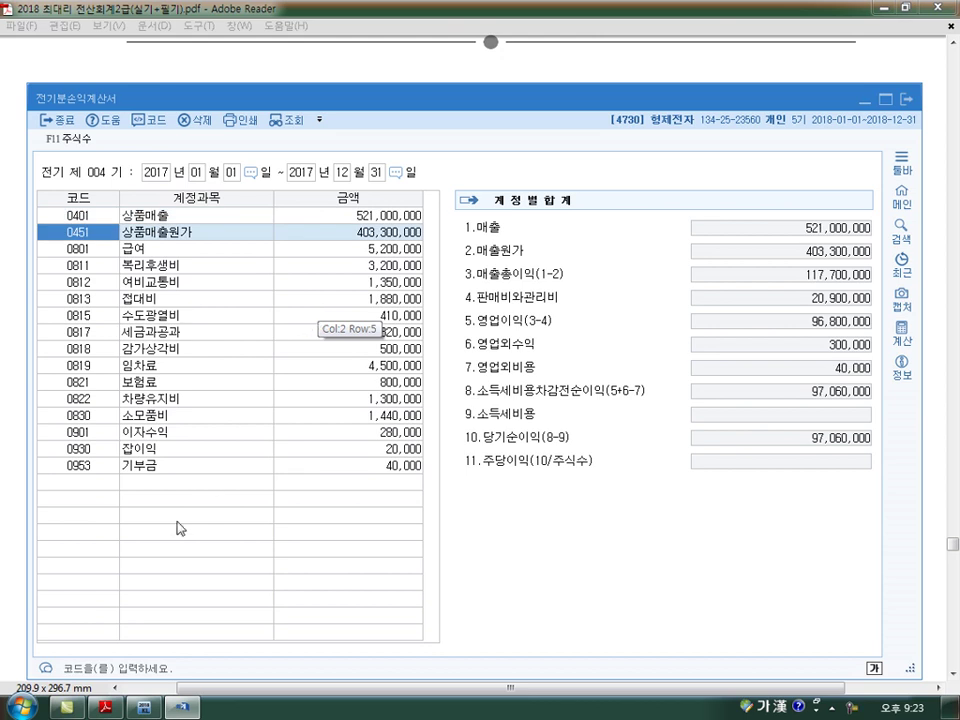
Look up the 급여 amount in the PDF's income statement and set 급여 (0801) to 52,000,000 in 전기분손익계산서.
key(alt+Tab)
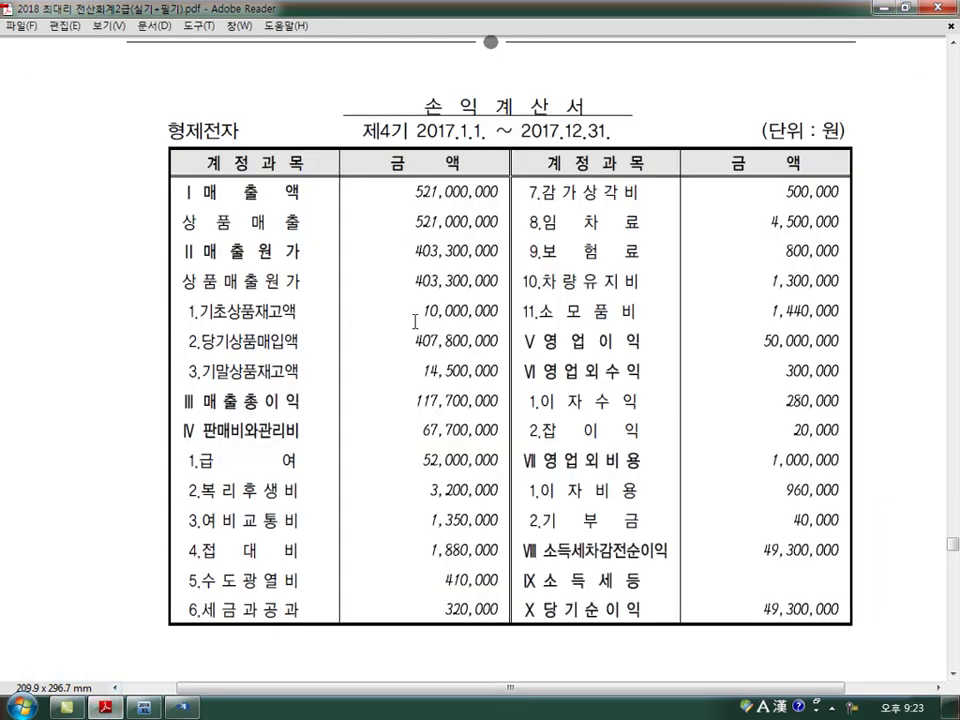
drag(423, 460, 497, 462)
click(181, 707)
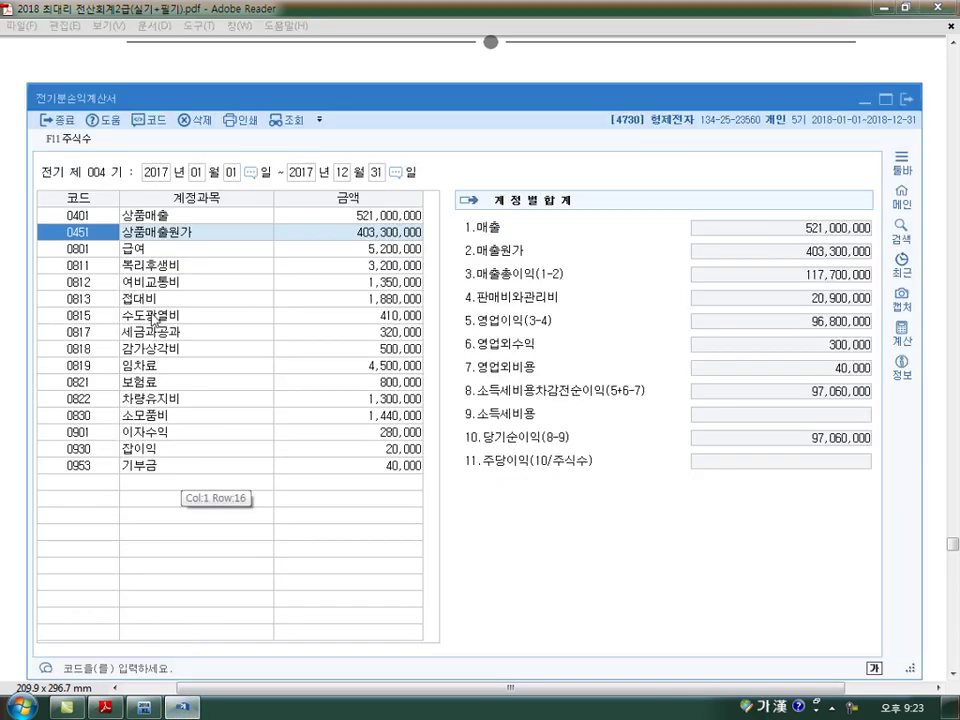
click(341, 257)
text(52000000)
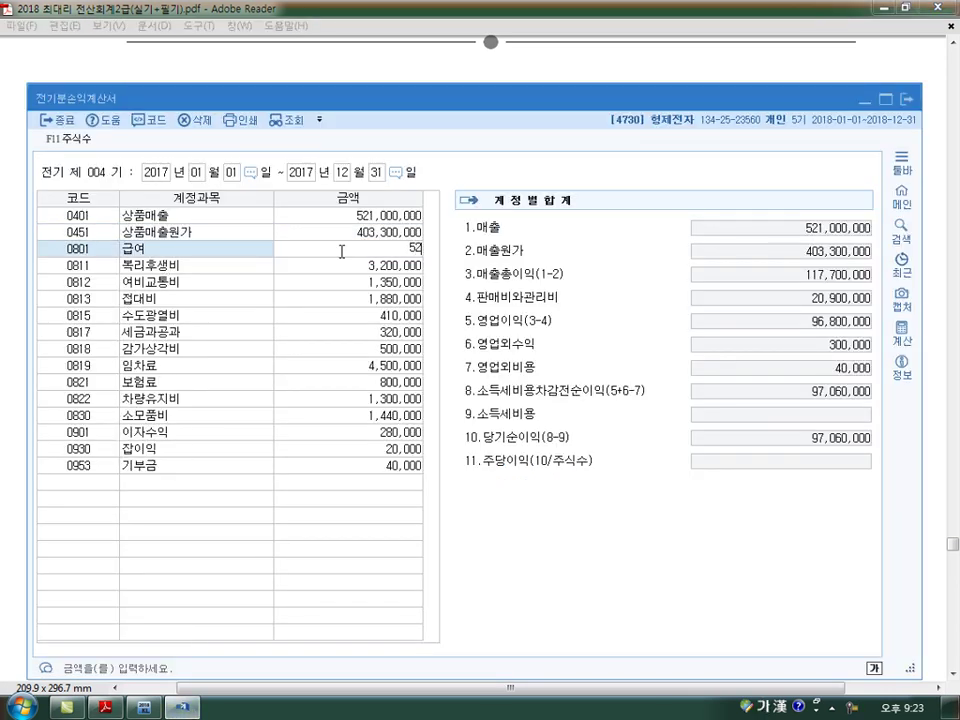
key(Return)
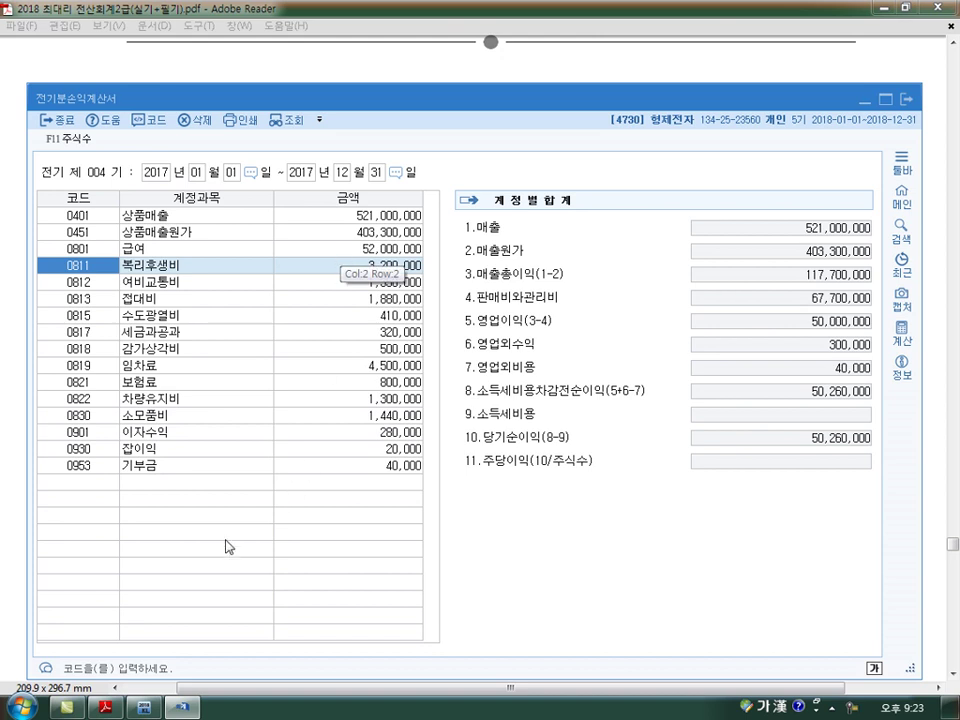
Look up 이자비용 in the PDF and add it to the prior-period income statement as account 0951 with 960,000.
key(alt+Tab)
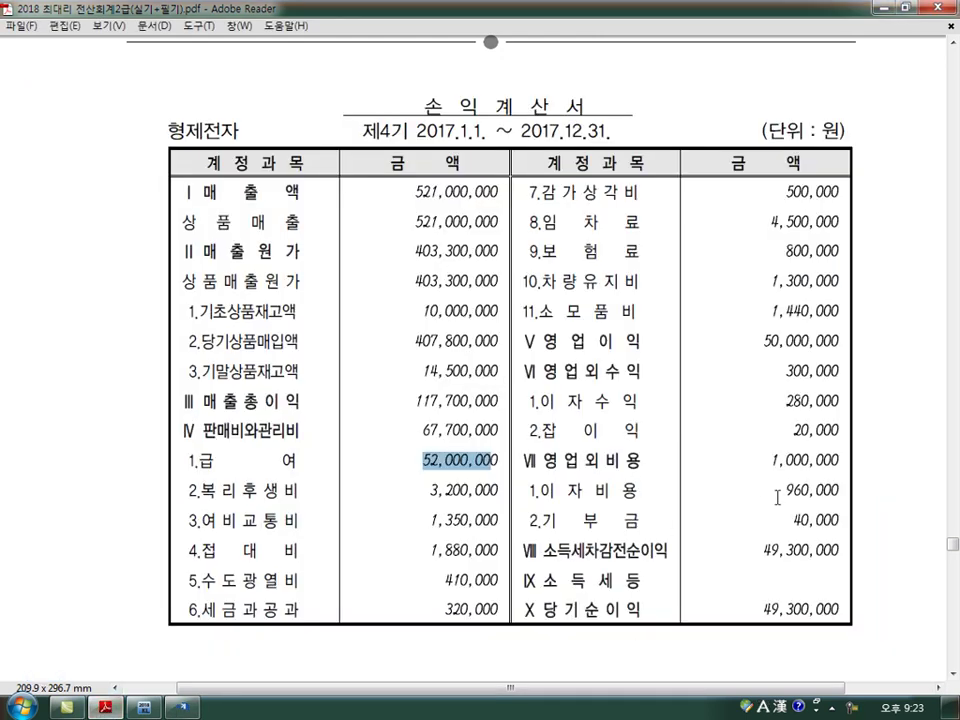
drag(784, 491, 824, 491)
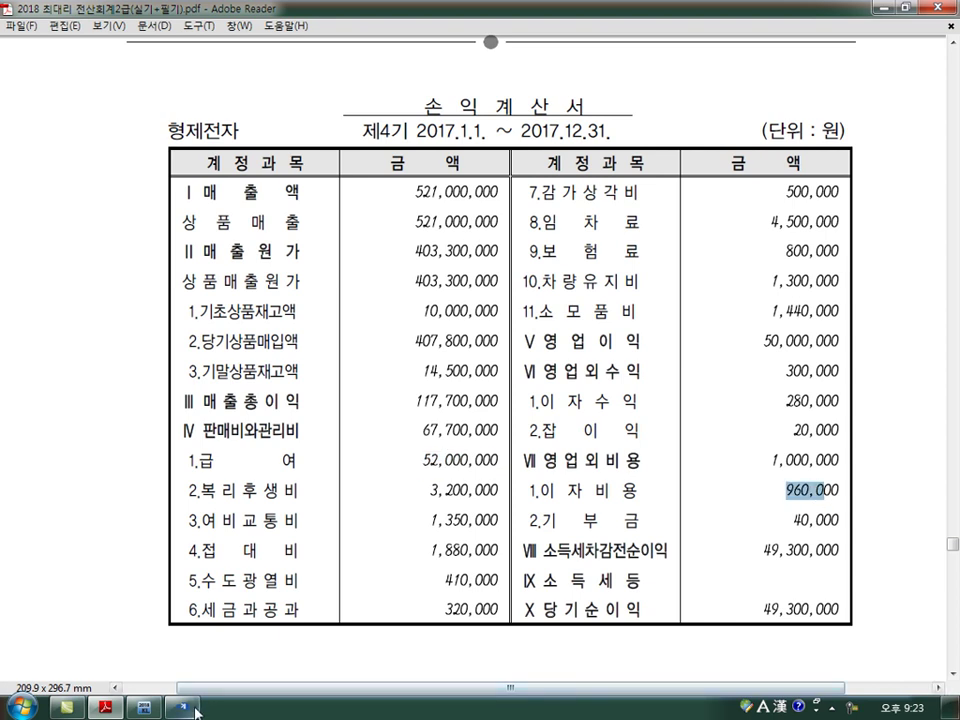
key(alt+Tab)
click(109, 483)
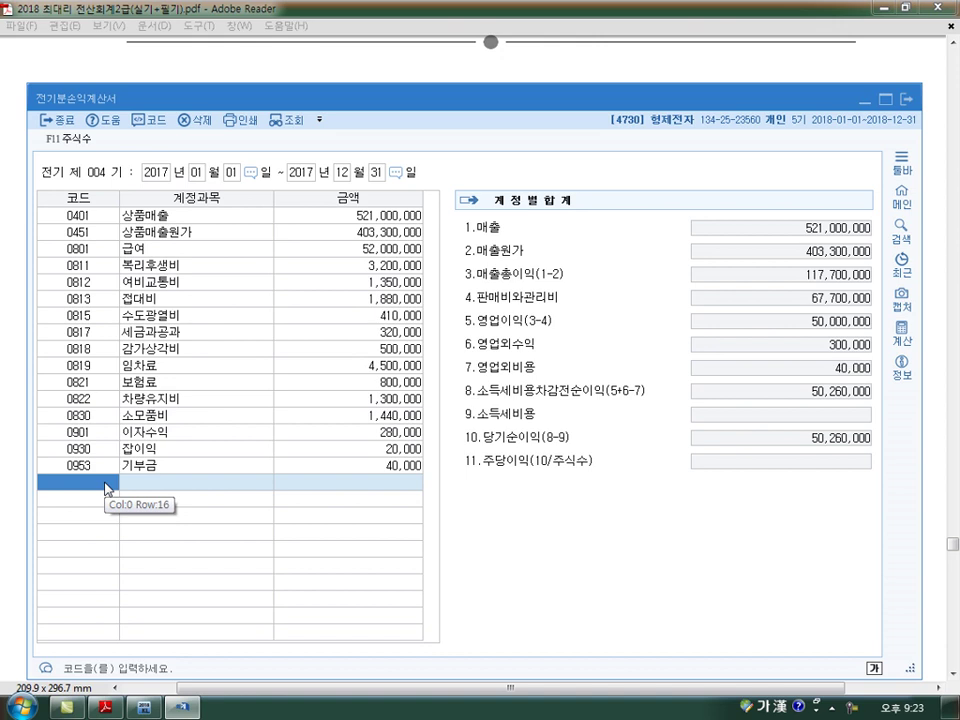
text(0950)
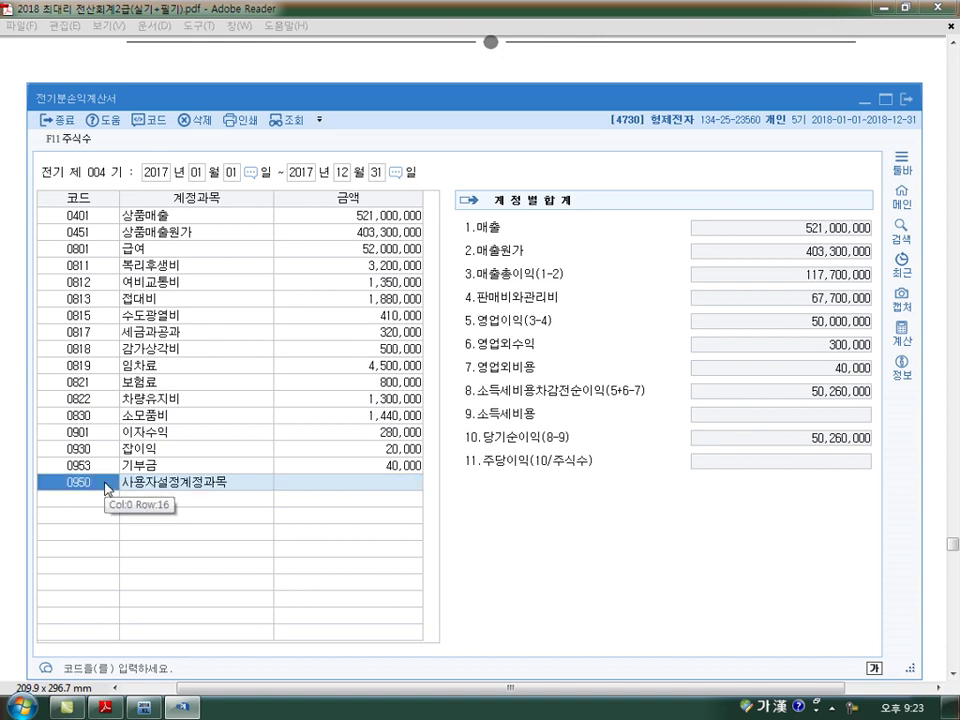
text(0951)
key(Return)
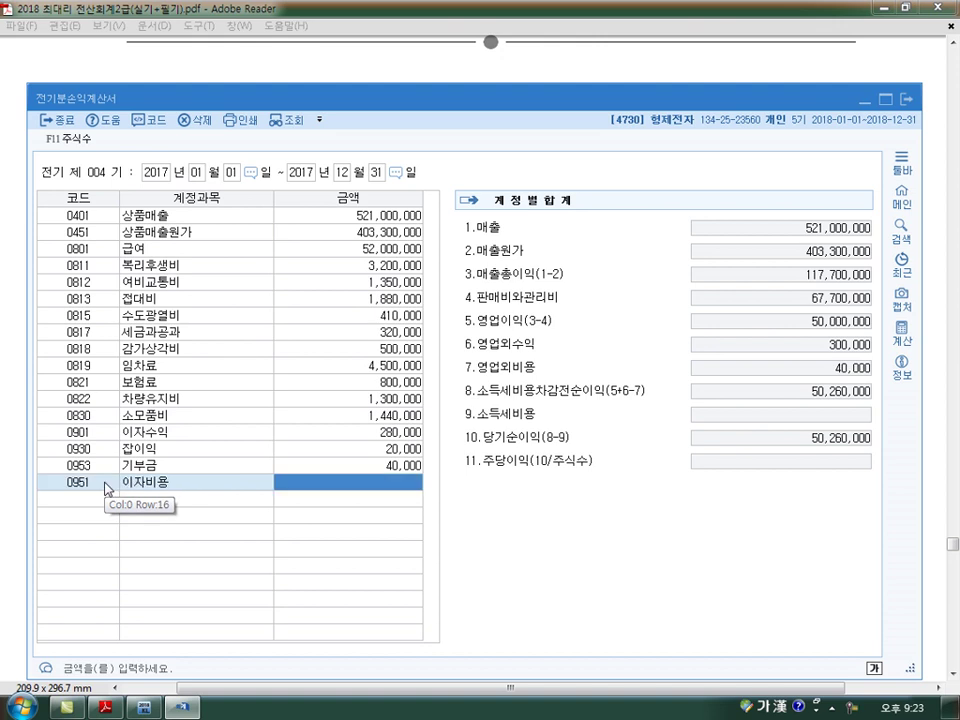
text(960,000)
key(Return)
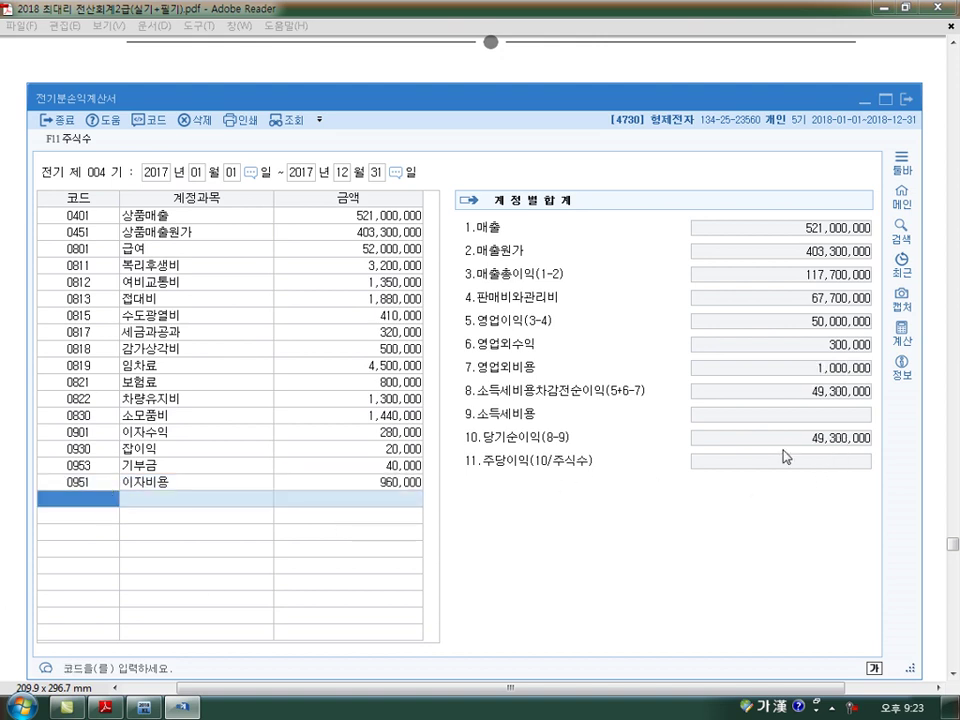
Compare the prior-period income statement's totals with the PDF and close the statement.
click(104, 707)
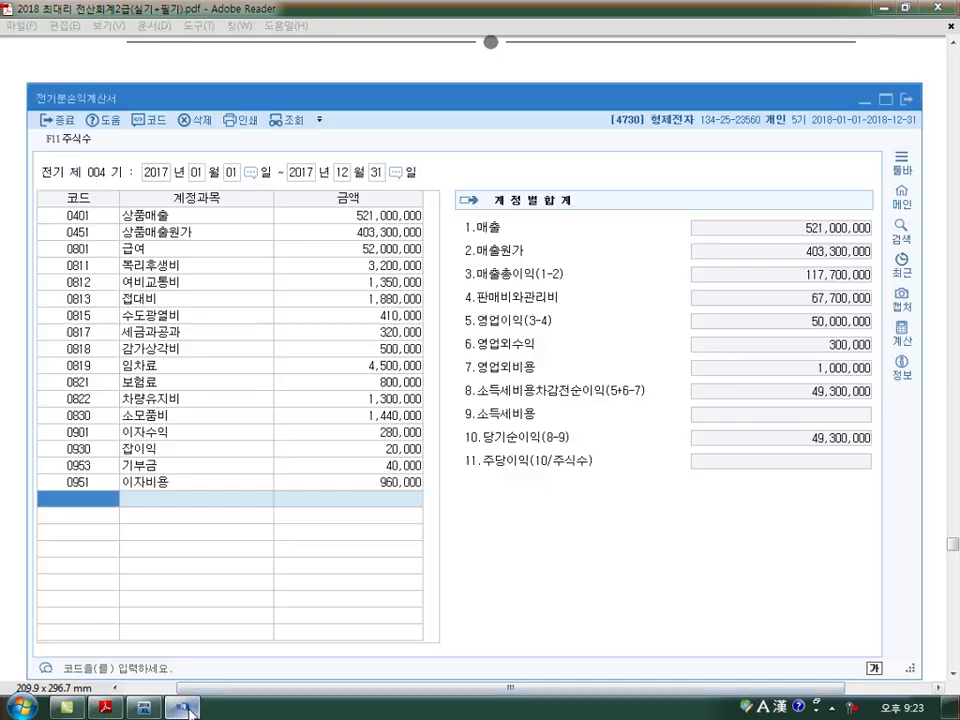
click(181, 707)
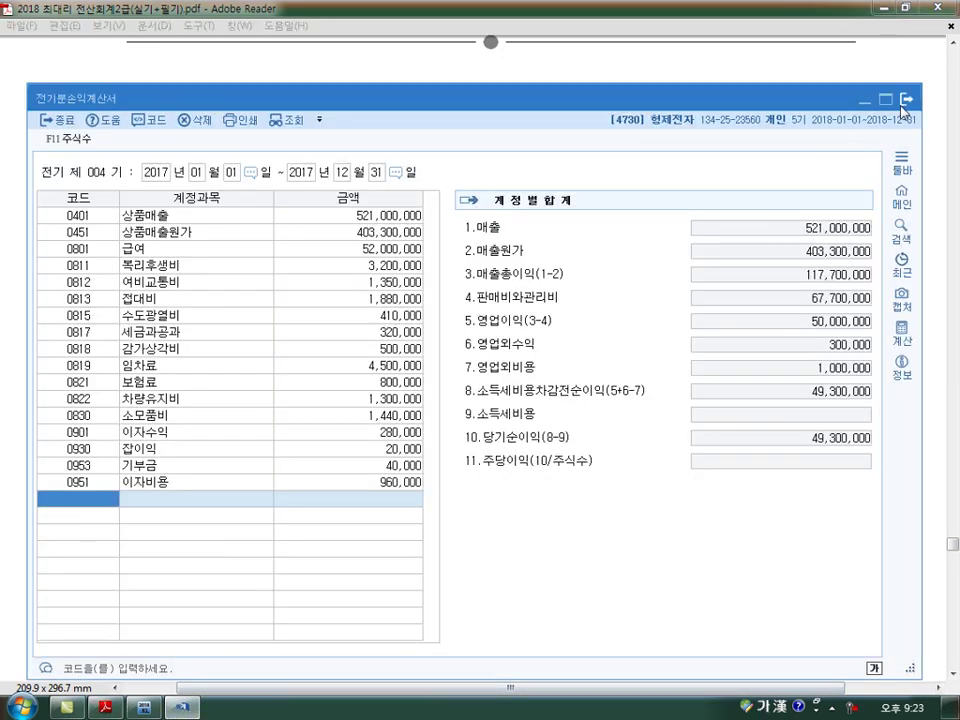
click(902, 104)
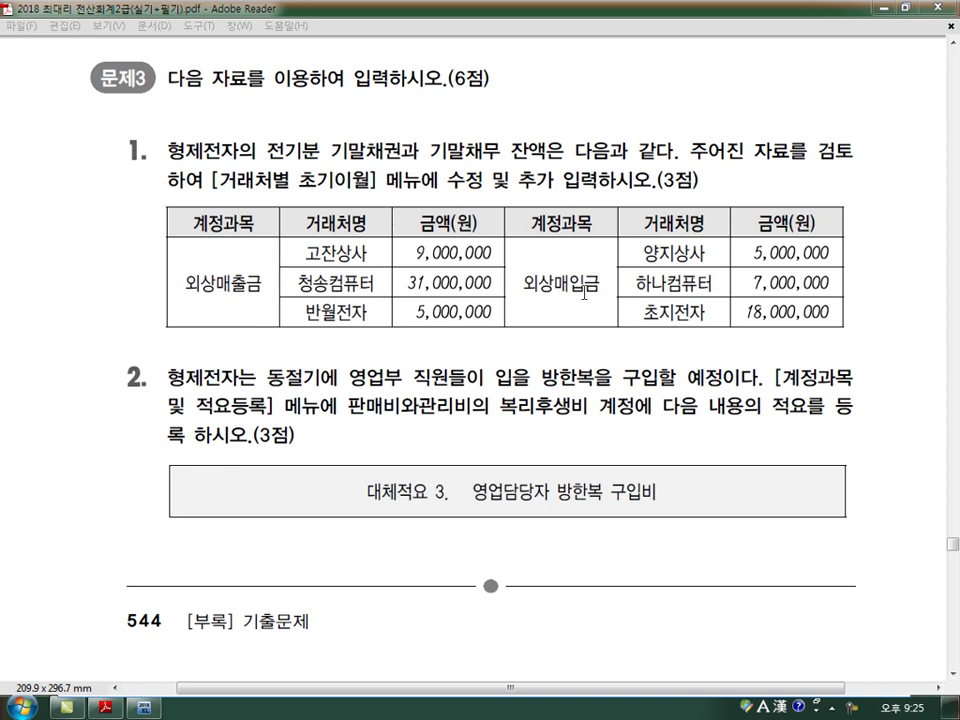
Open 거래처별초기이월 in KcLep and add 고잔상사 (03500) with 9,000,000 under 외상매출금 (0108).
click(145, 708)
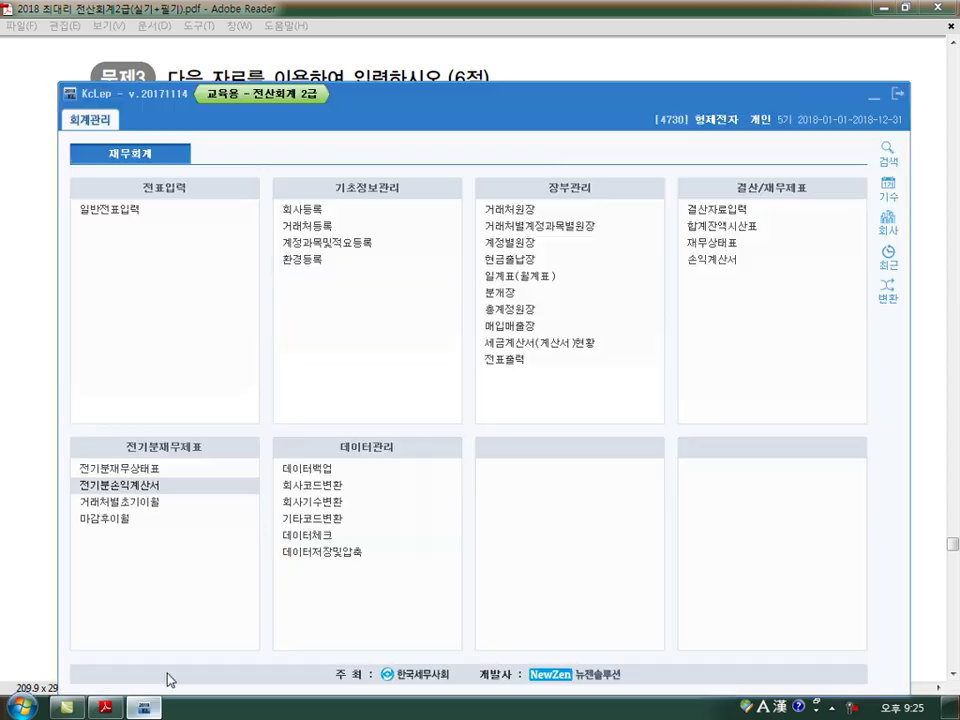
click(160, 503)
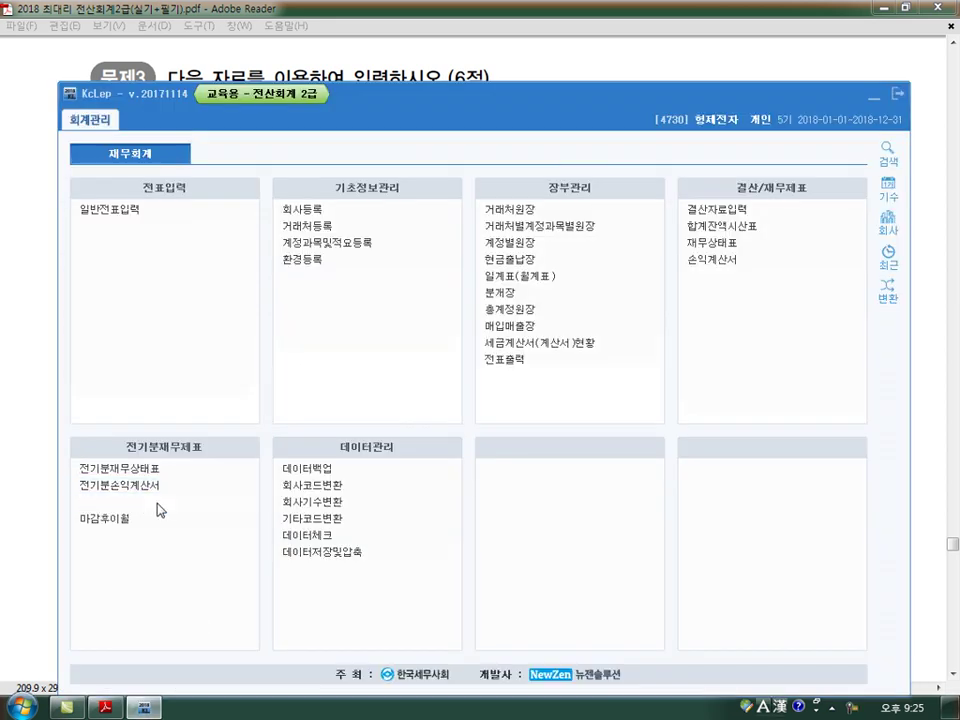
key(Down)
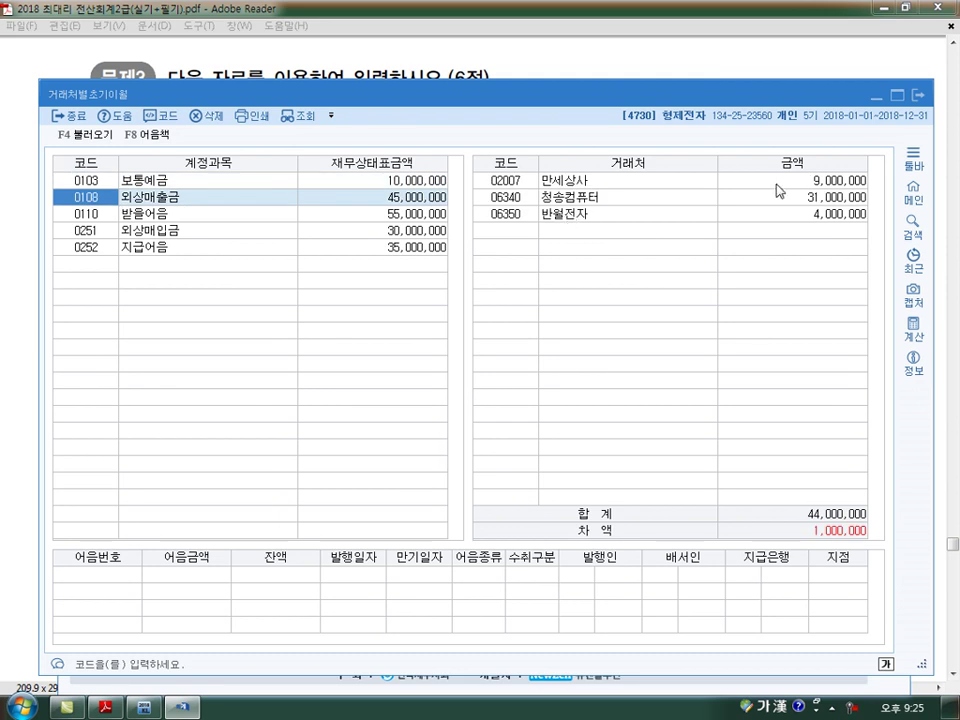
click(511, 232)
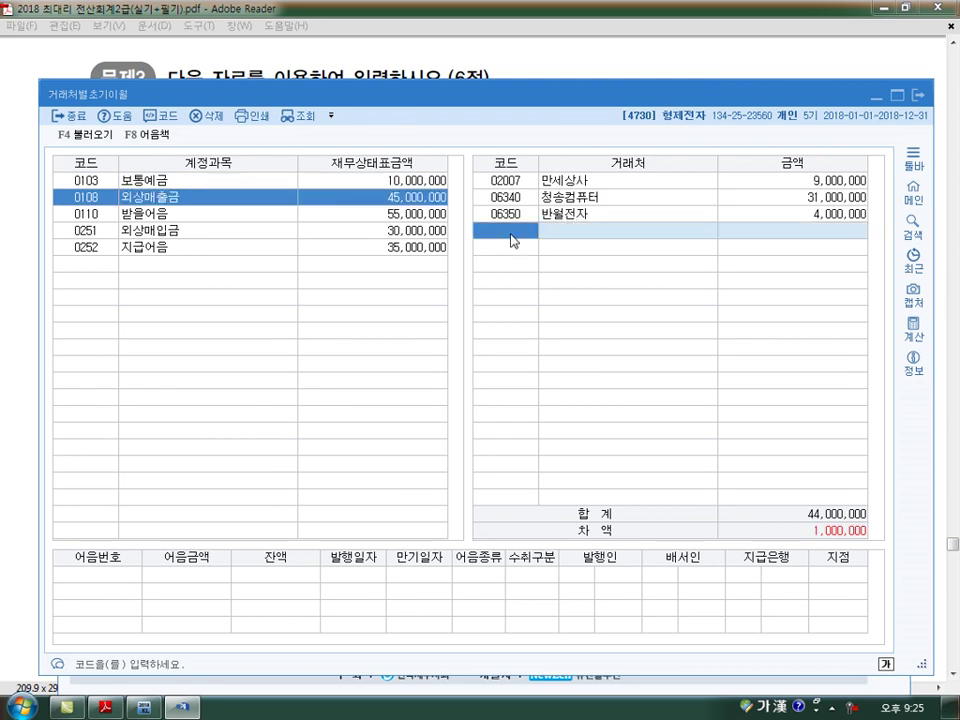
key(F2)
text(고잔)
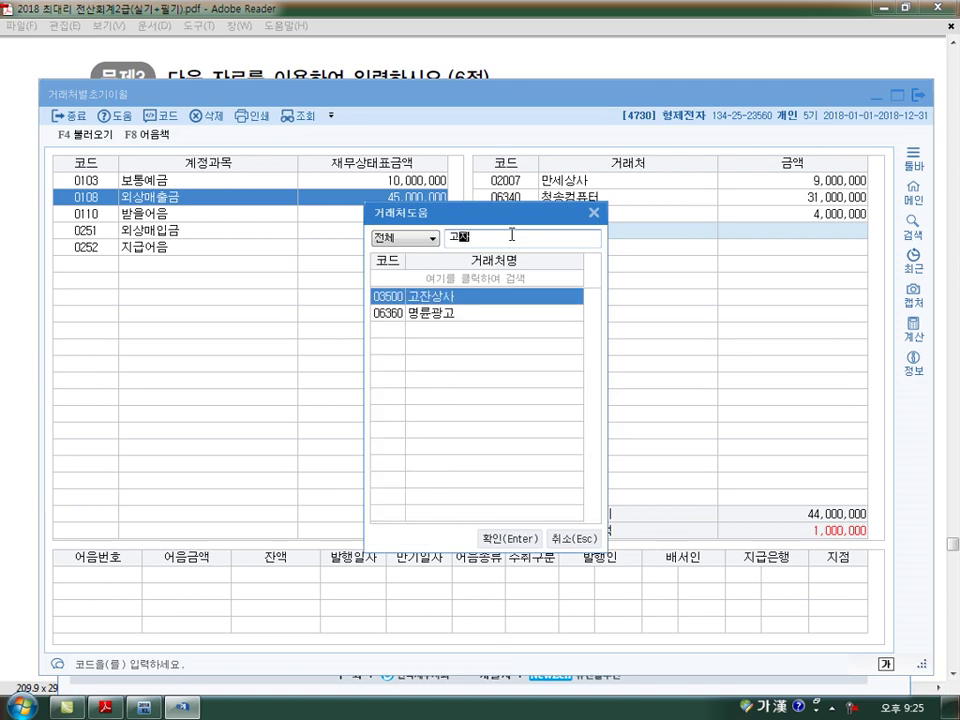
key(Return)
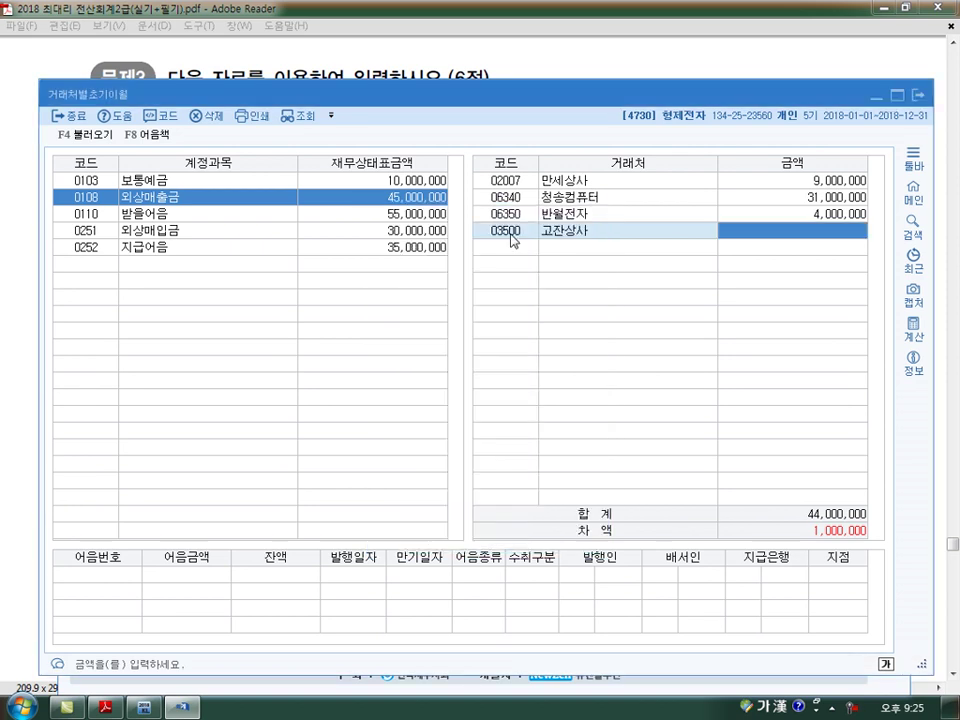
text(9000000)
key(Return)
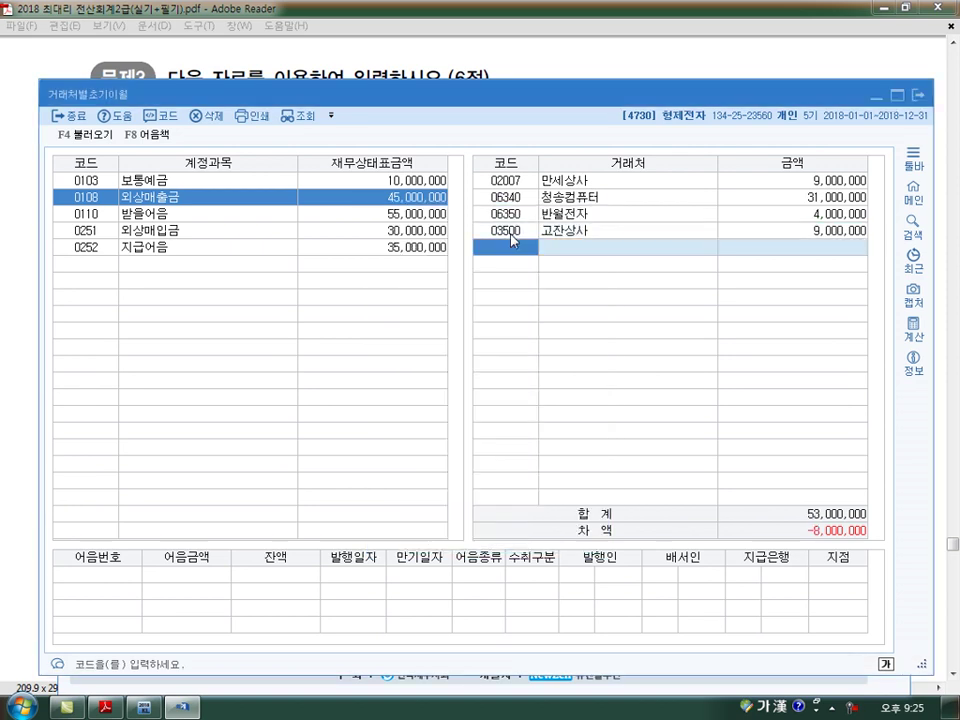
Set the 외상매출금 opening balance of 반월전자 to 5,000,000.
click(816, 200)
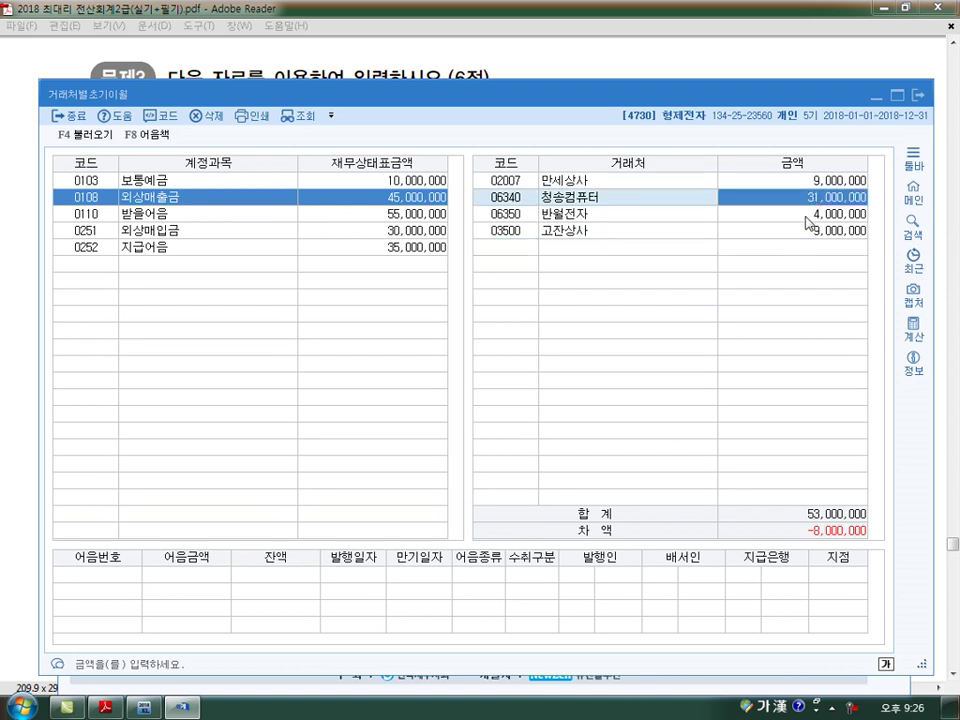
click(807, 218)
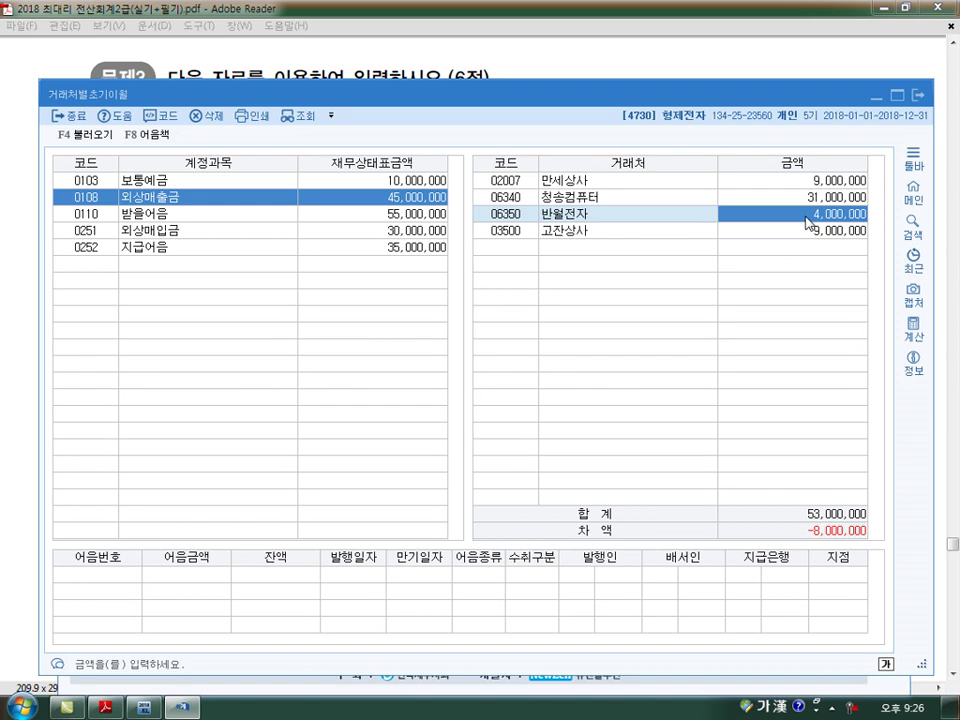
text(5000000)
key(Return)
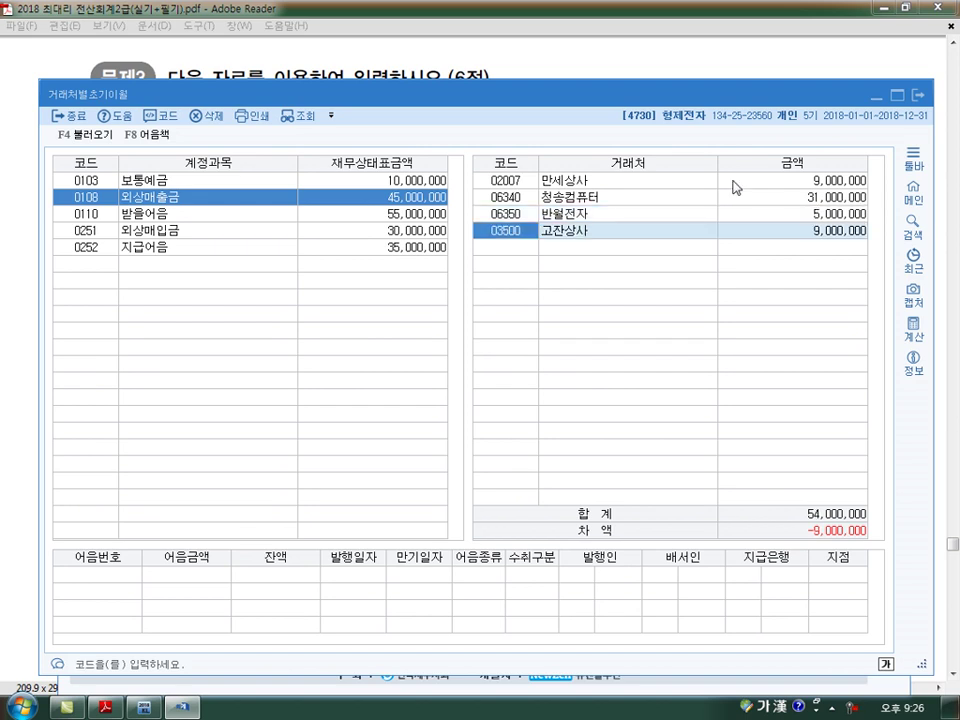
Delete the 만세상사 (02007) entry from the 외상매출금 client balances.
click(735, 186)
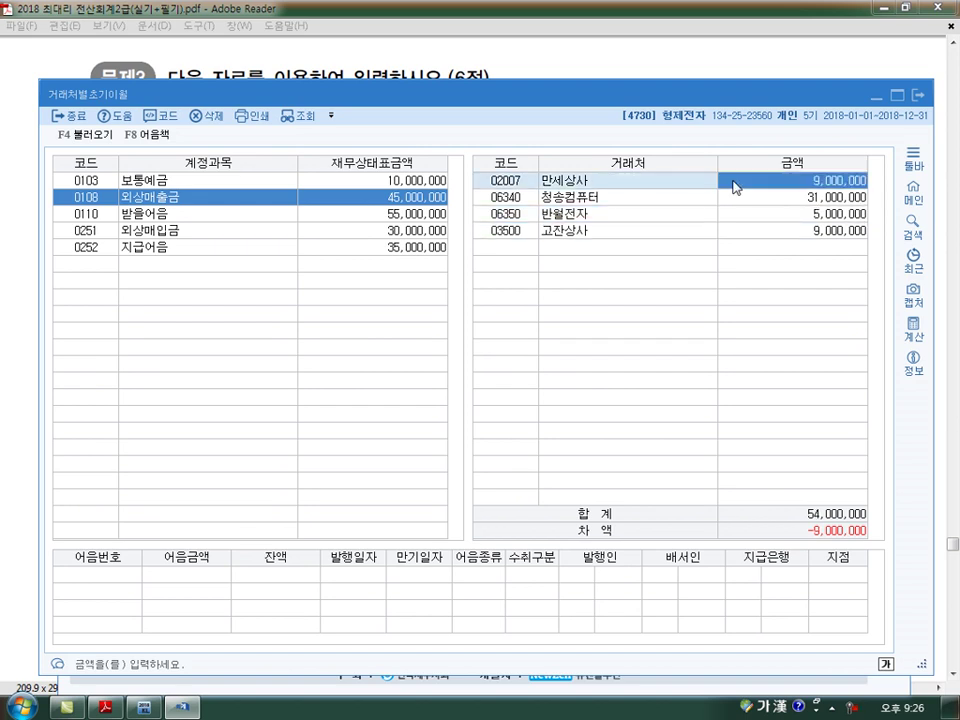
click(200, 116)
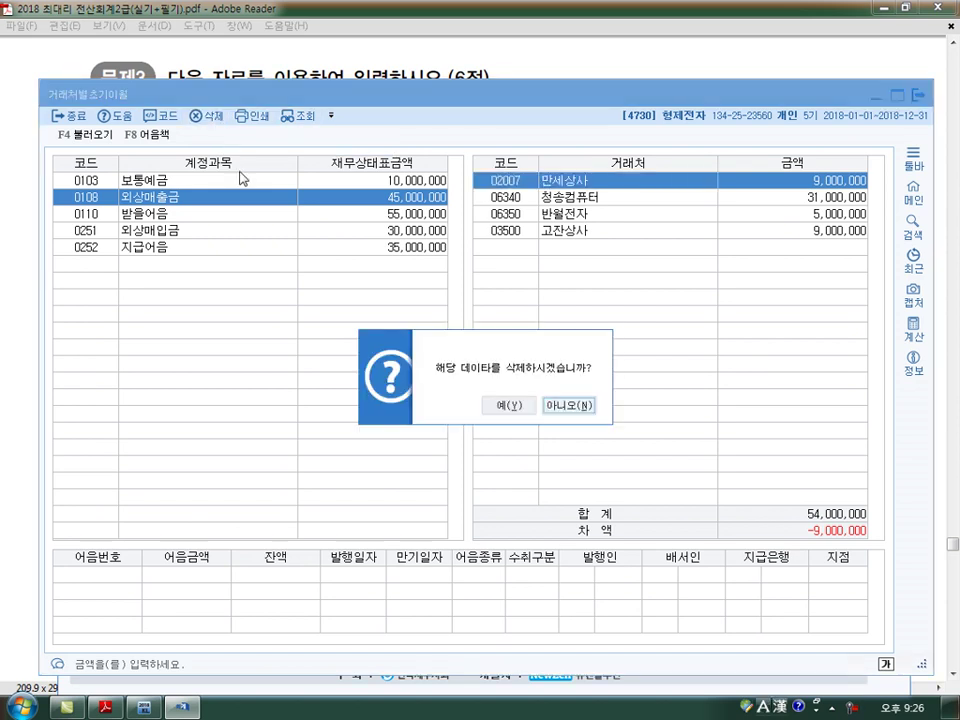
click(509, 406)
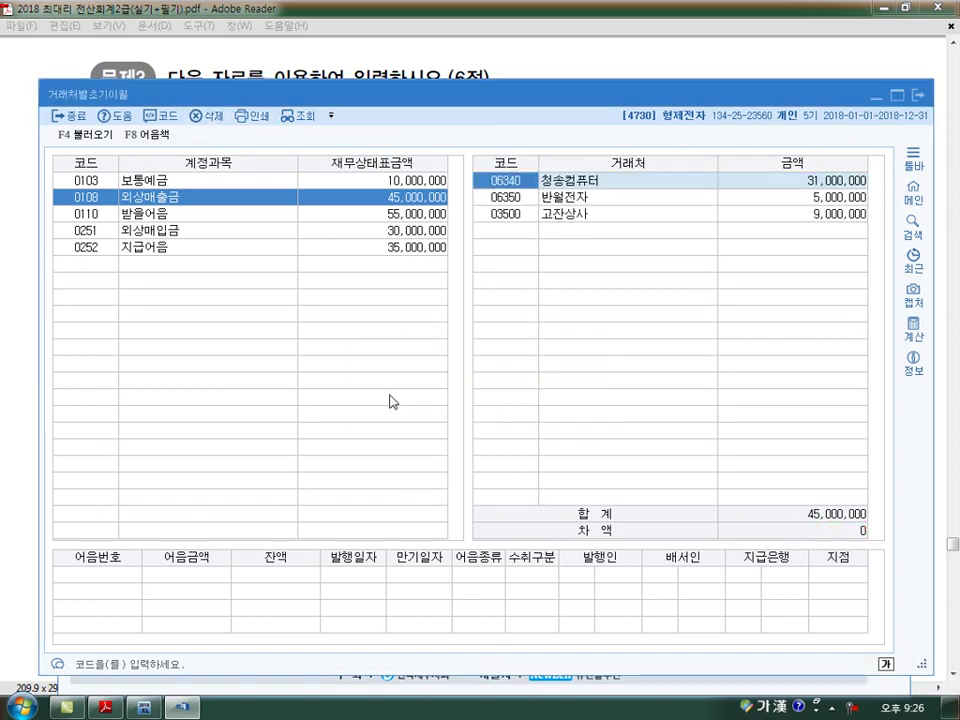
Set the 외상매입금 (0251) opening balance of 초지전자 to 18,000,000 and close 거래처별초기이월.
click(98, 231)
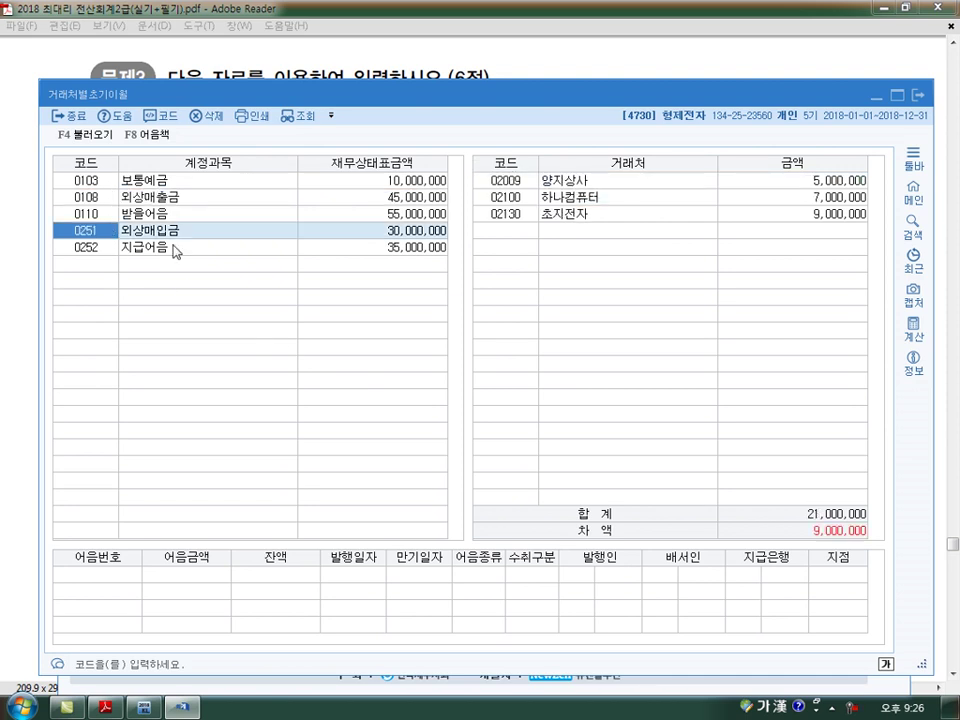
click(824, 183)
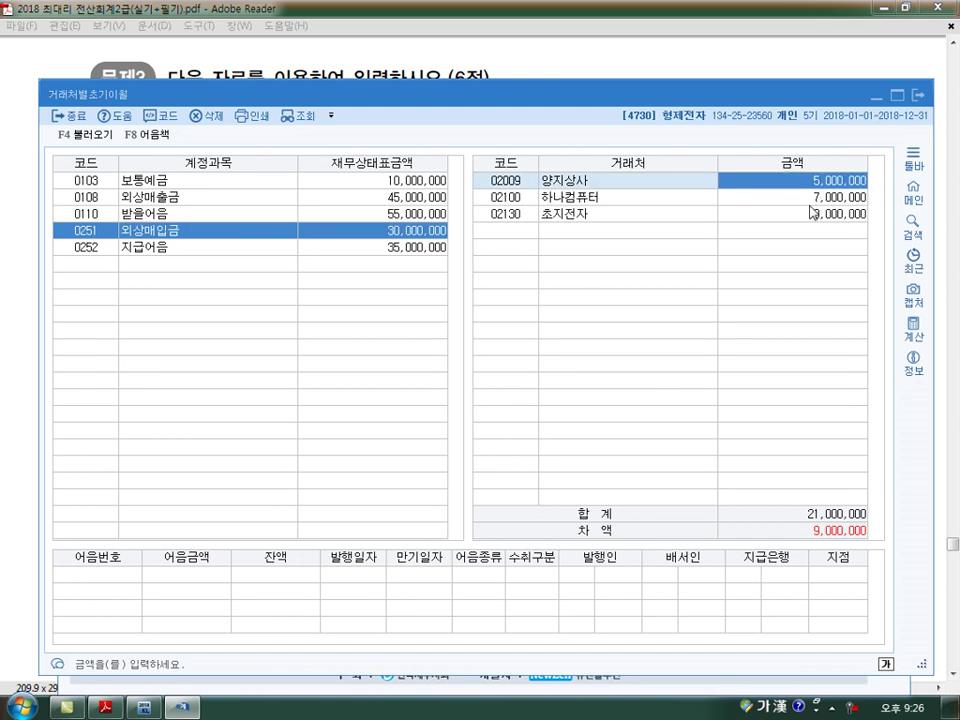
click(812, 212)
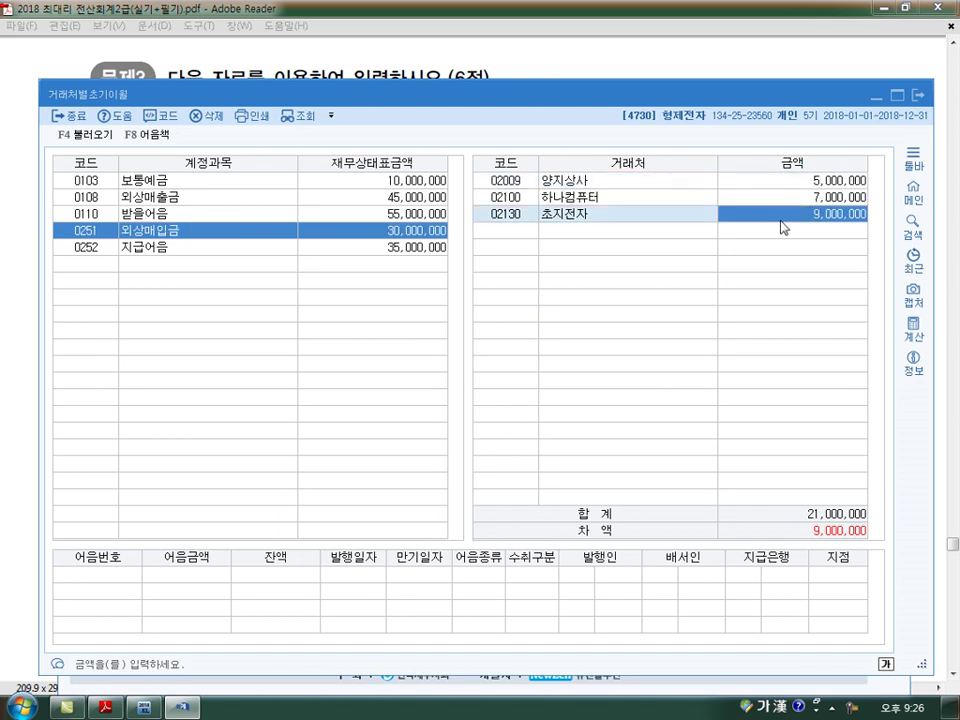
text(18000000)
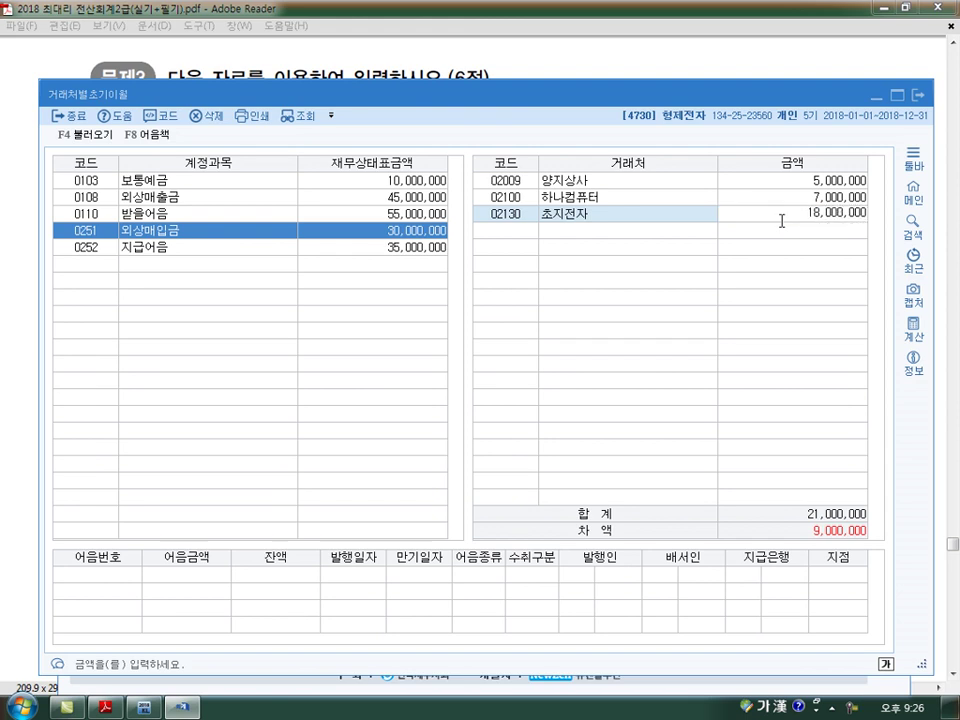
key(Return)
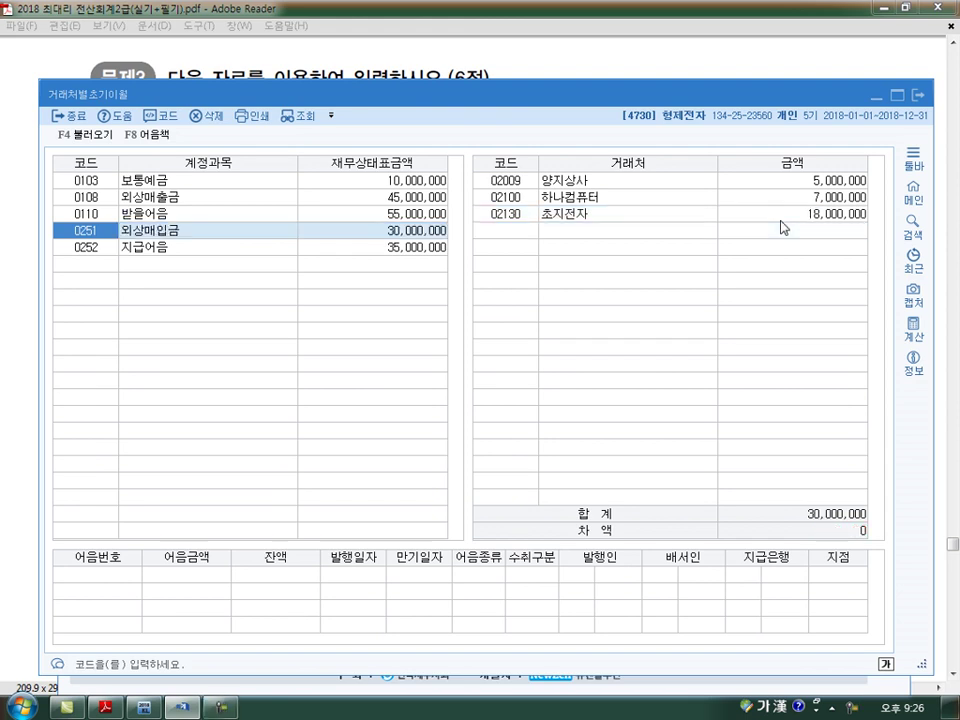
click(917, 95)
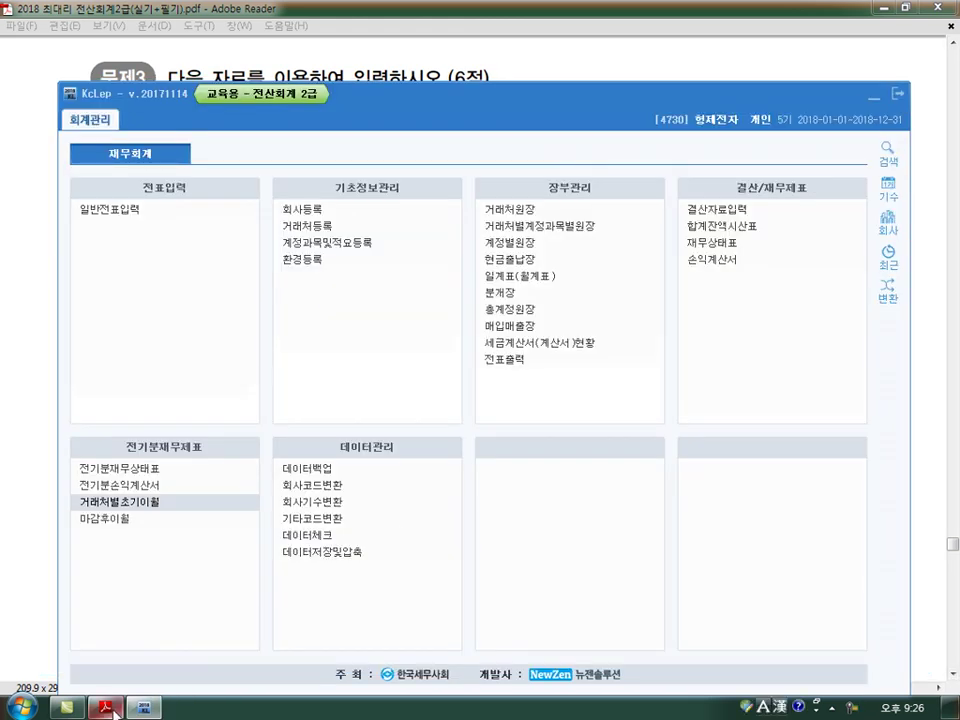
Read question 2 in the Adobe Reader PDF, open 계정과목및적요등록 in KcLep and select the selling-expense account 복리후생비 (0811).
click(104, 707)
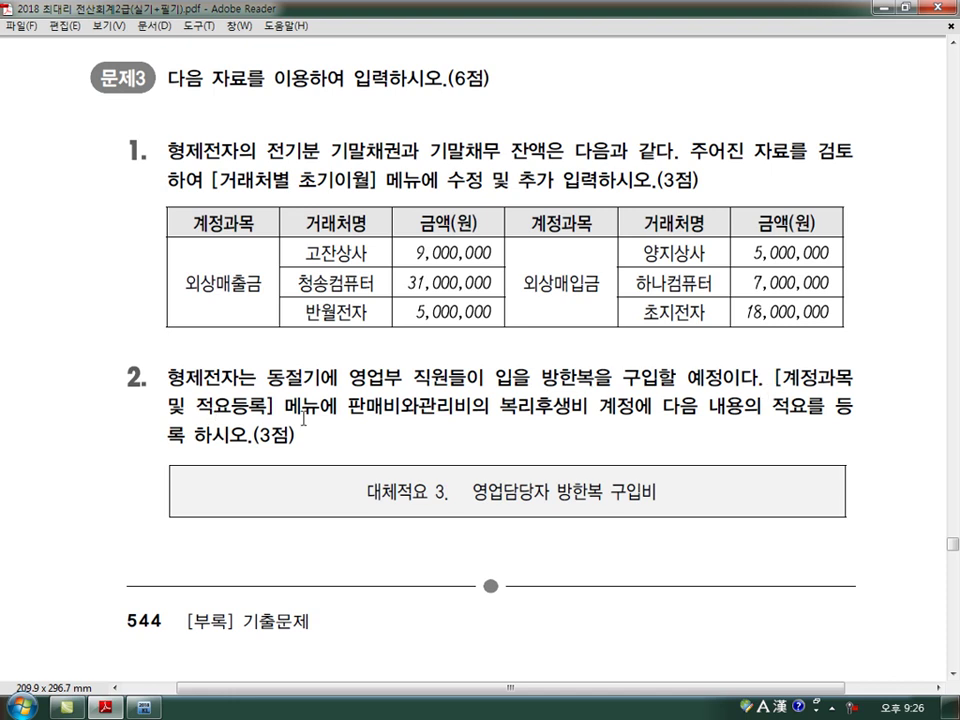
drag(509, 408, 590, 412)
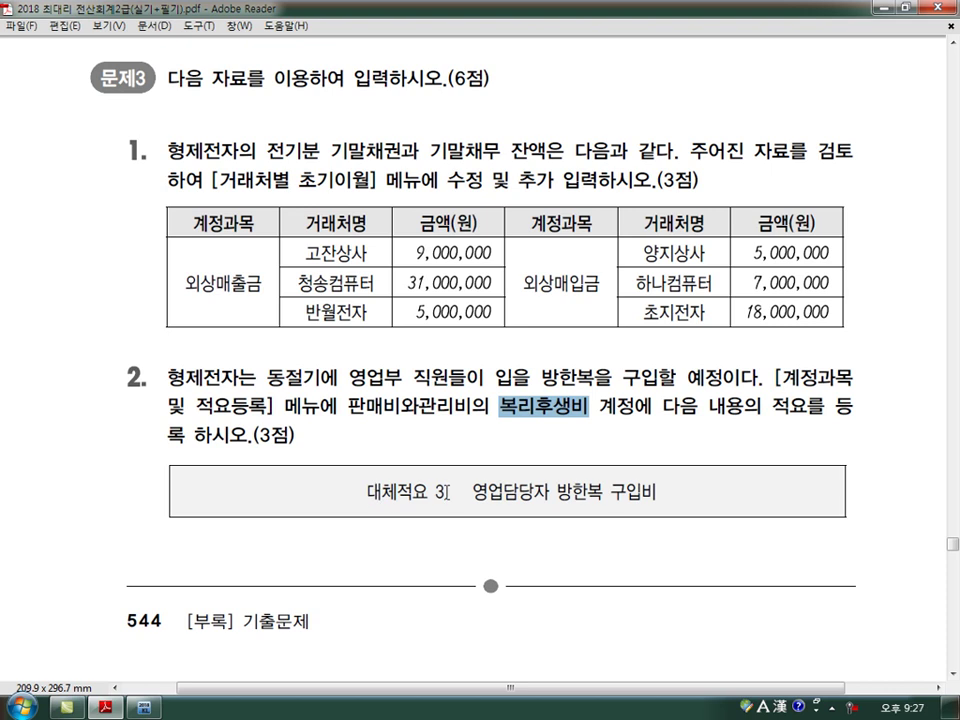
click(152, 708)
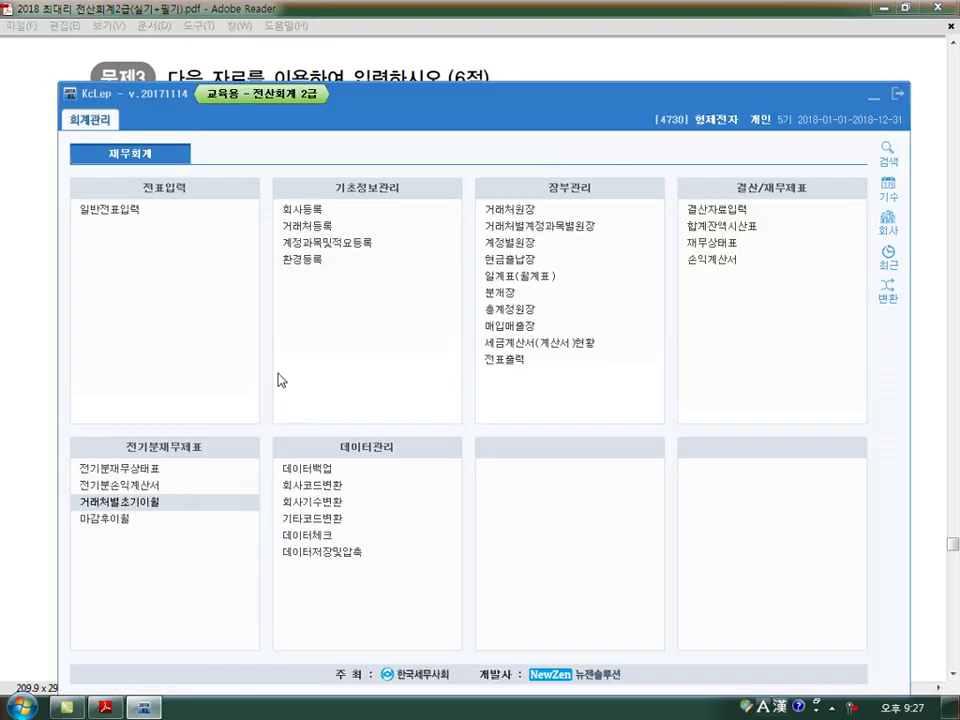
click(340, 244)
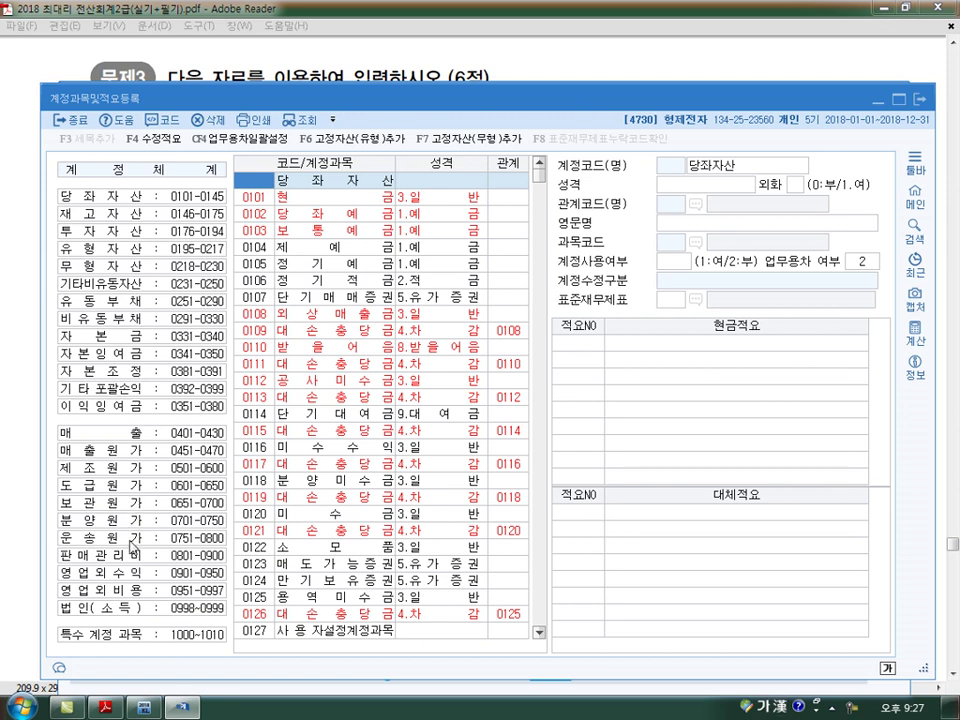
click(135, 555)
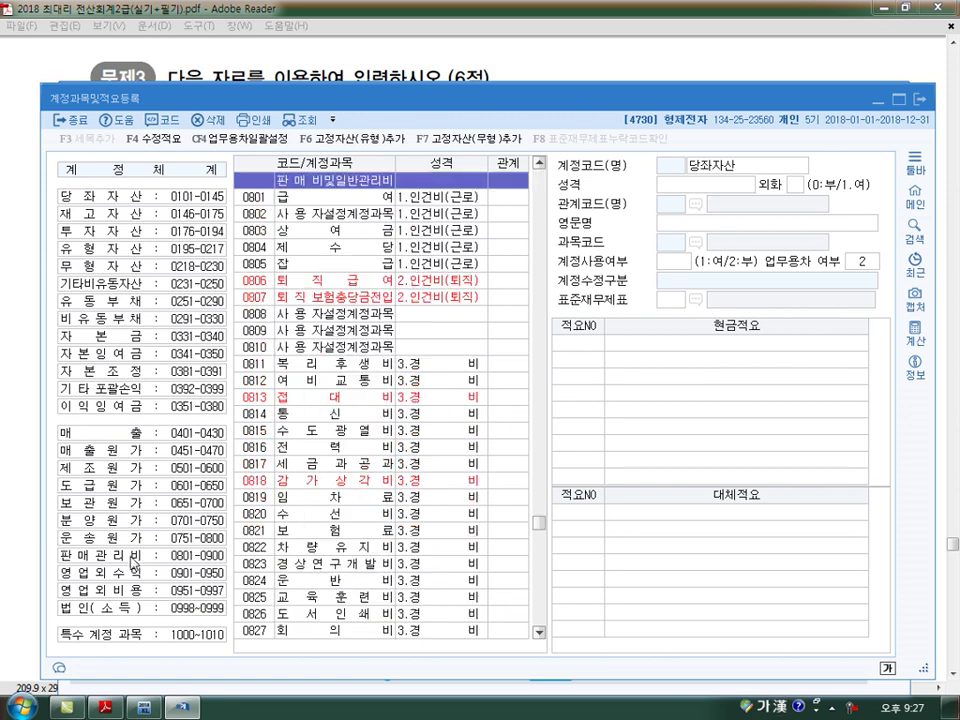
click(264, 372)
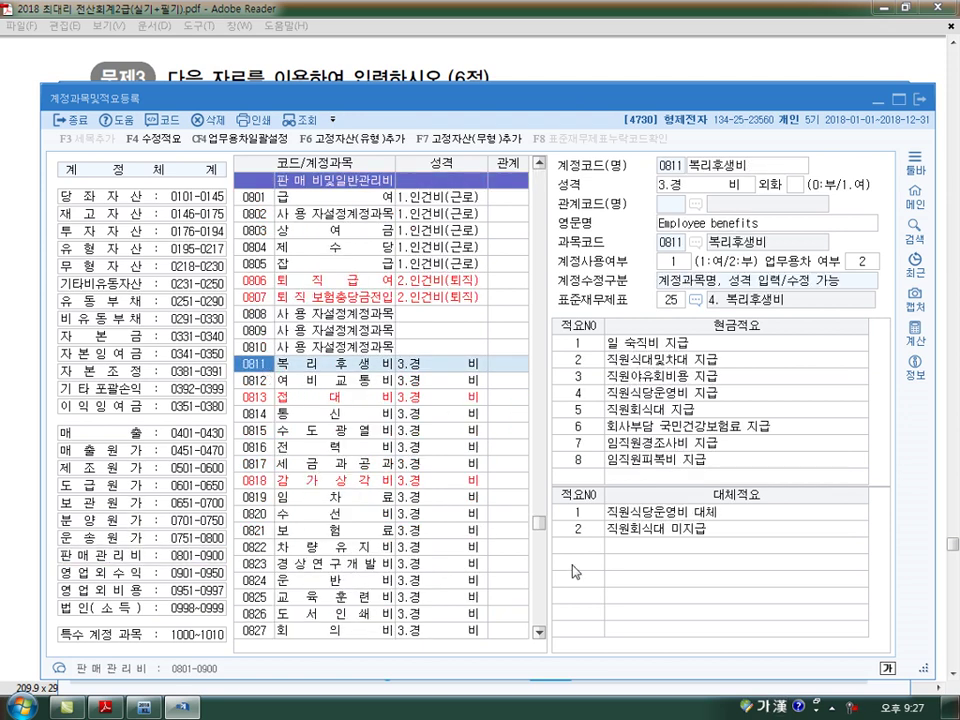
Add 대체적요 3 "영업담당자 방한복 구입비" to 복리후생비 and close 계정과목및적요등록.
click(591, 546)
key(Return)
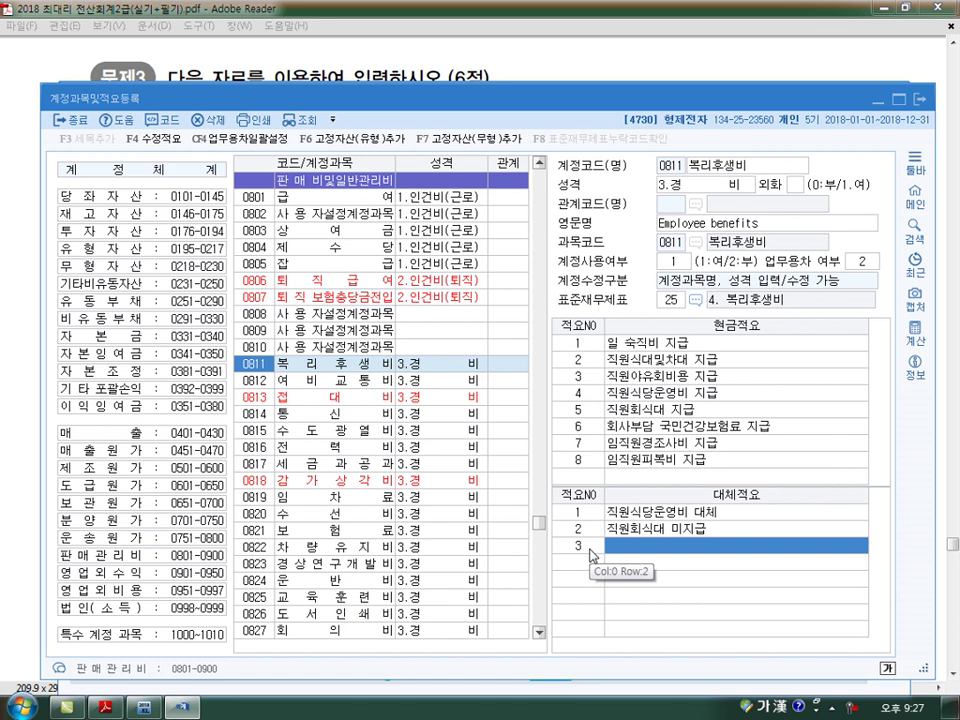
text(영업)
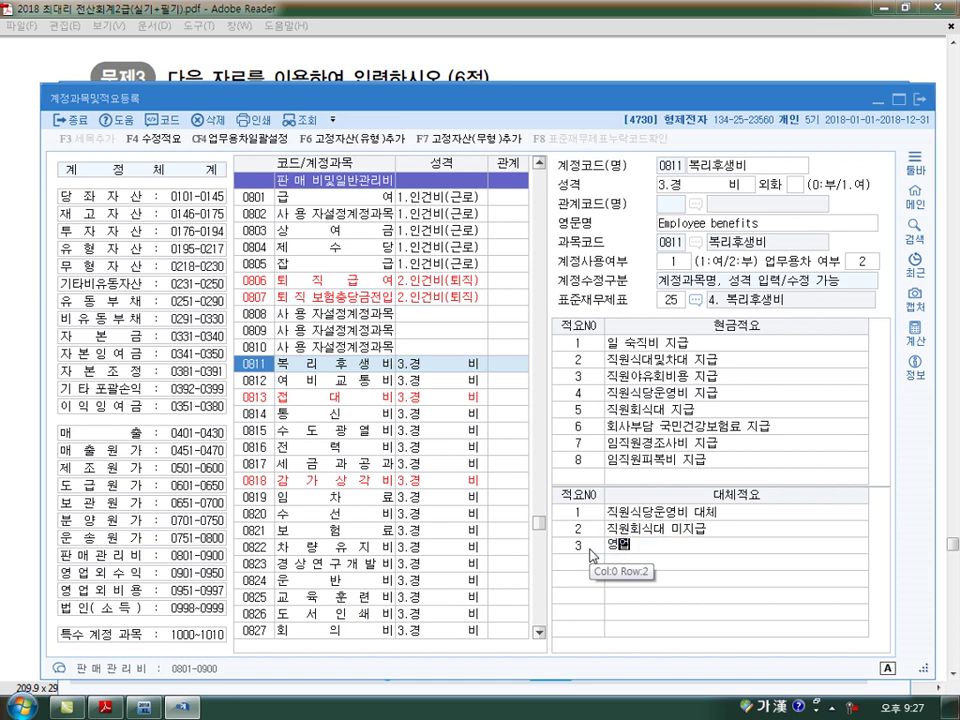
text(담당ㅈㅏ 방한)
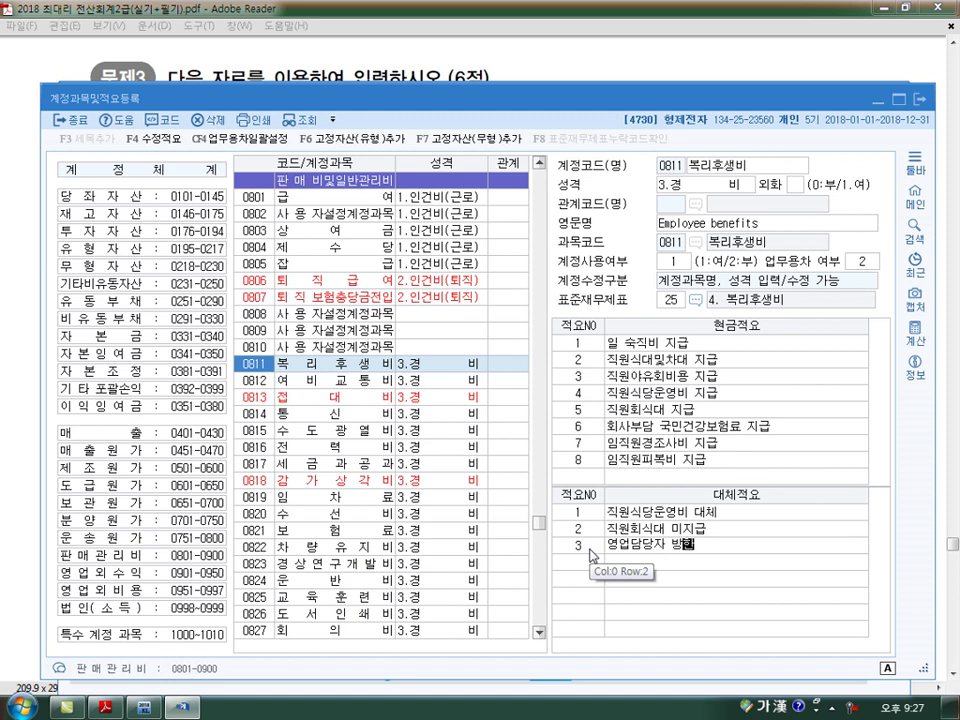
text(복 구입비)
key(Return)
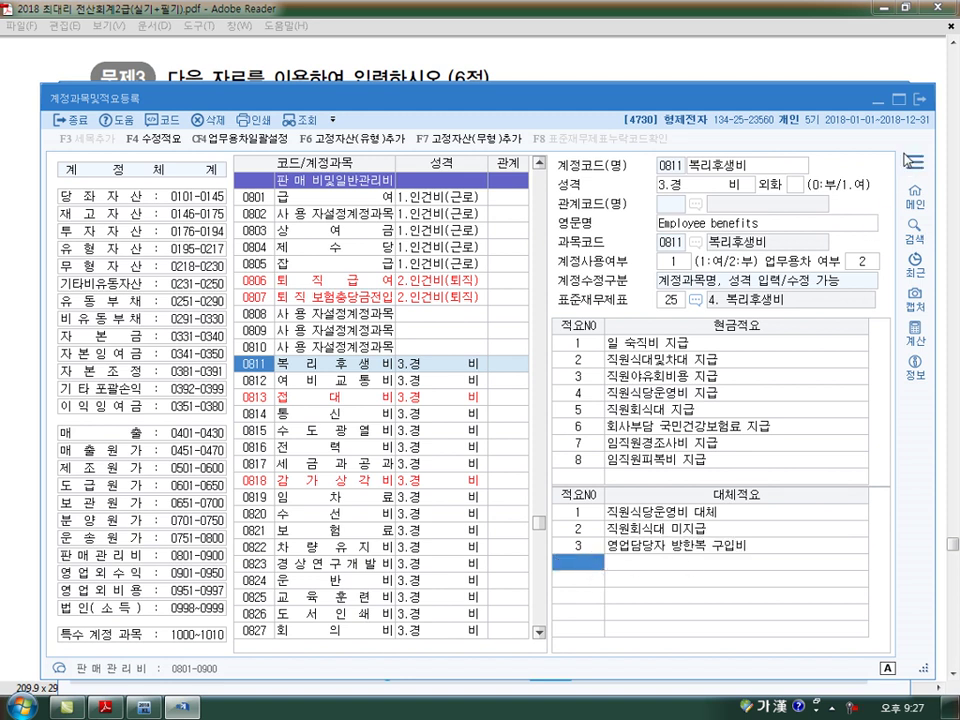
click(920, 99)
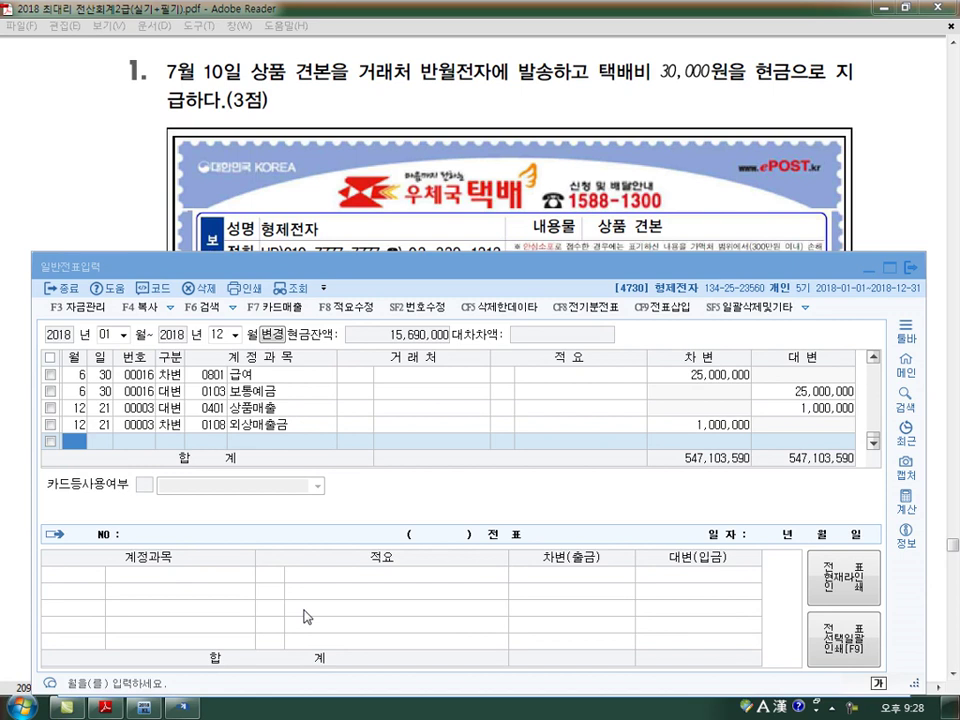
Start a cash payment (출금) voucher line dated 7/10 in the empty row of 일반전표입력.
click(109, 452)
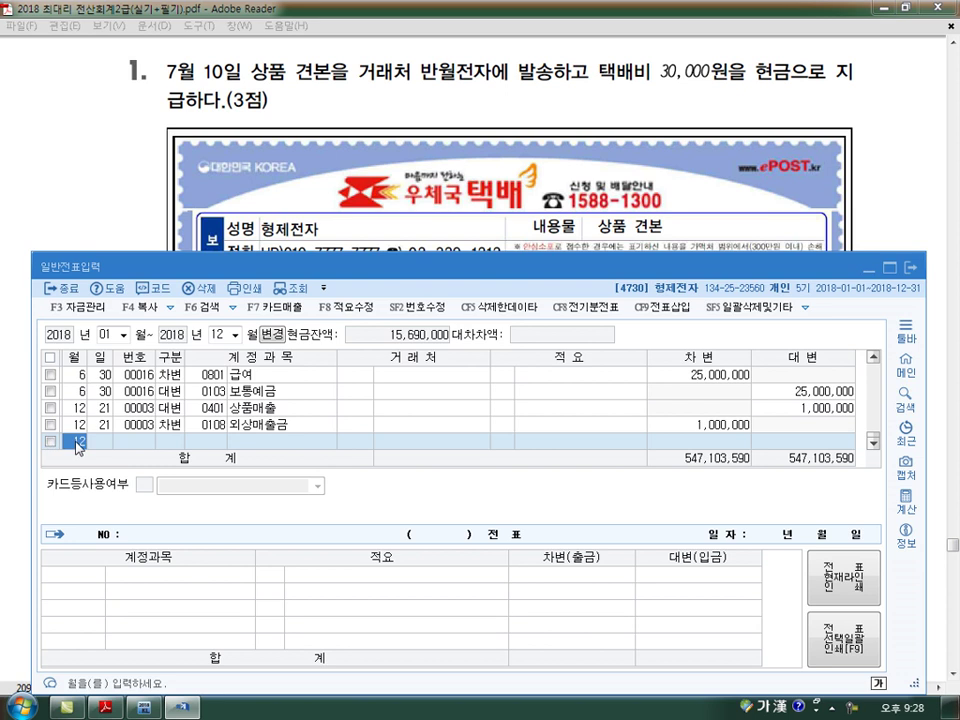
text(7)
key(Return)
text(10)
key(Return)
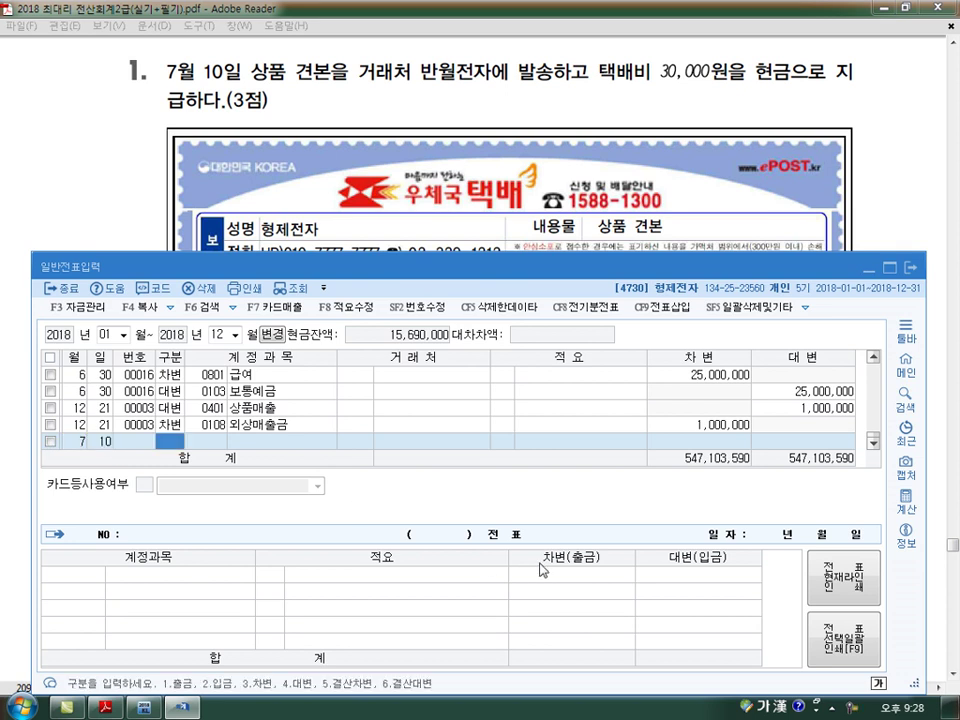
text(1)
key(Return)
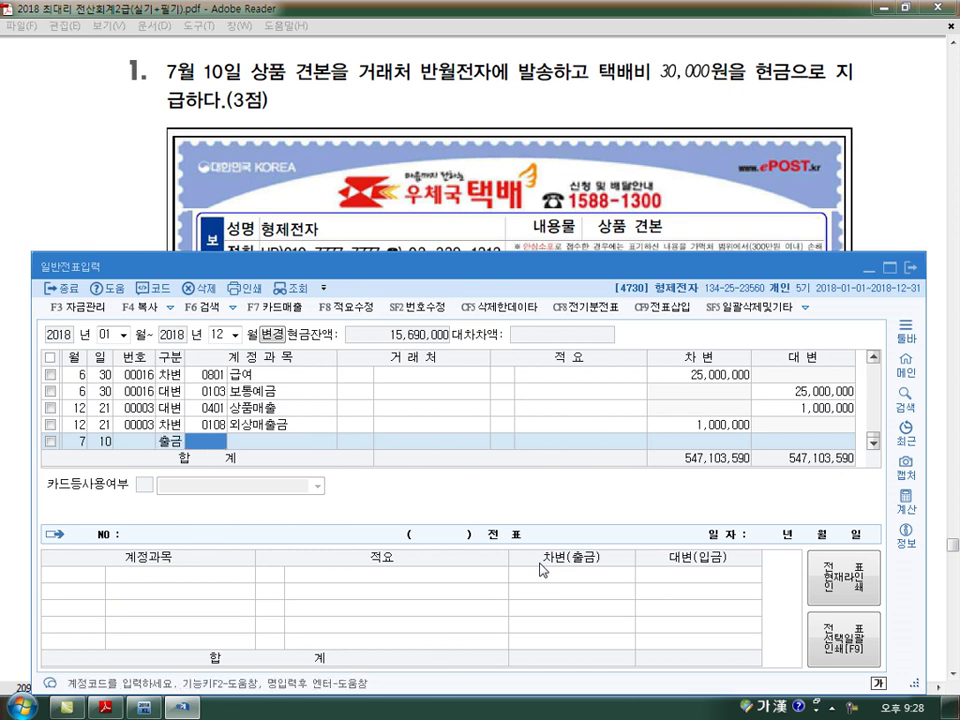
Record 운반비 (0824) of 30,000 on the 7/10 cash payment line without a client.
text(0824)
key(Return)
key(Return)
key(Return)
text(300000)
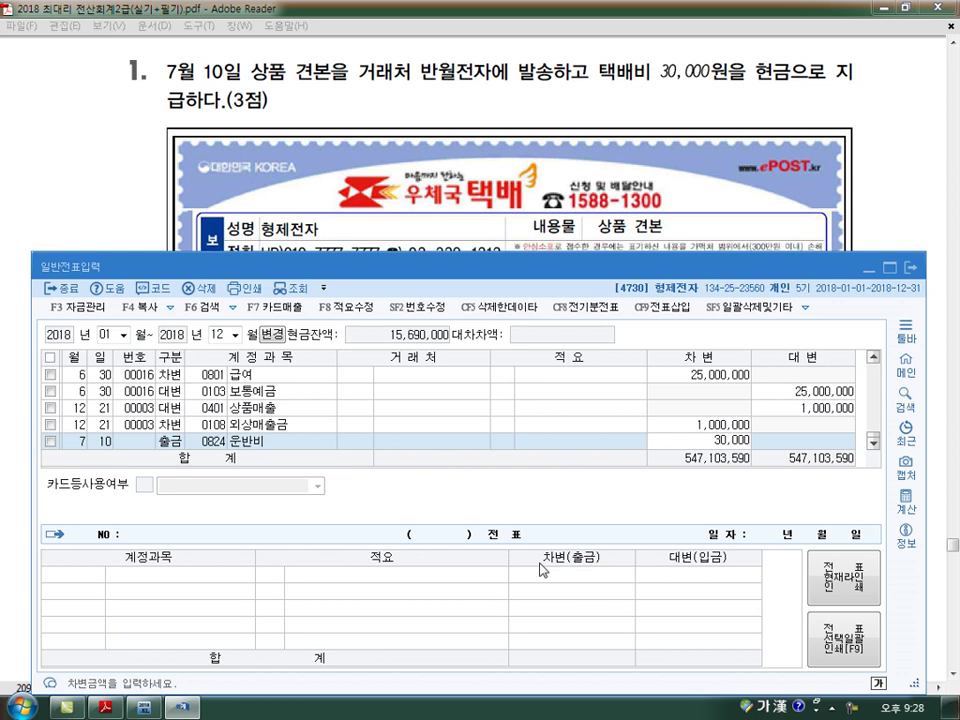
key(Return)
Bring questions 2 and 3 into view in the PDF and start a debit (차변) line dated 8/20 in 일반전표입력.
click(297, 55)
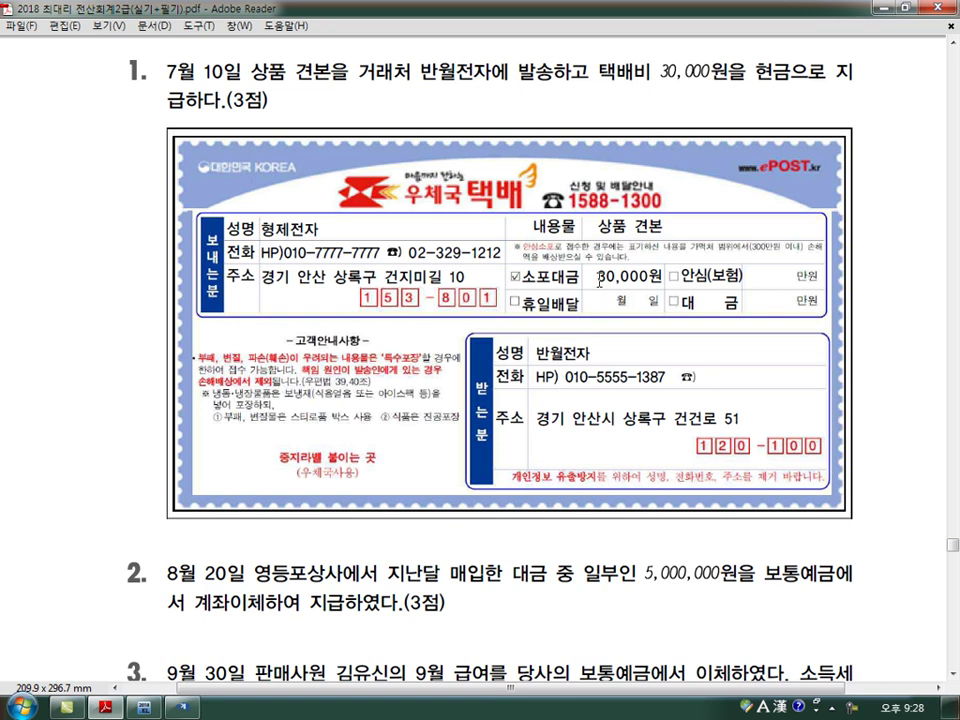
scroll(426, 495, down, 1)
scroll(426, 503, down, 10)
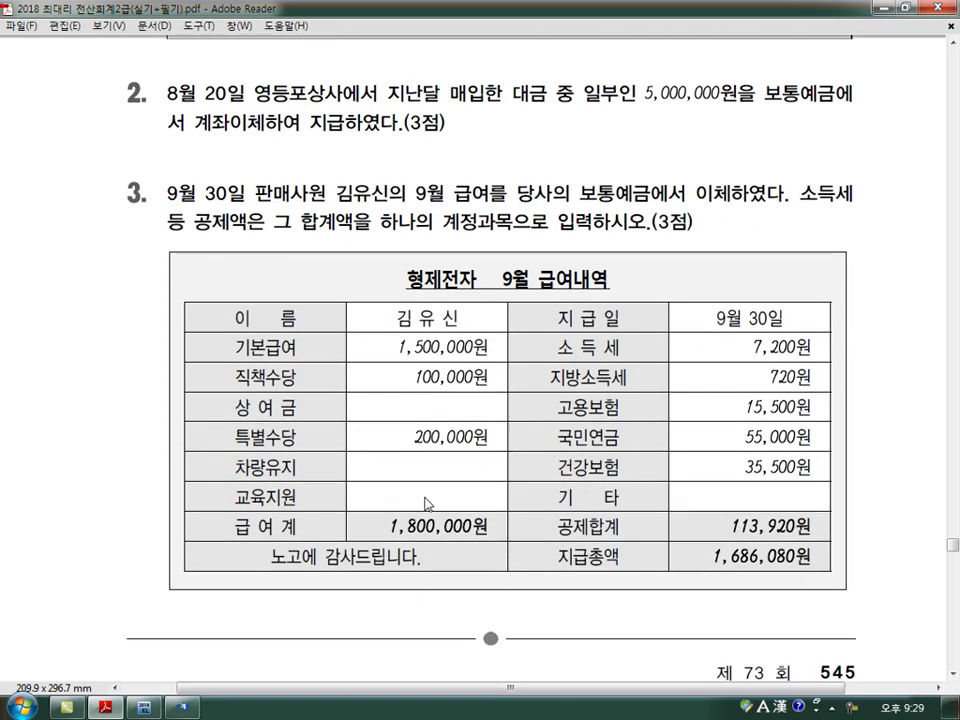
click(183, 707)
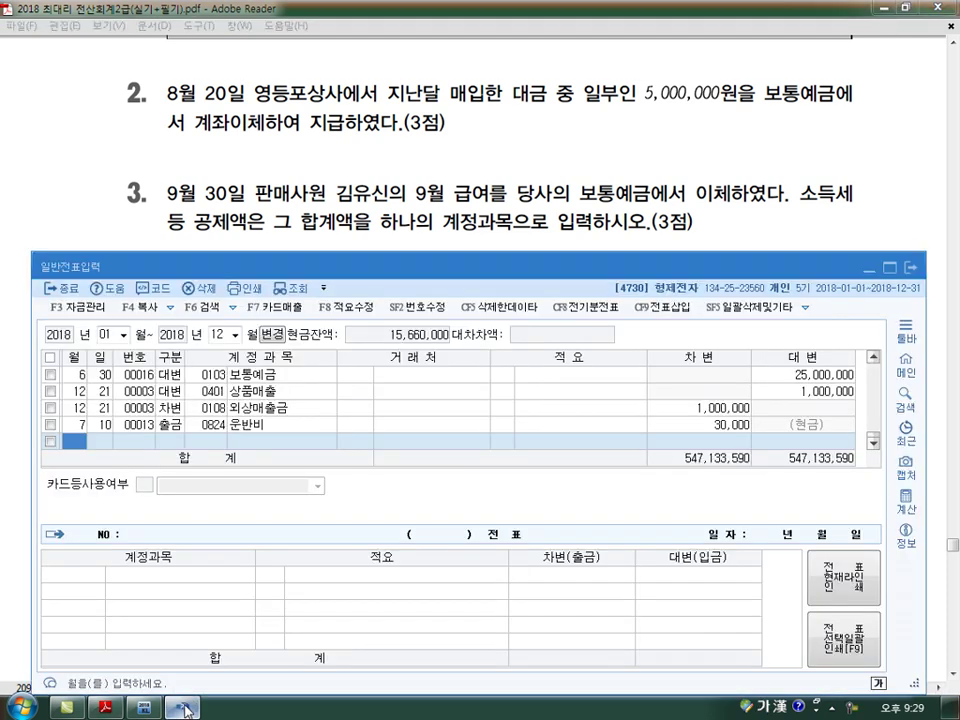
text(8)
key(Return)
text(20)
key(Return)
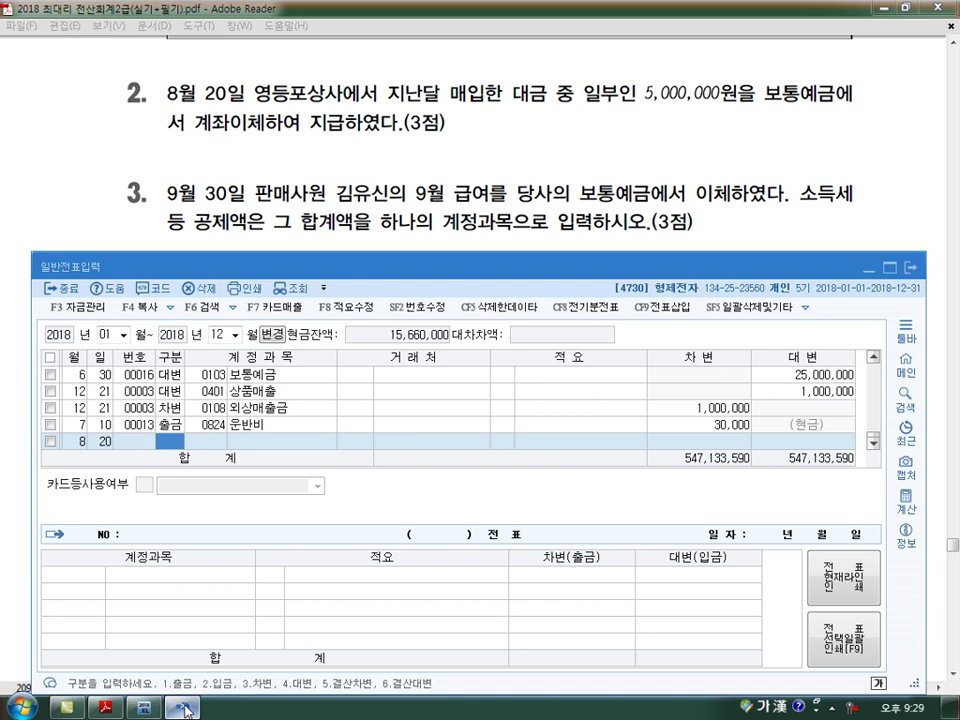
text(3)
key(Return)
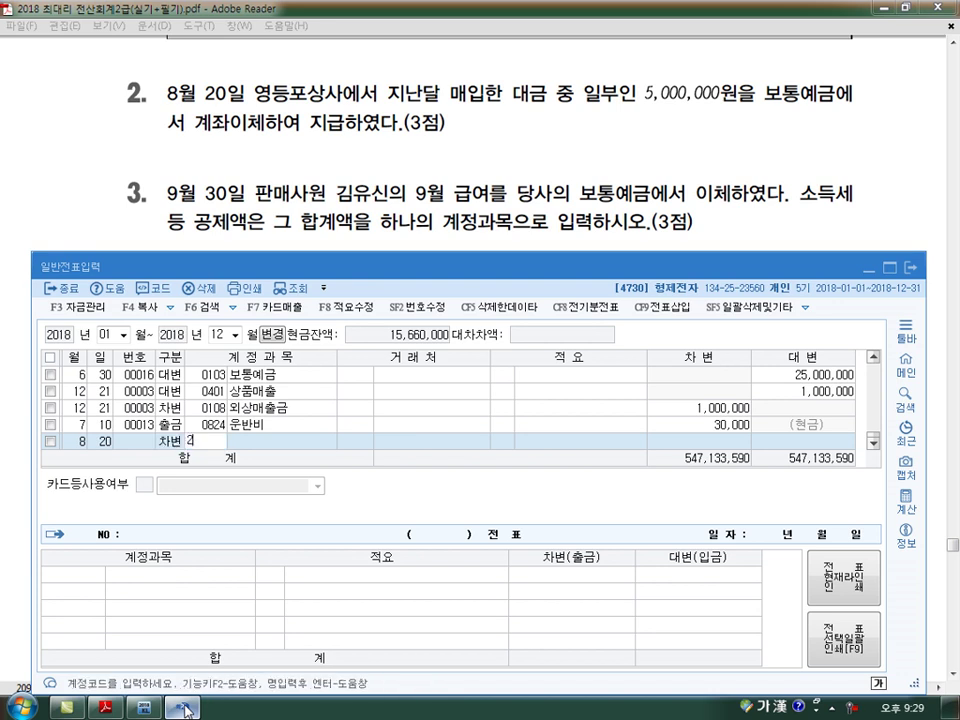
Enter 외상매입금 (0251) with client 영등포상사 and 5,000,000 on the 8/20 debit line.
text(254)
key(Return)
key(Left)
text(251)
key(Return)
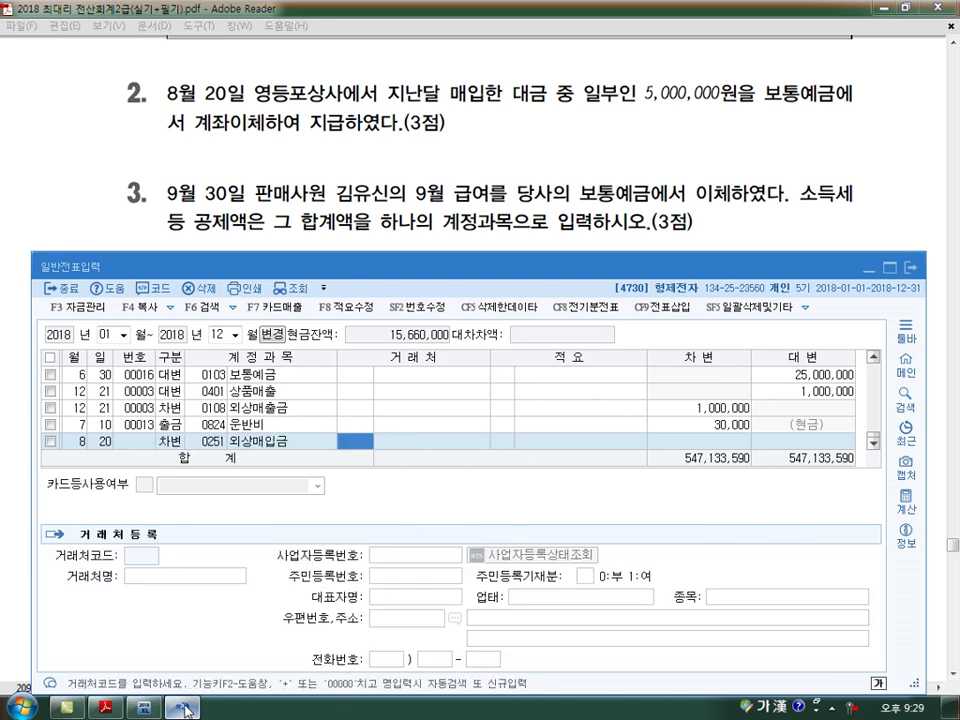
text(영등)
key(Return)
key(Return)
key(Return)
text(5,000,000)
key(Return)
Add the 8/20 credit (대변) line for 보통예금 (0103) with 5,000,000 and no client.
key(Return)
text(4103)
key(Return)
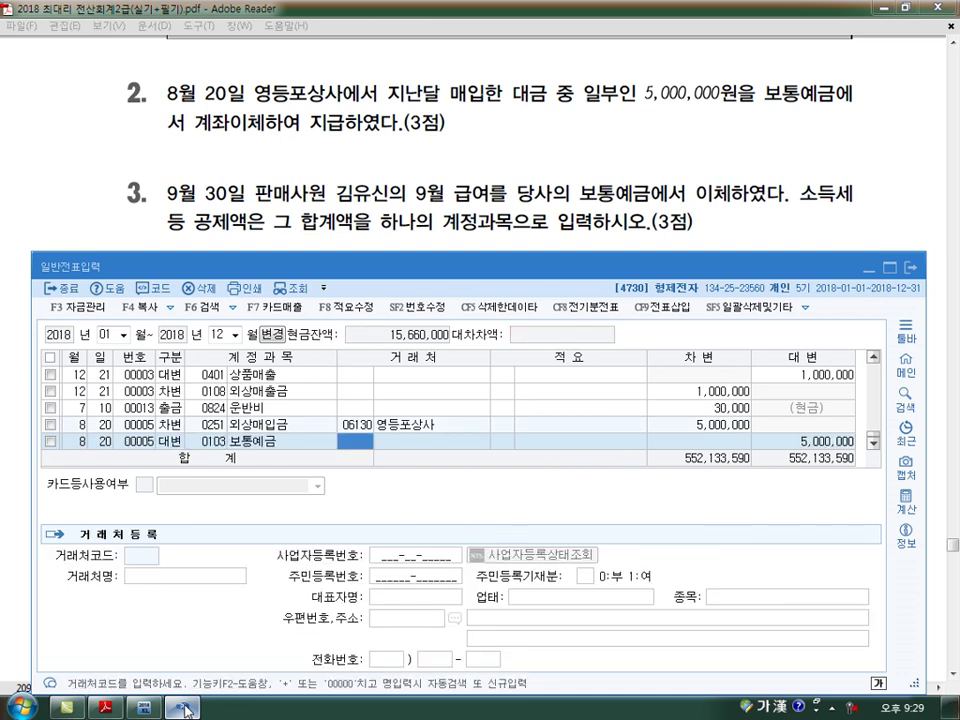
key(Return)
key(Return)
key(Return)
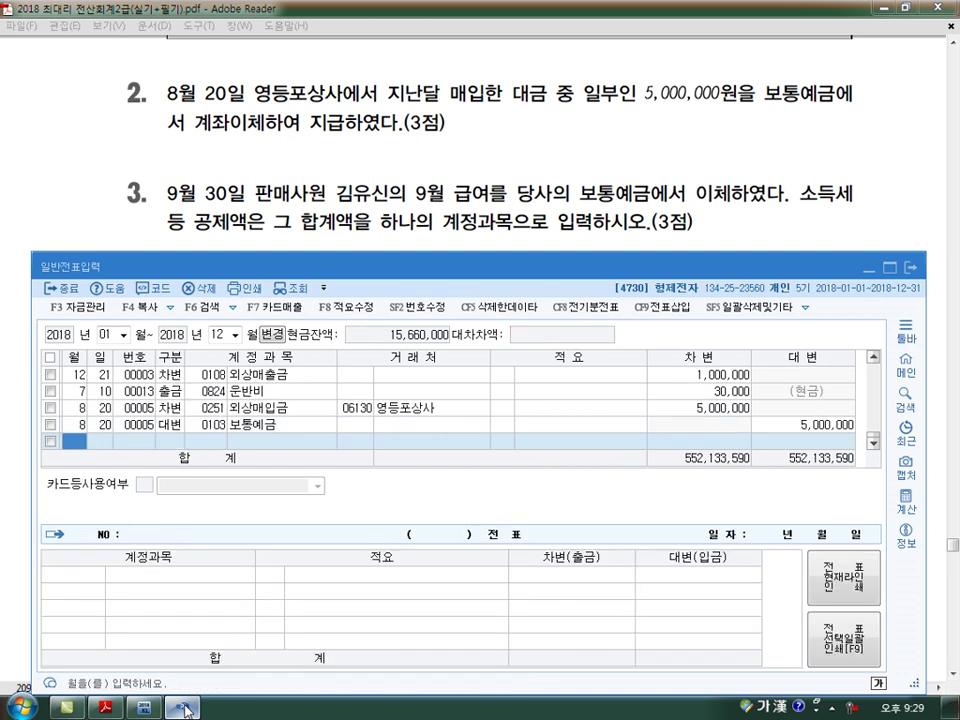
Start a new voucher line dated 9/30 for the September salary payment.
text(9)
key(Return)
text(30)
key(Return)
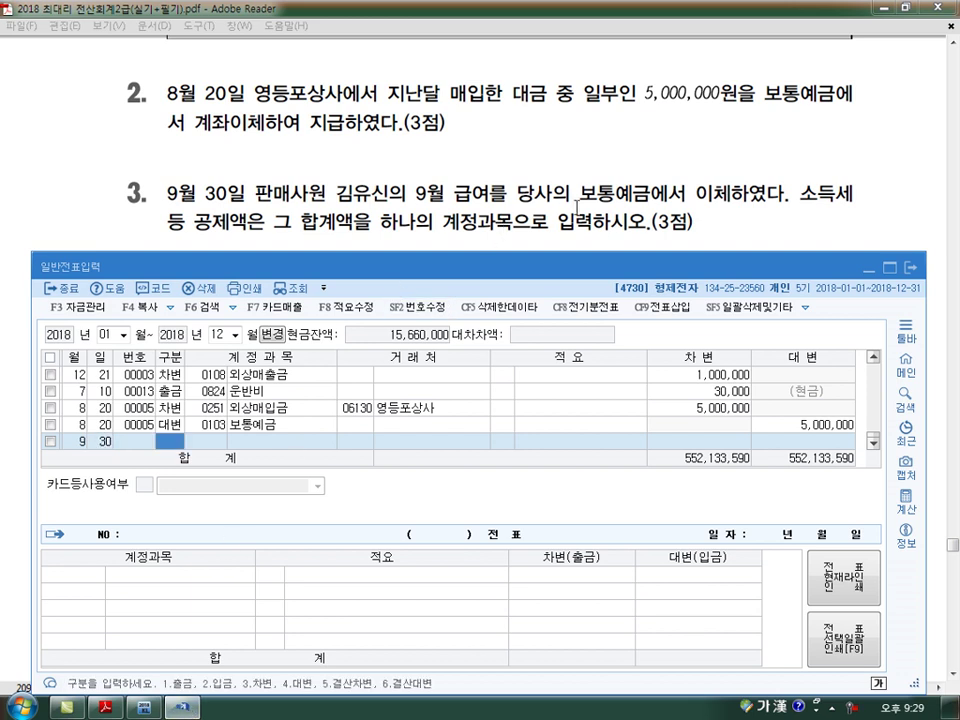
Mark the gross pay, deduction total and net pay in the PDF's September payroll table, clear the marks and return to 일반전표입력.
click(441, 232)
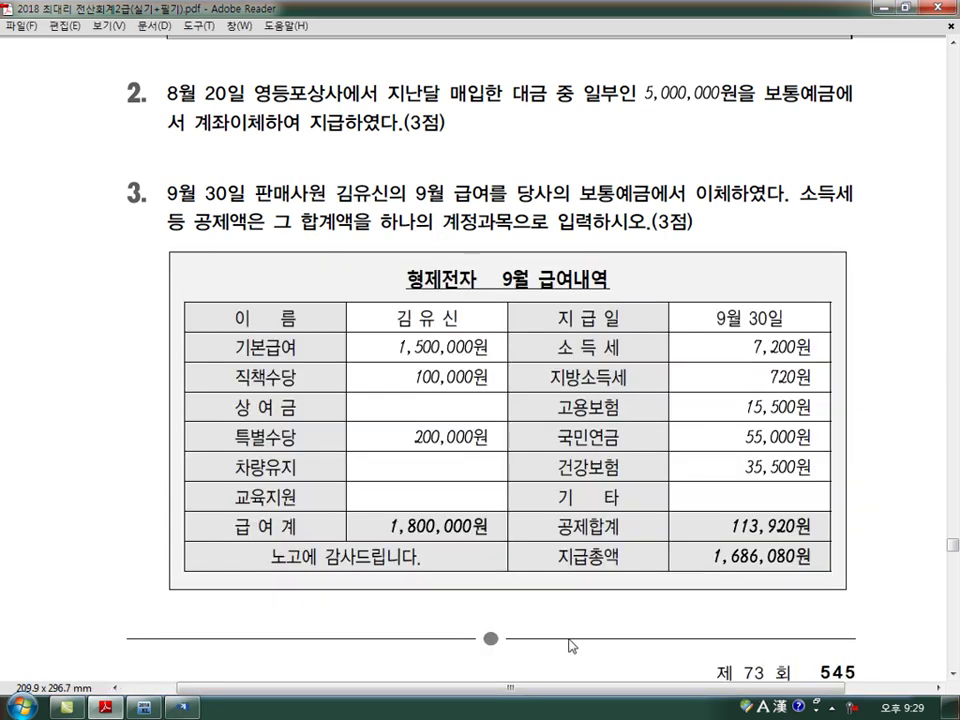
key(ctrl+2)
mouse_move(504, 561)
mouse_down()
mouse_move(424, 582)
mouse_move(485, 495)
mouse_move(490, 578)
mouse_up()
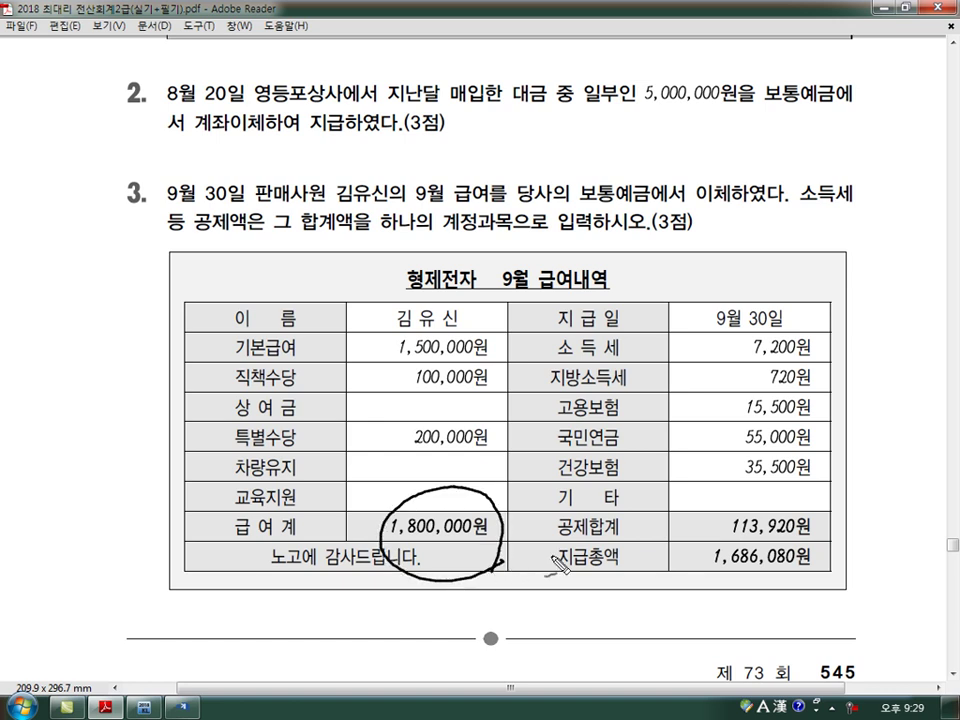
mouse_move(790, 538)
mouse_down()
mouse_move(753, 549)
mouse_move(735, 500)
mouse_move(810, 548)
mouse_up()
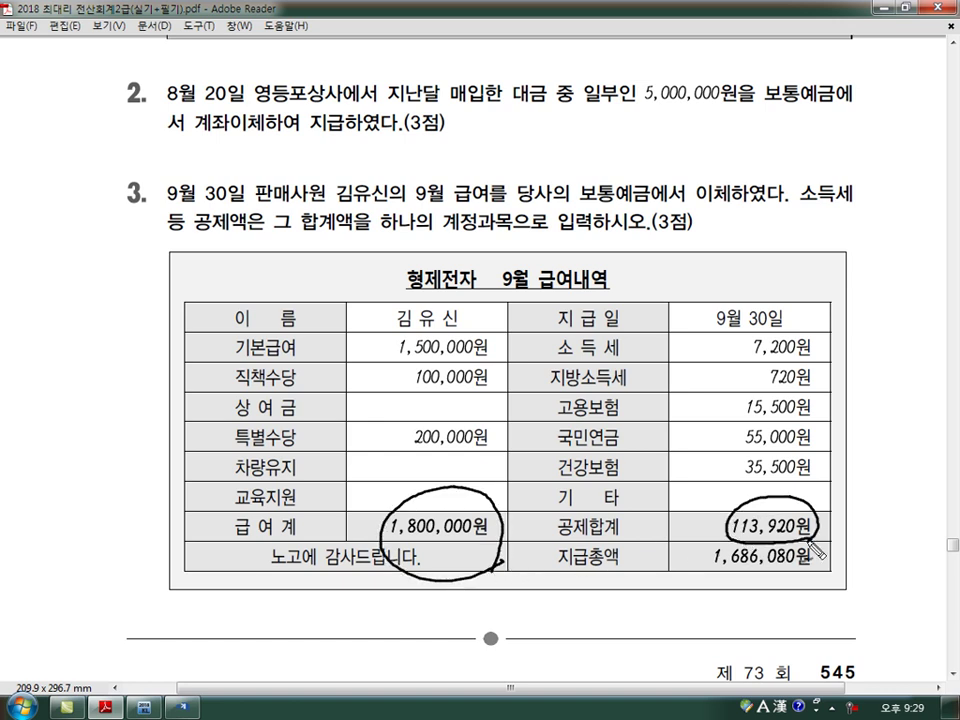
drag(712, 573, 818, 570)
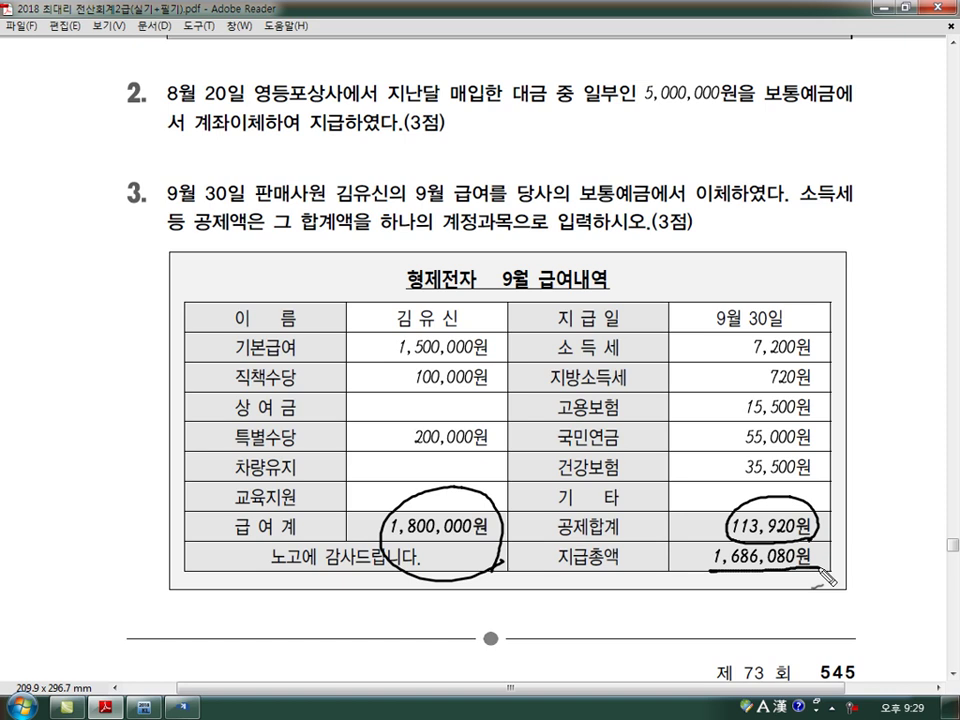
key(Escape)
click(181, 707)
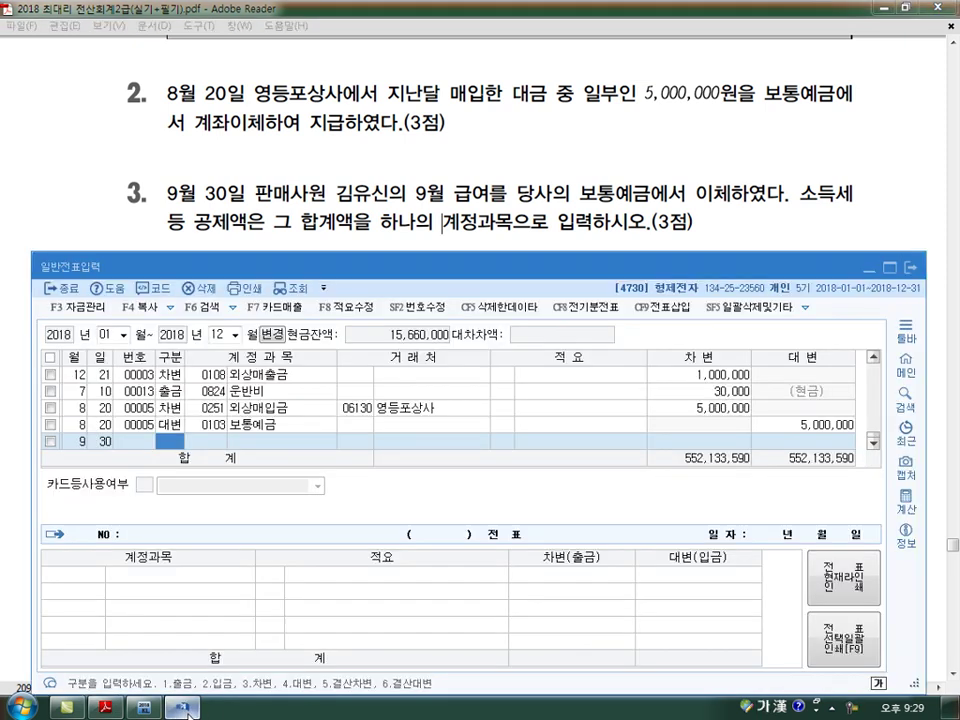
text(103)
key(Return)
key(Return)
key(Left)
key(Left)
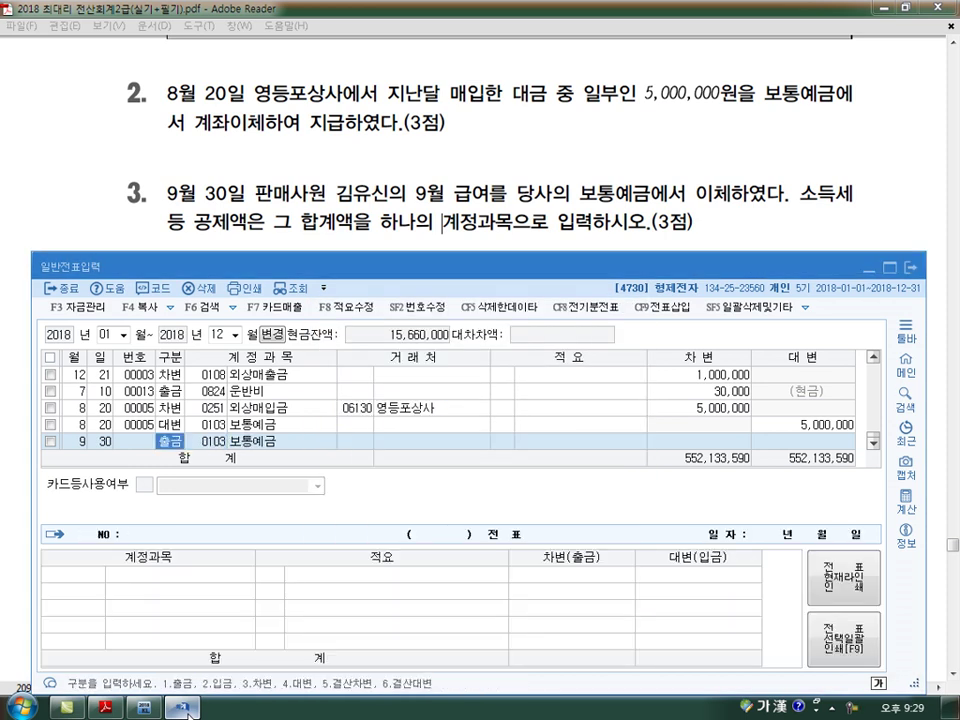
Make the 9/30 line a debit (차변) for 급여 (0801) with 1,800,000 and no client.
text(3)
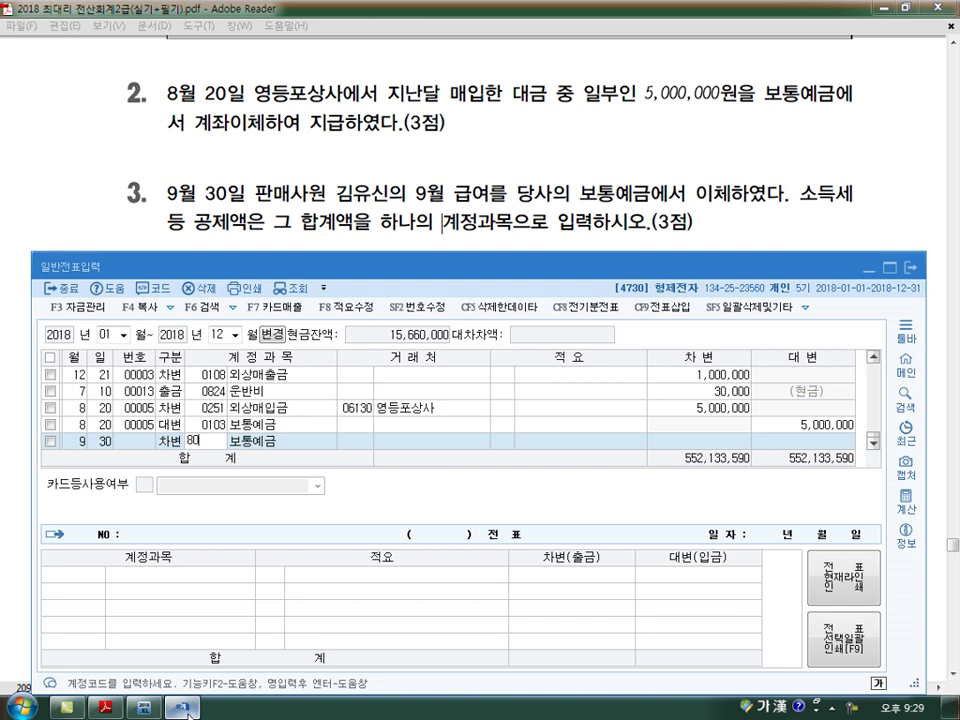
text(0801)
key(Return)
key(Return)
key(Return)
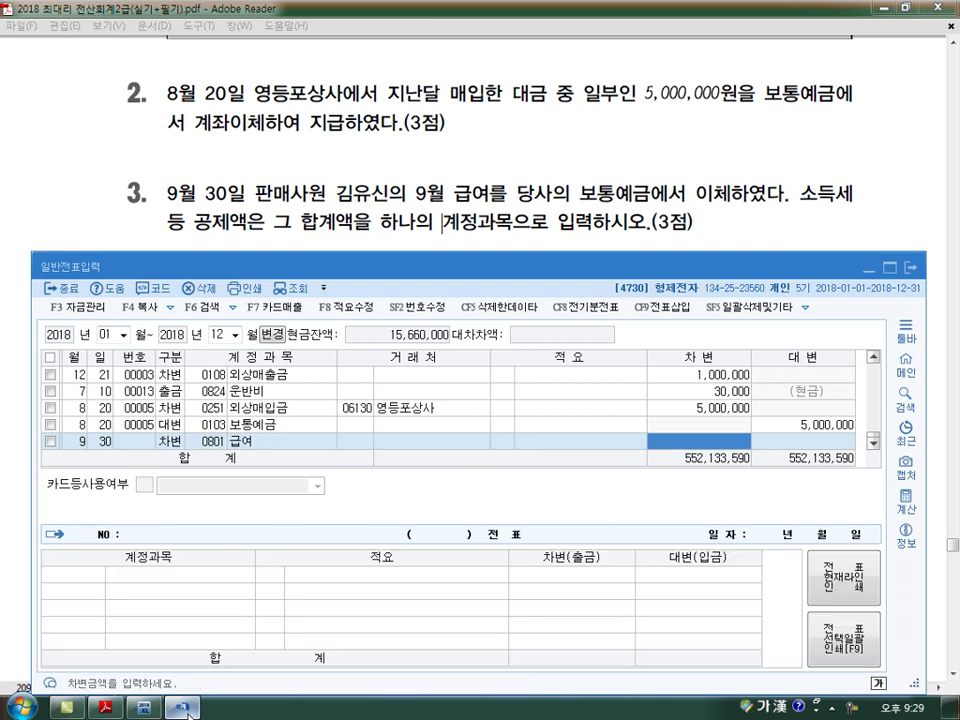
text(1800000)
key(Return)
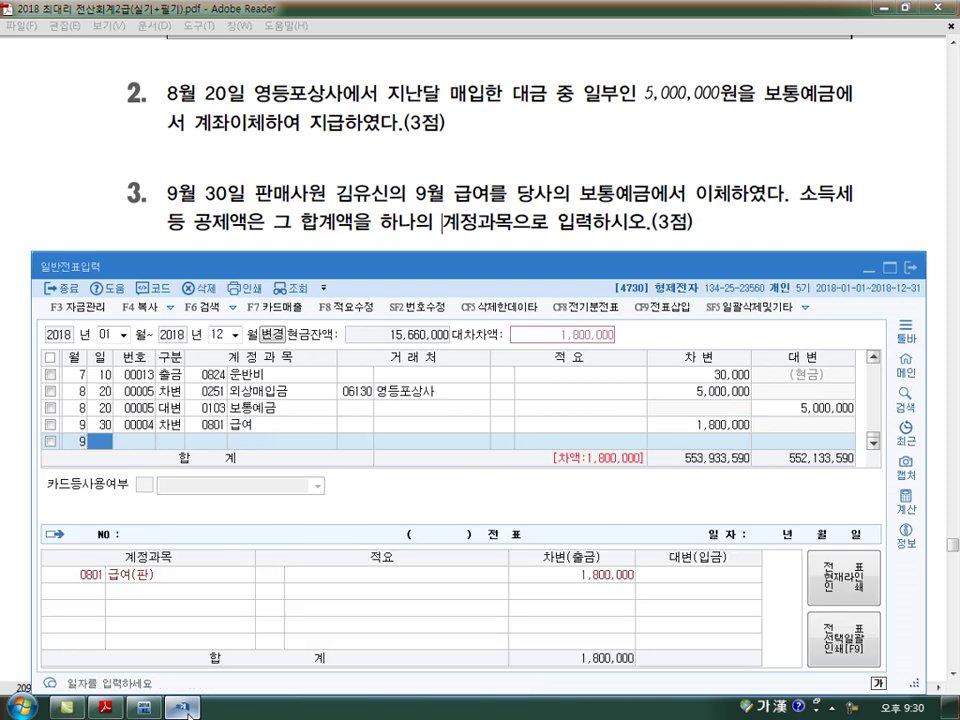
Add the 9/30 credit (대변) line for 예수금 (0254) with 113,920 and no client.
text(30)
key(Return)
text(4)
key(Return)
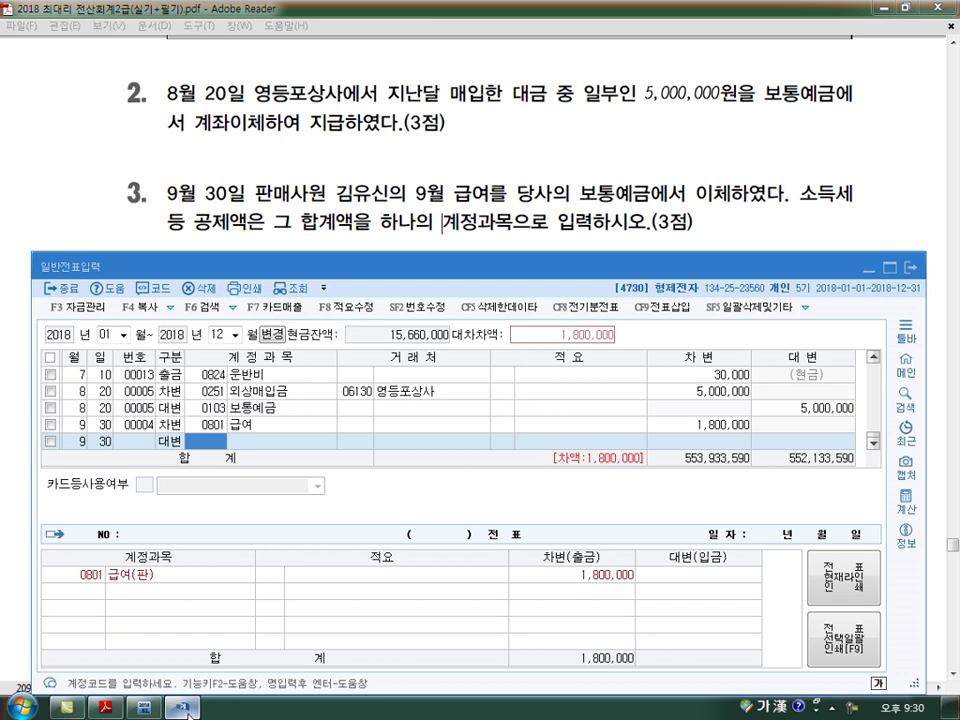
text(0254)
key(Return)
key(Return)
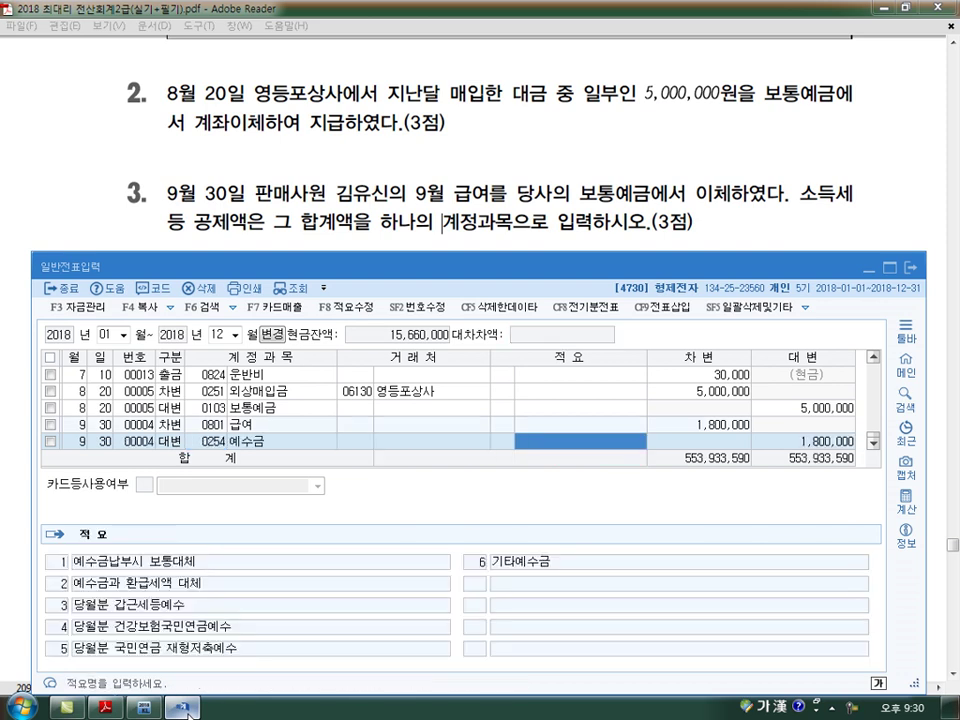
key(Return)
text(113920)
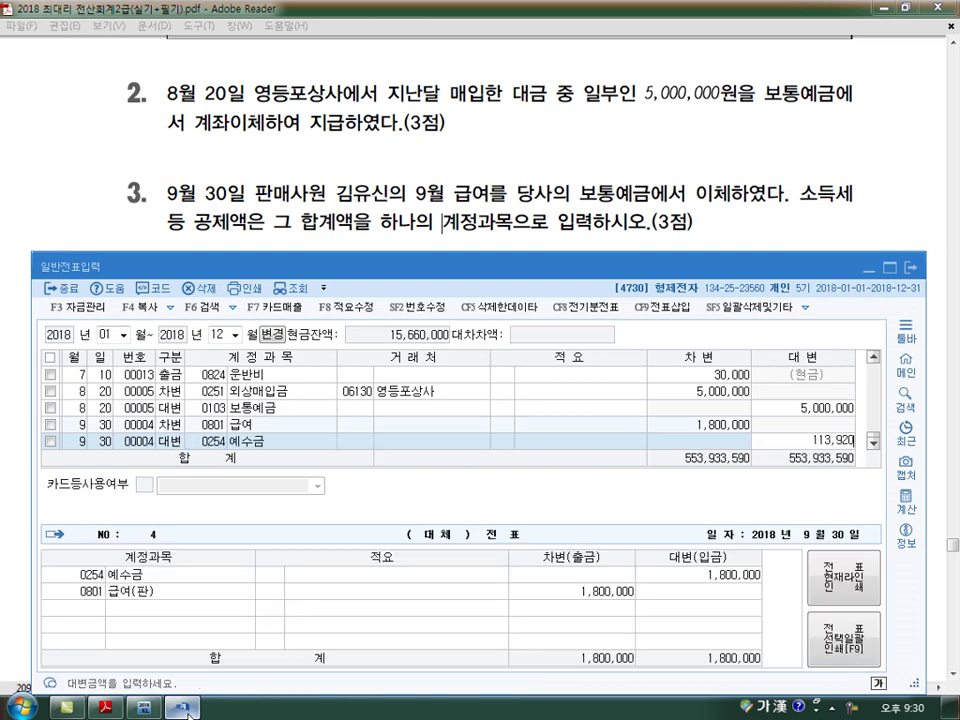
key(Return)
Add the 9/30 credit (대변) line for 보통예금 (0103) with 1,686,080 and no client.
text(30)
key(Return)
text(4)
key(Return)
text(0103)
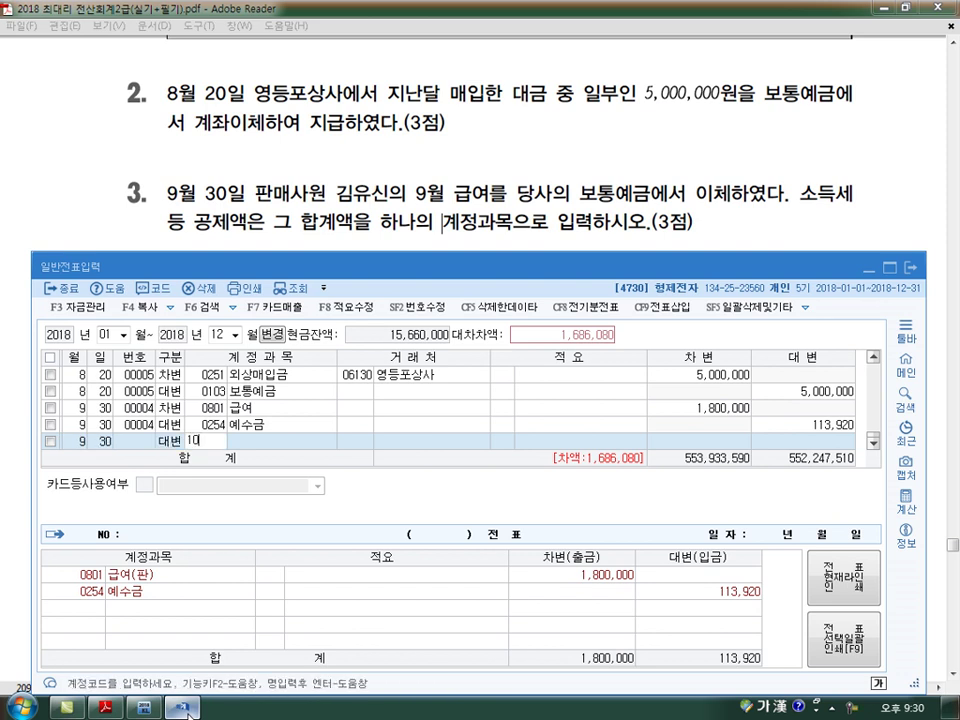
key(Return)
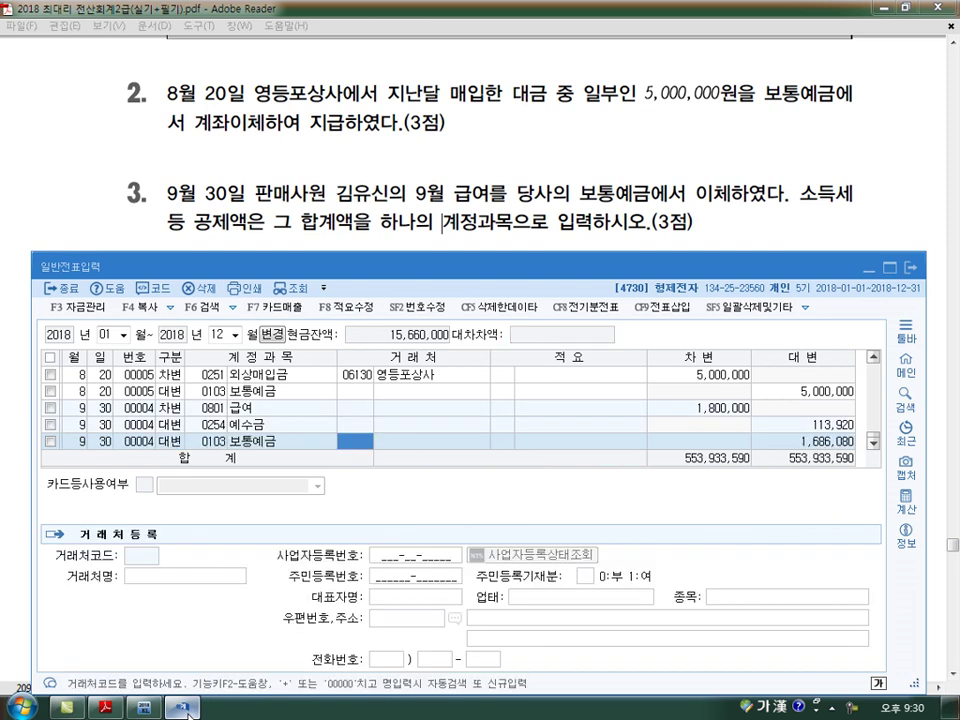
key(Return)
key(Return)
key(Return)
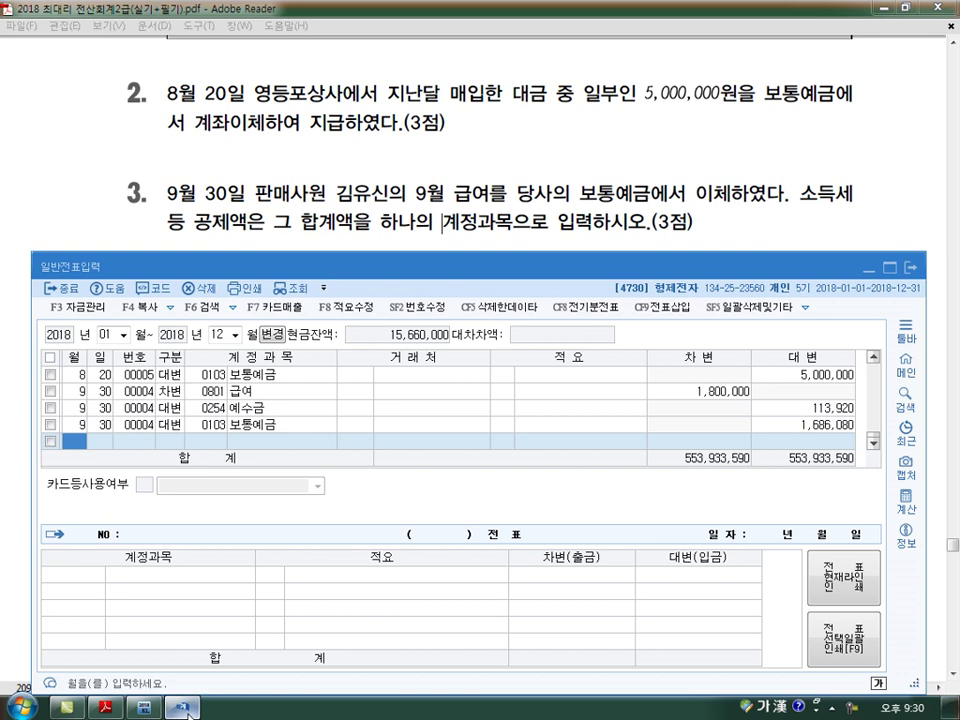
Add a 9/15 debit (차변) line for 비품 (0212) with 1,500,000 for the copier purchase in question 4.
scroll(187, 710, down, 3)
mouse_move(187, 710)
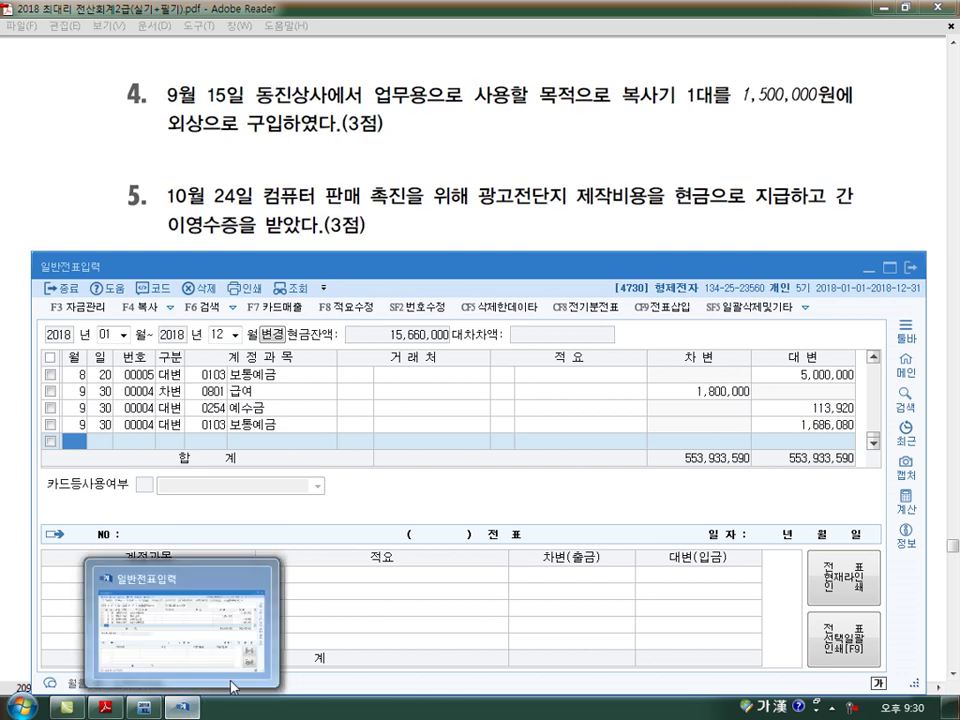
text(9)
key(Return)
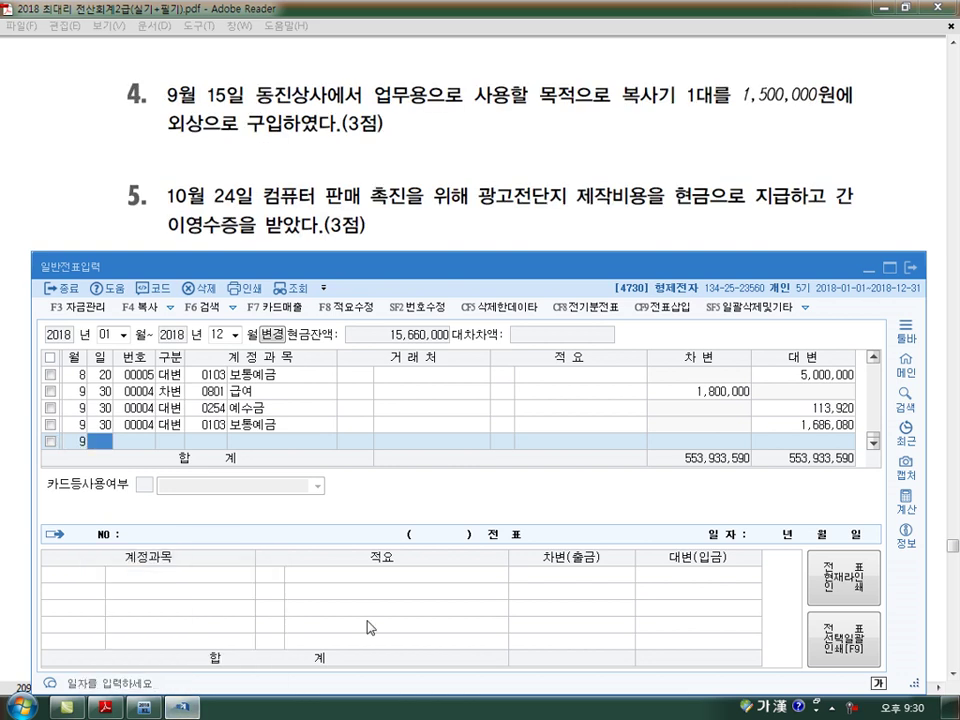
text(15)
key(Return)
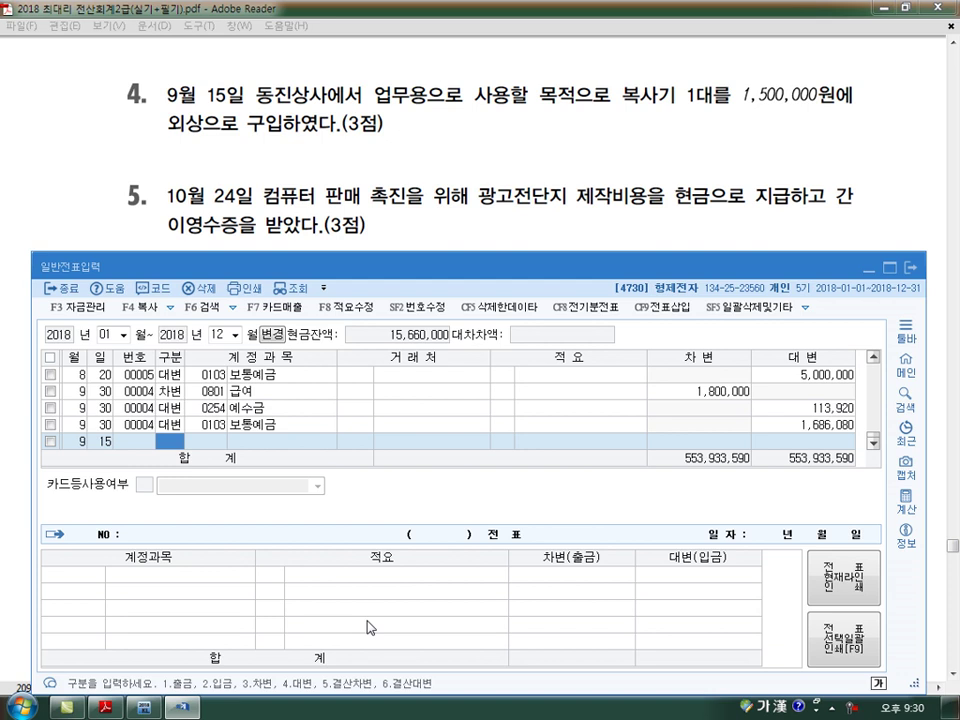
text(3)
key(Return)
text(212)
key(Return)
key(Return)
key(Return)
text(1500000)
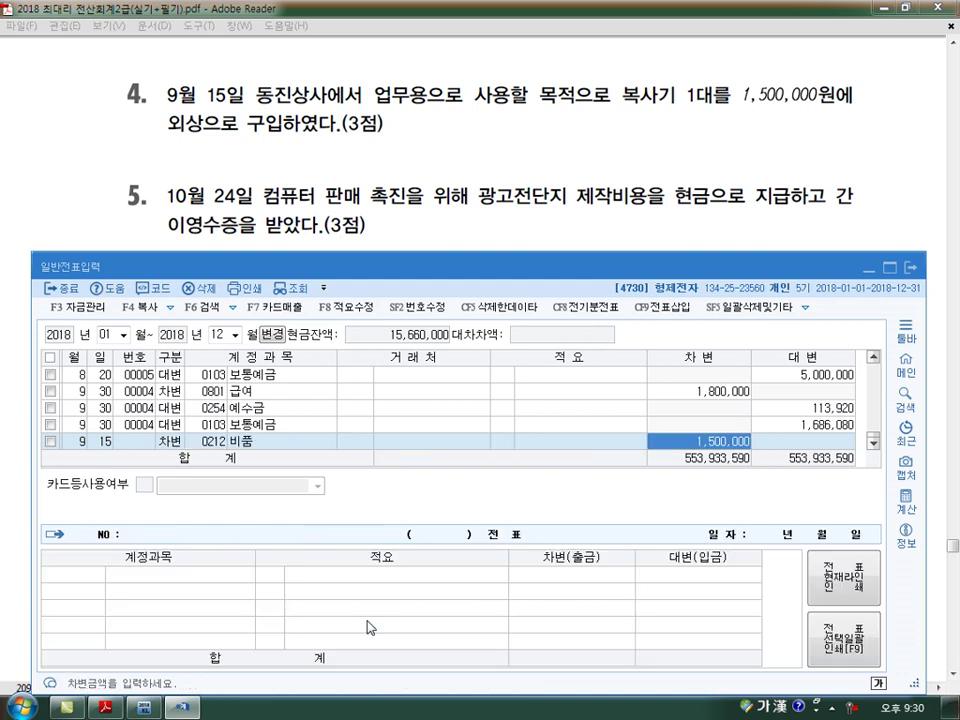
key(Return)
Add the 9/15 credit (대변) line for 미지급금 (0253) with client 동진상사 and 1,500,000.
key(Return)
text(4)
key(Return)
text(253)
key(Return)
text(동진)
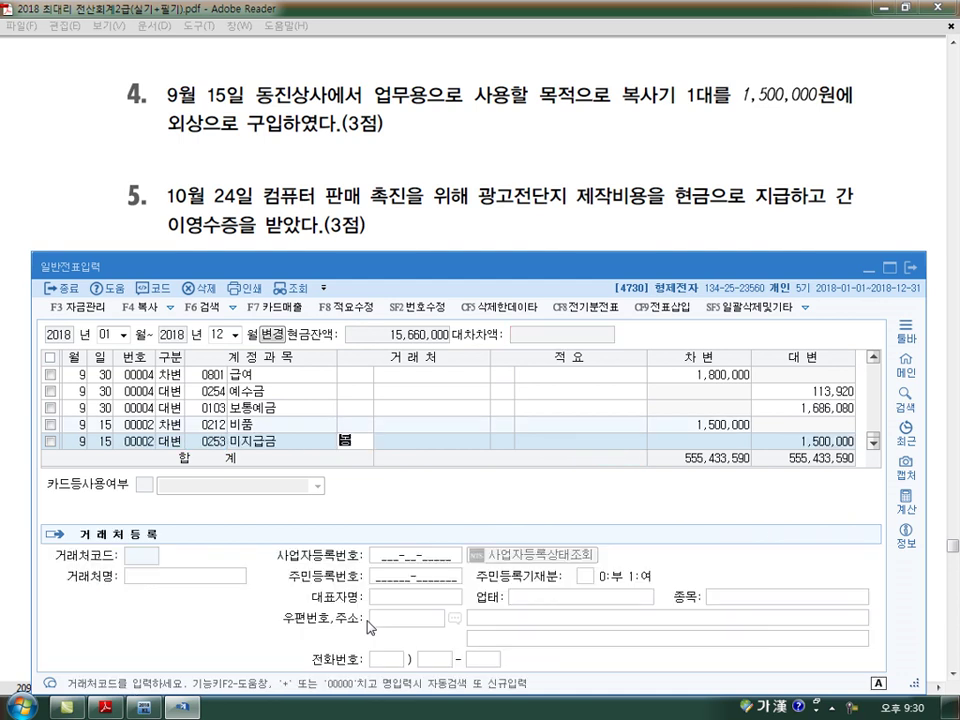
key(Return)
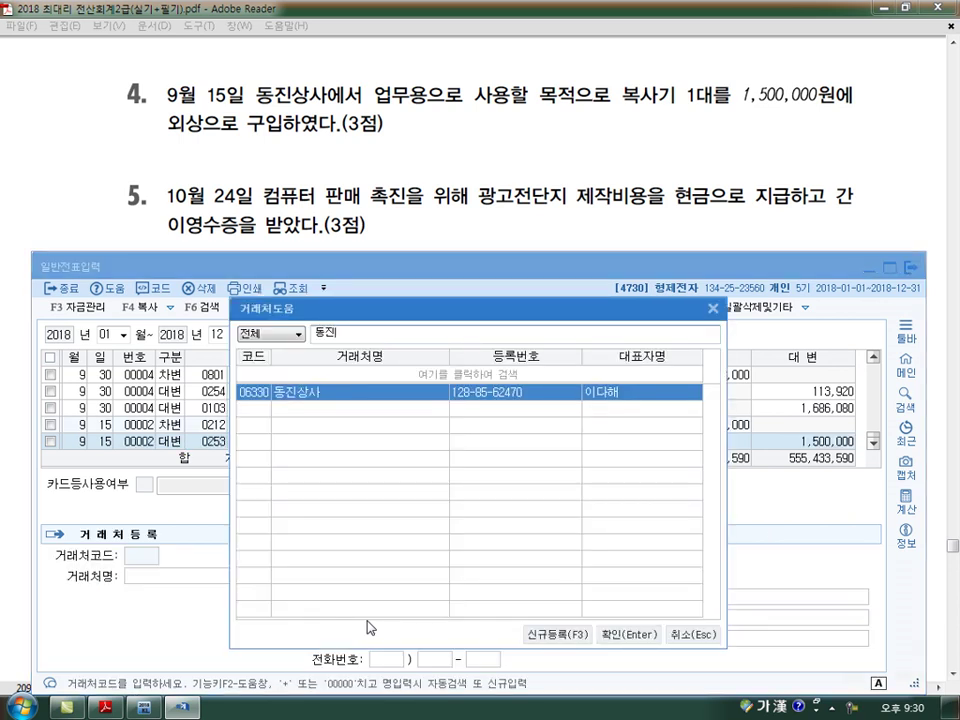
key(Return)
key(Return)
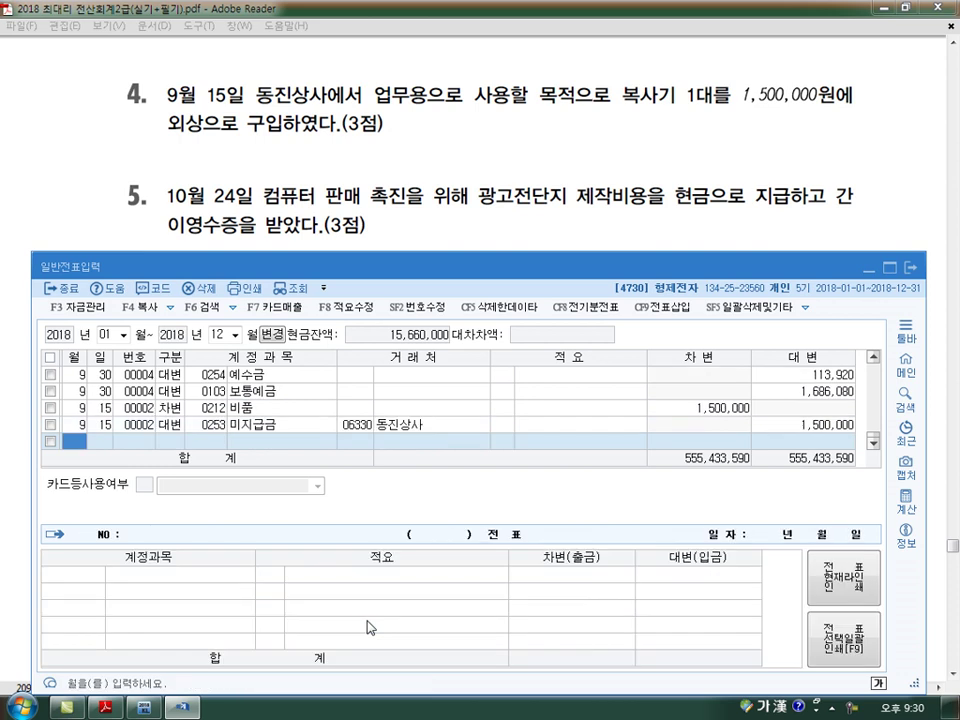
Start a 10/24 cash payment (출금) line for 광고선전비 (0833) with no client.
text(10)
key(Return)
text(24)
key(Return)
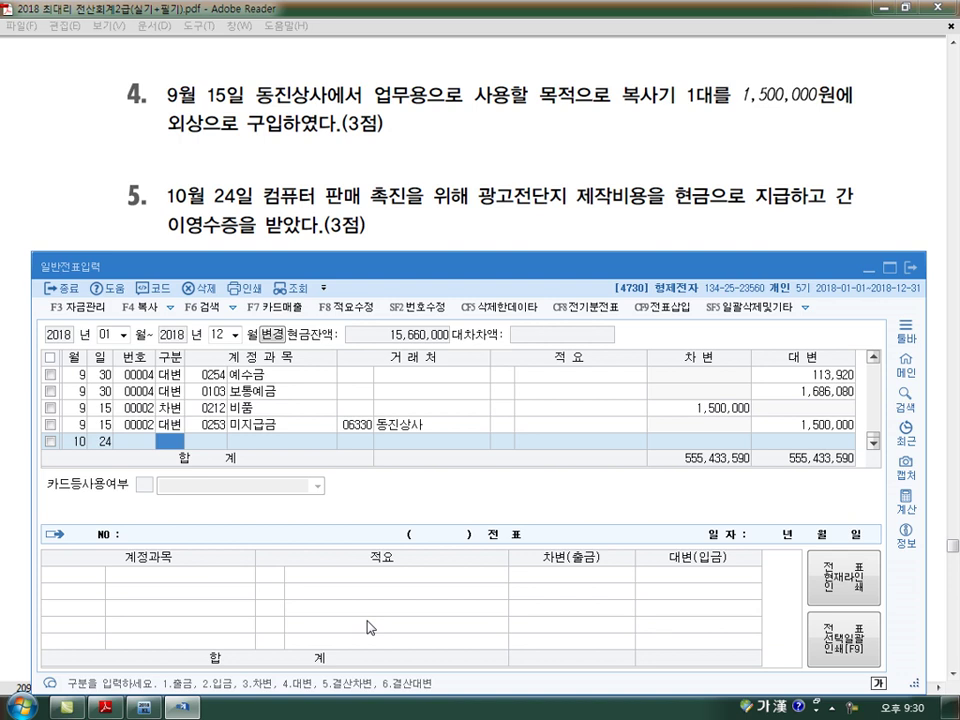
text(1)
key(Return)
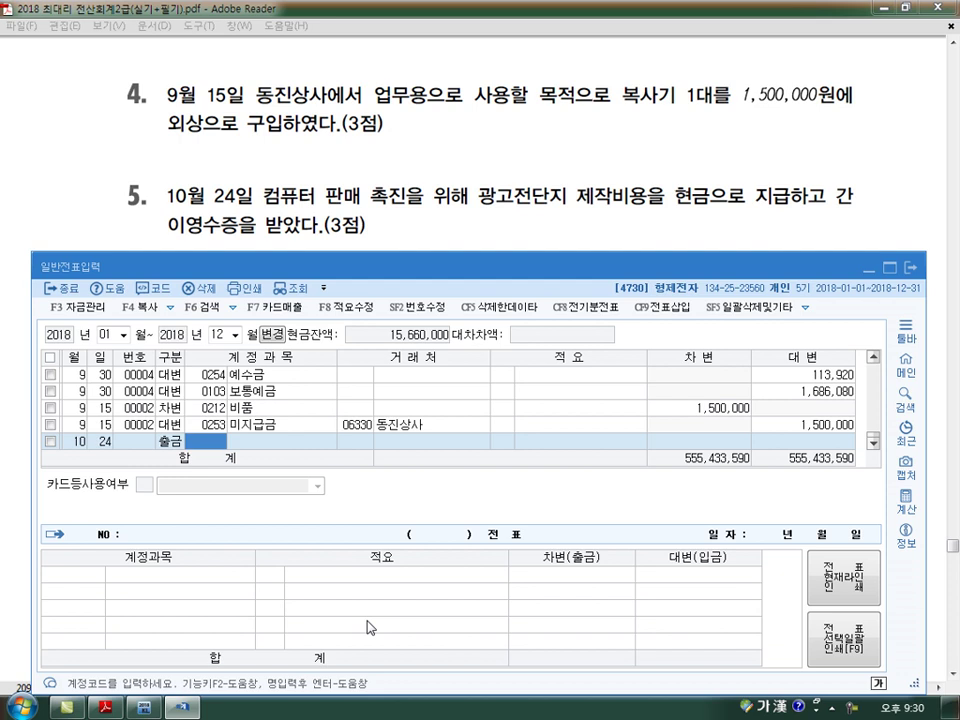
text(833)
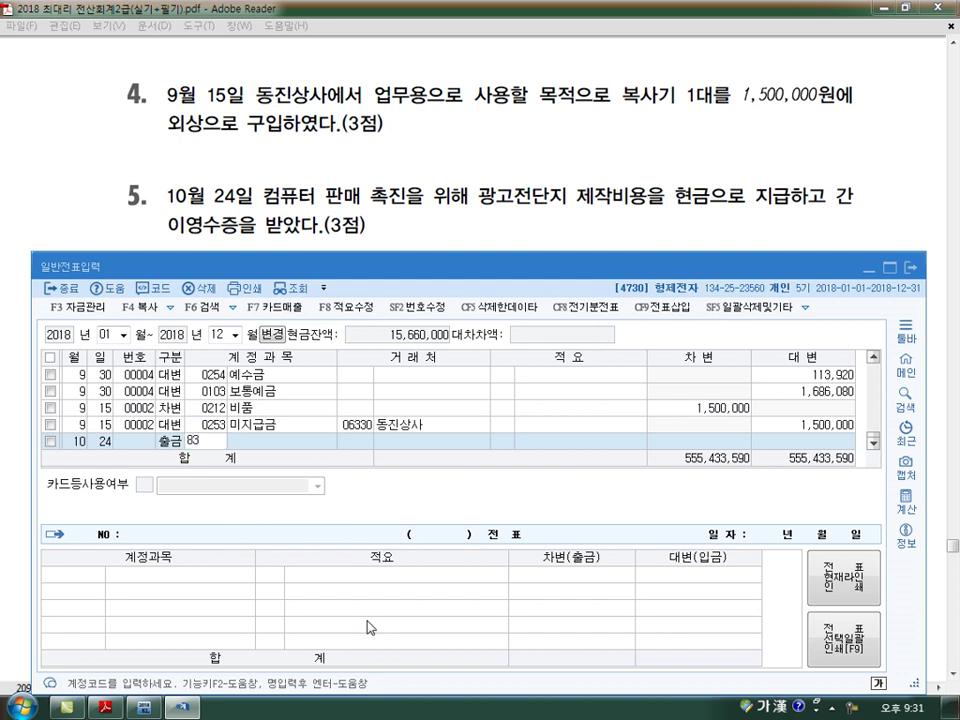
key(Return)
key(Return)
key(Return)
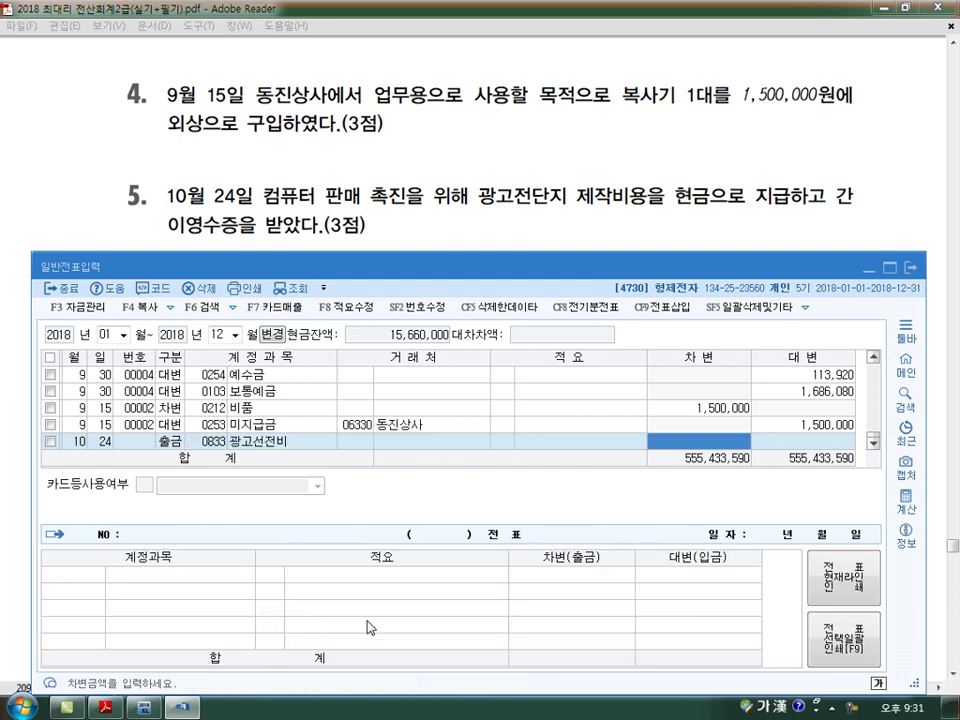
Check the question 5 receipt in the PDF and enter 30,000 as the 10/24 광고선전비 amount in 일반전표입력.
click(537, 204)
scroll(540, 208, down, 3)
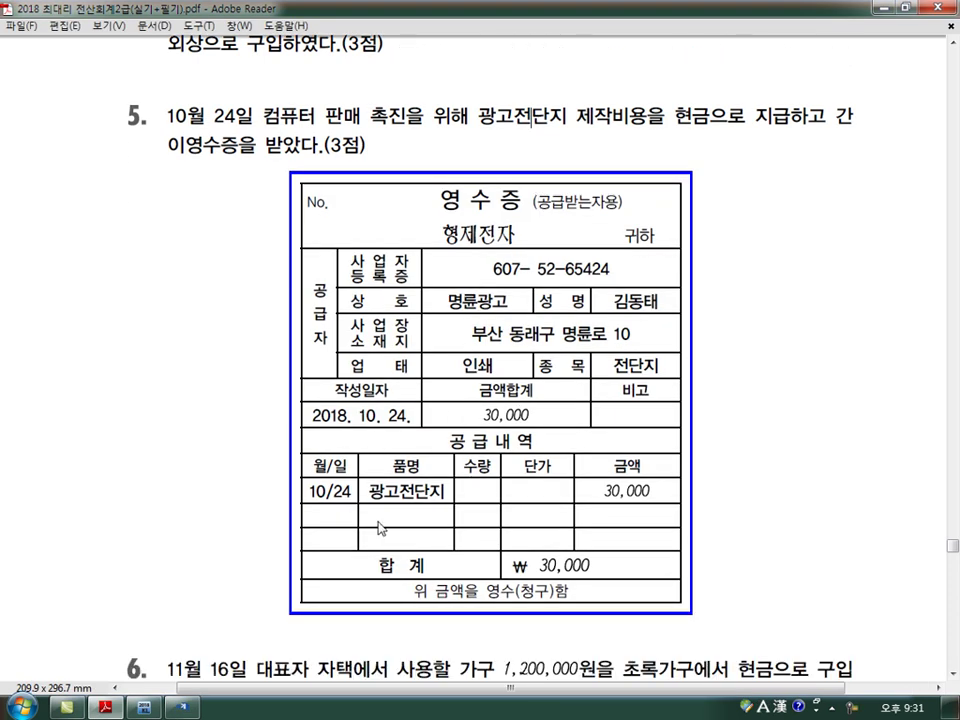
click(182, 708)
text(300000)
key(Return)
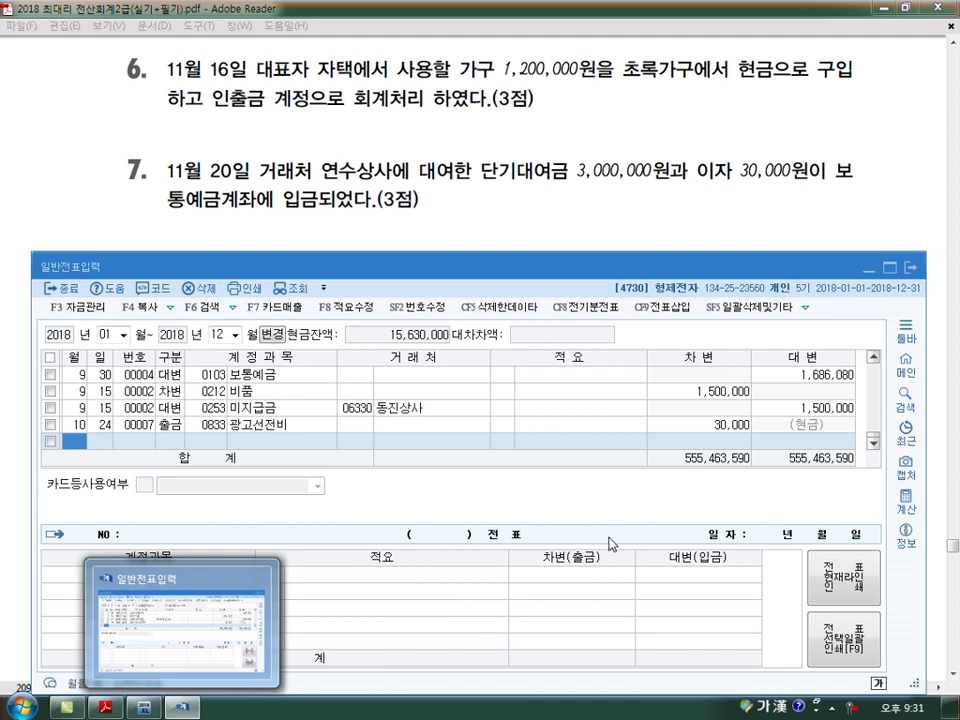
Add an 11/16 credit (대변) line for 현금 (0101) with 1,200,000 and no client for question 6.
text(11)
key(Return)
text(16)
key(Return)
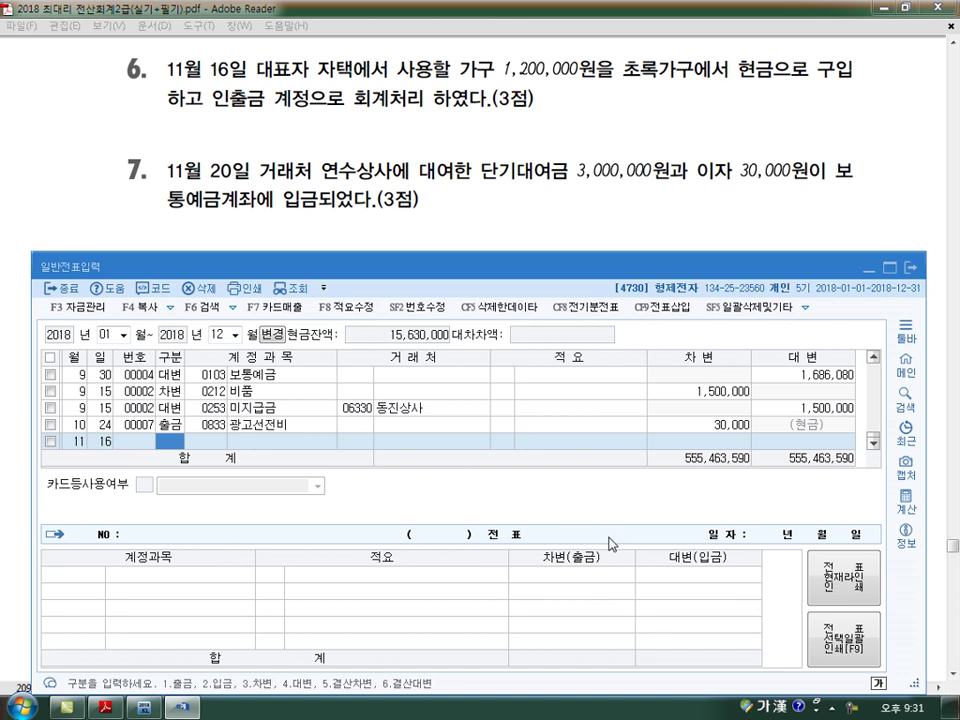
text(4)
key(Return)
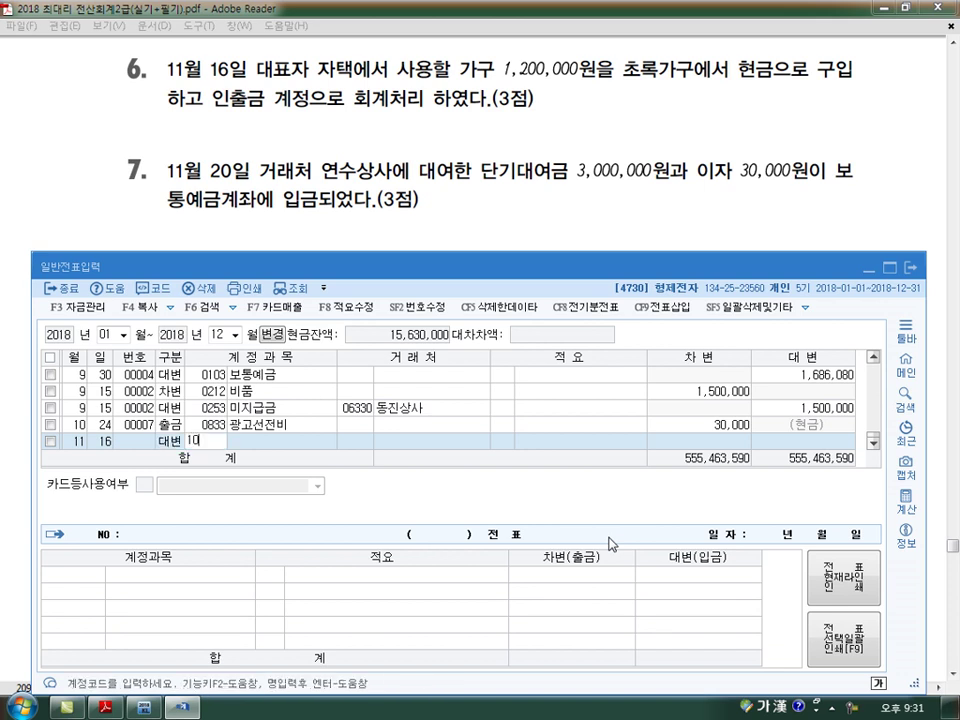
text(101)
key(Return)
key(Return)
key(Return)
text(1200000)
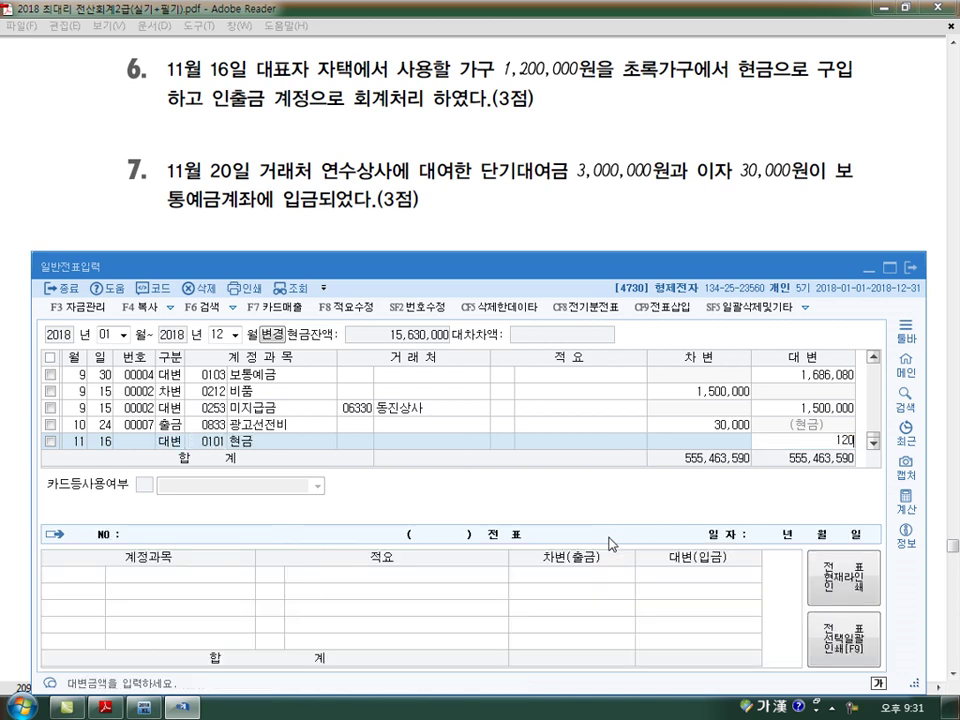
key(Return)
Add the 11/16 debit (차변) line for 인출금 (0338) with 1,200,000 and no client.
text(3)
key(Return)
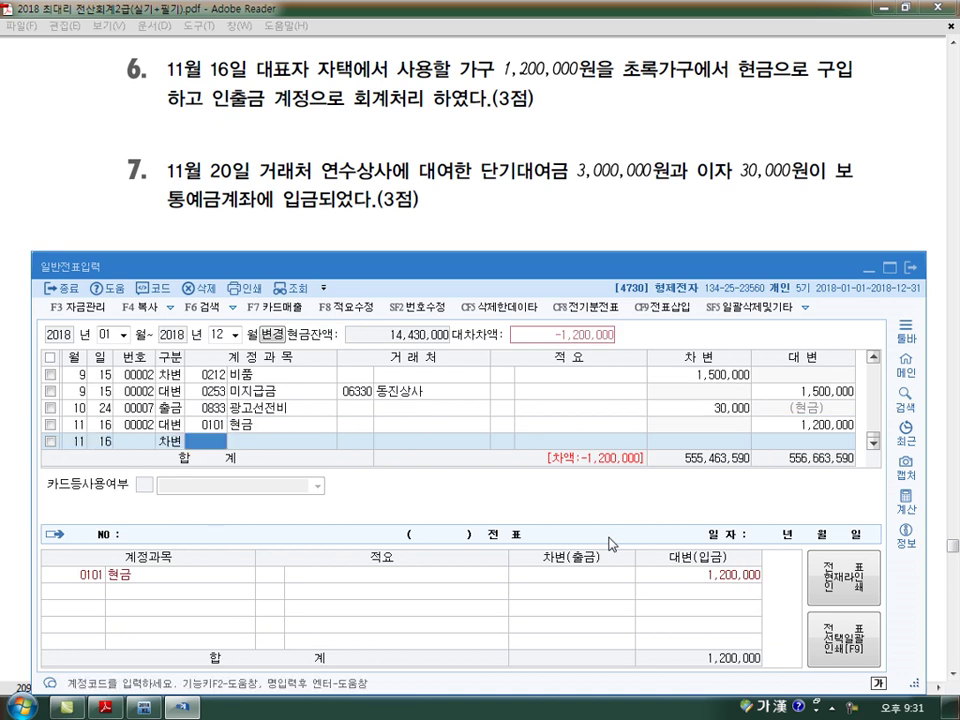
text(338)
key(Return)
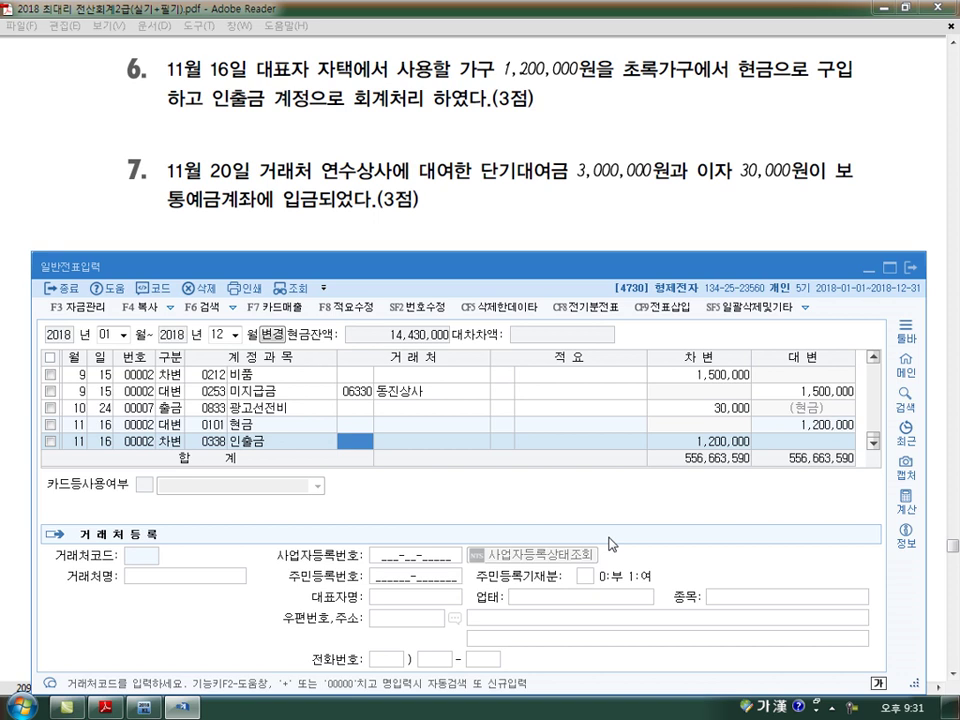
key(Return)
key(Return)
key(Return)
Add an 11/20 credit (대변) line for 단기대여금 (0114) with client 연수상사 and 3,000,000.
text(20)
key(Return)
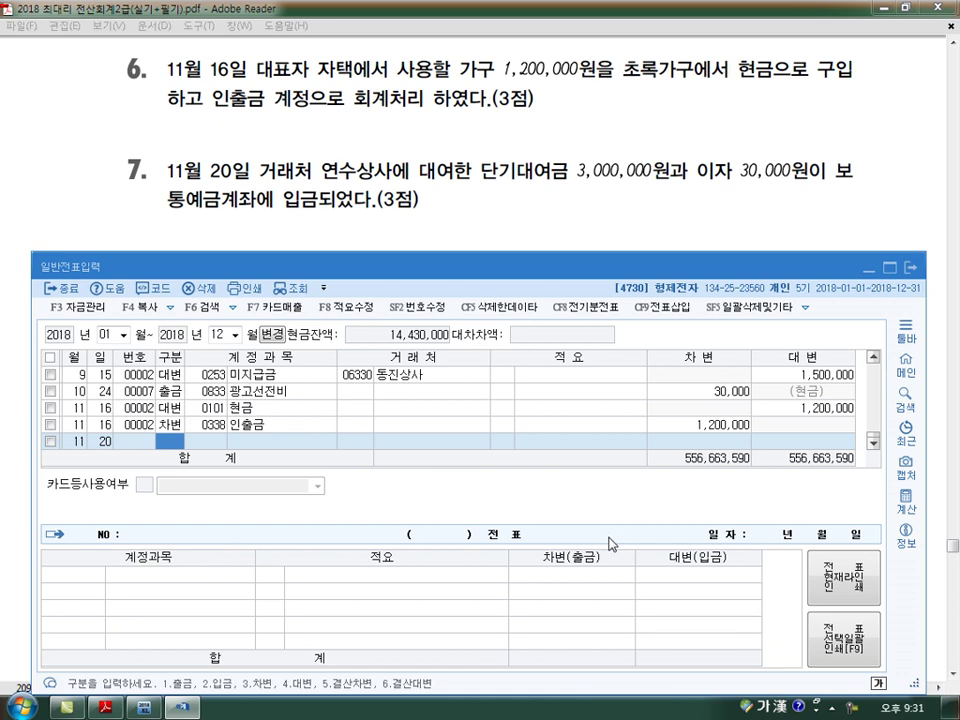
text(4)
key(Return)
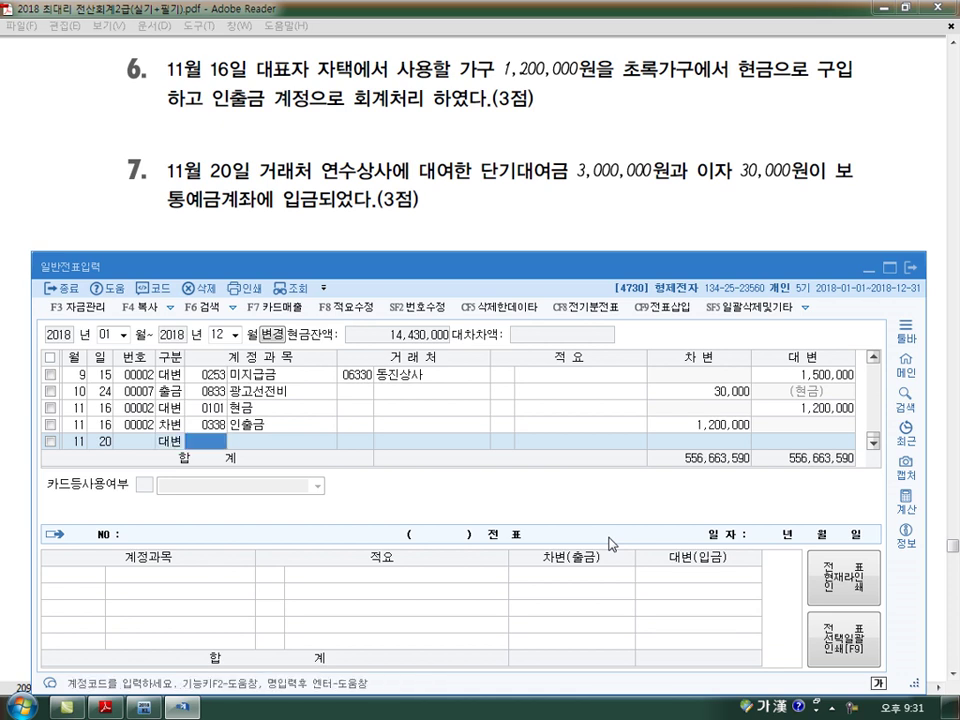
text(114)
key(Return)
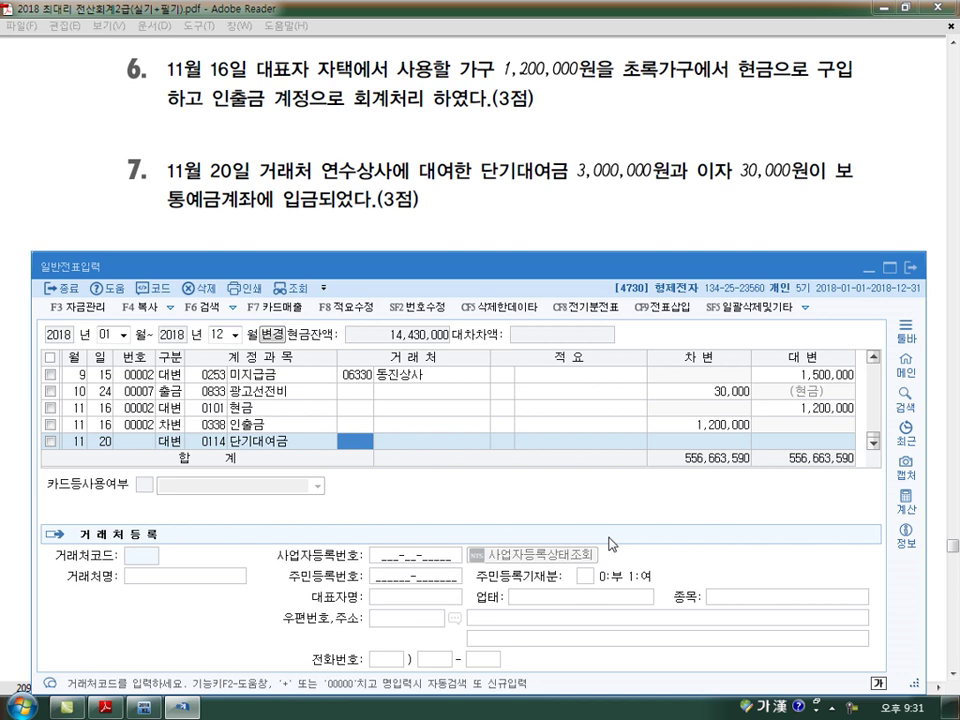
text(연수)
key(Return)
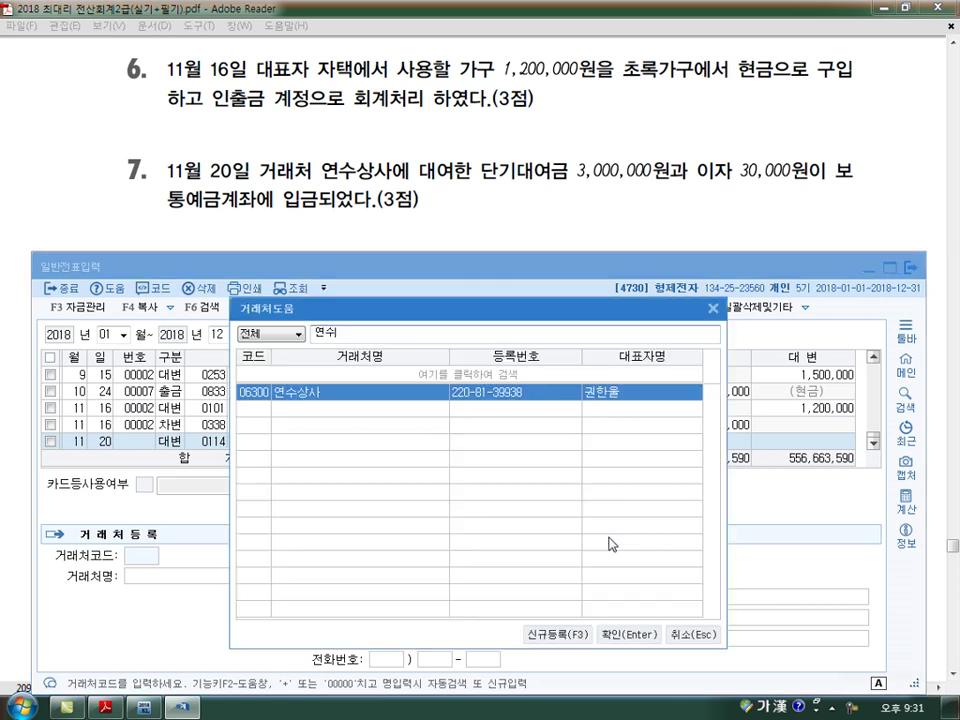
key(Return)
key(Return)
key(Return)
text(3000000)
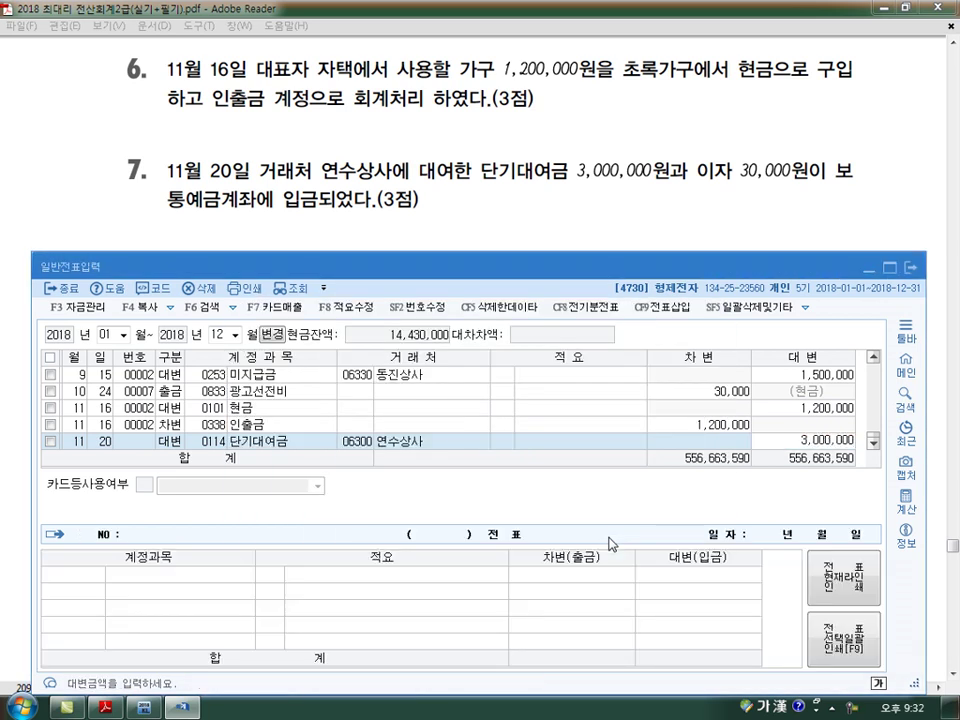
key(Return)
Add the 11/20 credit (대변) line for 이자수익 (0901) with 30,000 and no client.
text(20)
key(Return)
text(4)
key(Return)
text(901)
key(Return)
key(Return)
key(Return)
text(300000)
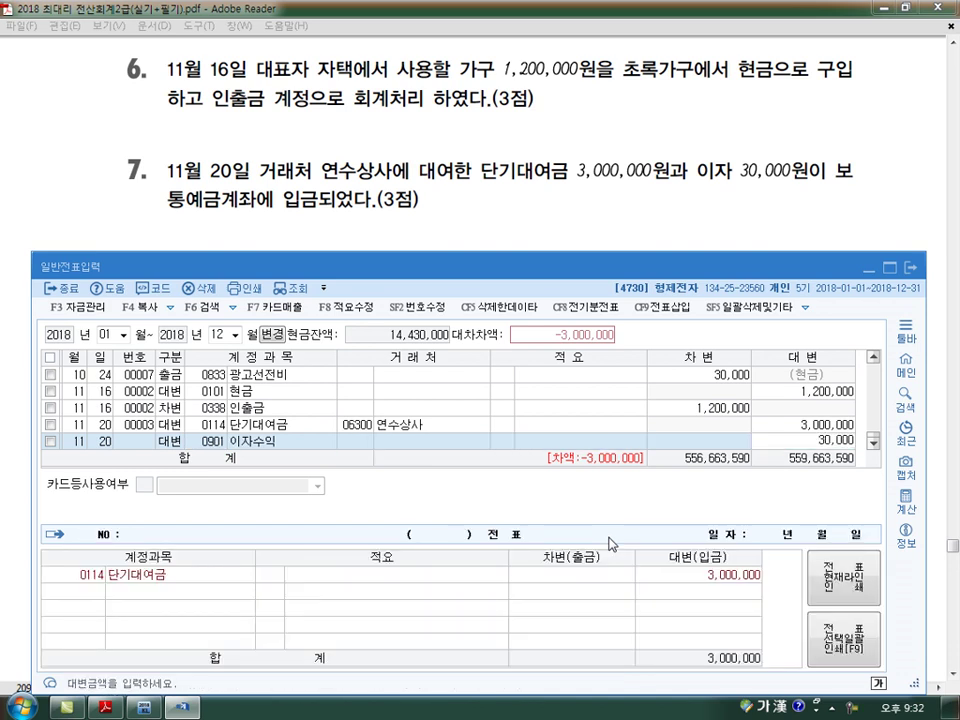
key(Return)
Add the 11/20 debit (차변) line for 보통예금 (0103) with 3,030,000 and no client.
text(20)
key(Return)
text(3)
key(Return)
text(103)
key(Return)
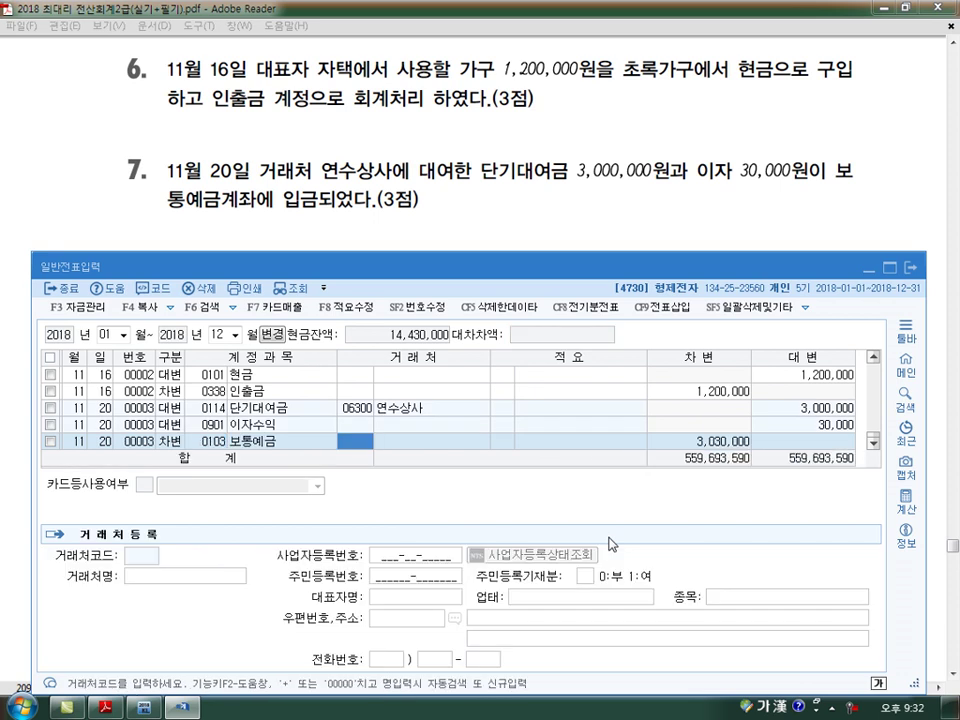
key(Return)
key(Return)
Add a 12/5 debit (차변) line for 상품 (0146) with 5,050,000 and no client for question 8.
scroll(612, 543, down, 3)
text(12)
key(Return)
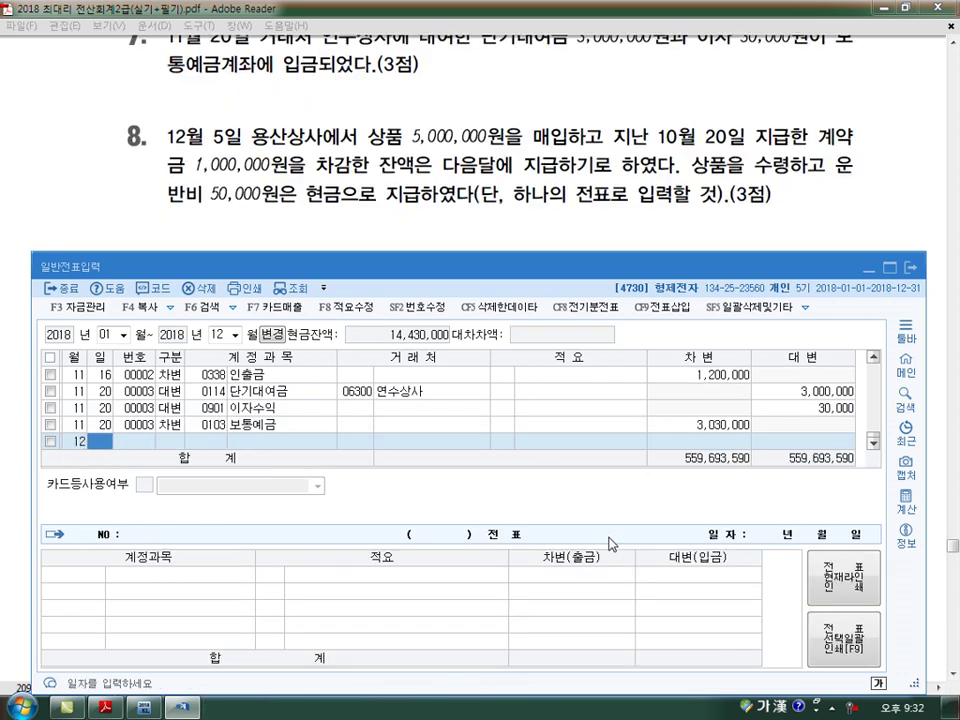
text(5)
key(Return)
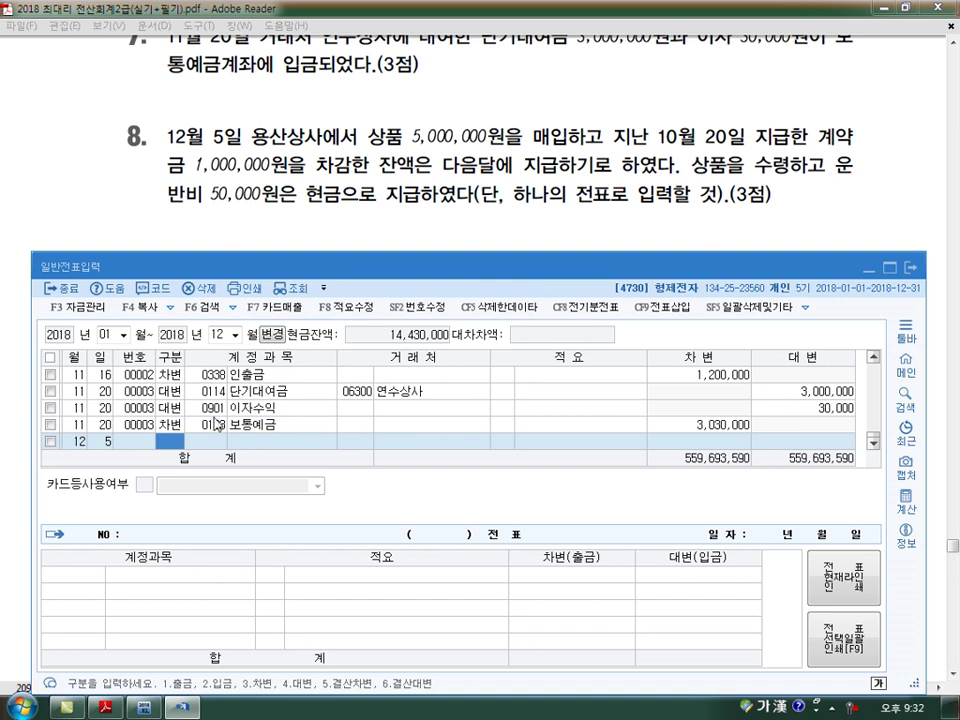
text(3)
key(Return)
text(146)
key(Return)
key(Return)
key(Return)
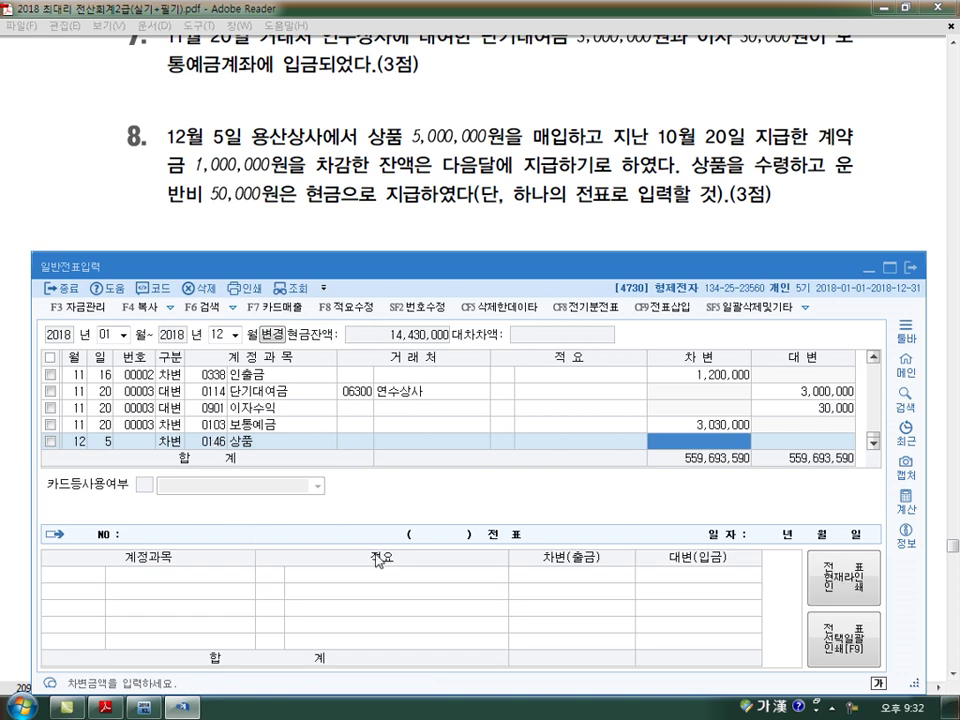
text(5050000)
key(Return)
Add the 12/5 credit (대변) line for 선급금 (0131) with client 용산상사 and 1,000,000.
key(Return)
key(Return)
text(4131)
key(Return)
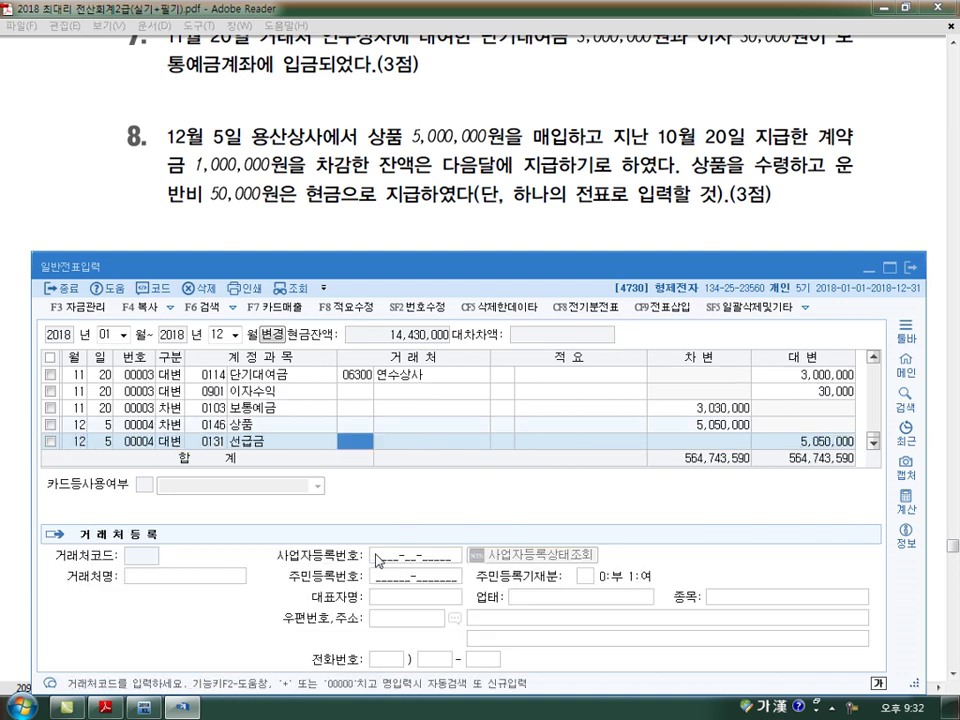
text(용산)
key(Return)
key(Return)
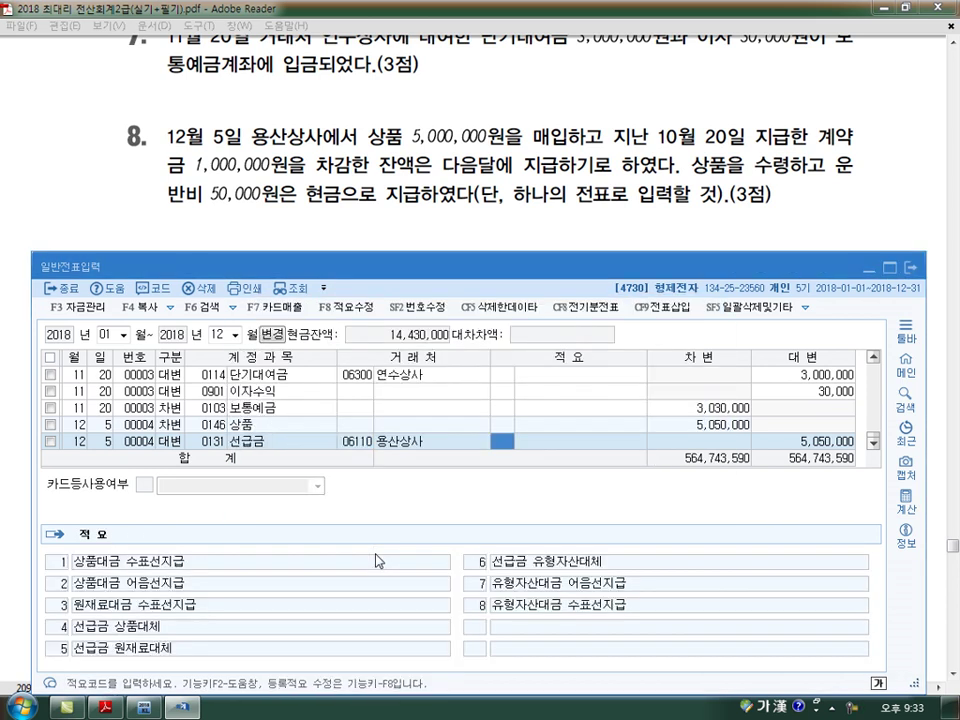
key(Return)
text(1000000)
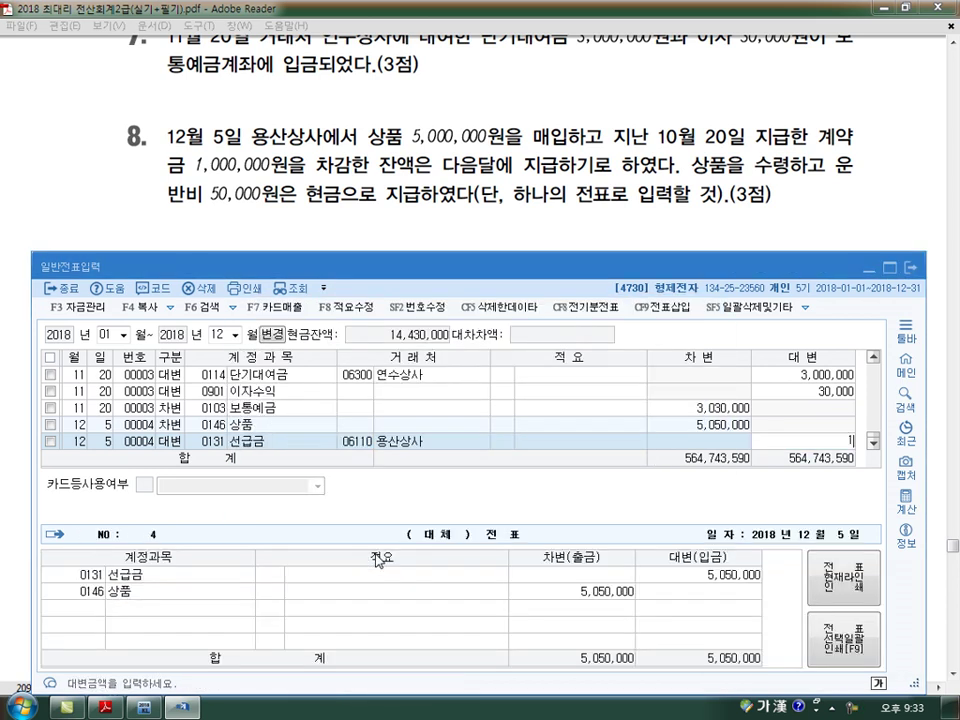
key(Return)
Add the 12/5 credit (대변) line for 외상매입금 (0251) with client 용산상사 and 4,000,000.
key(4)
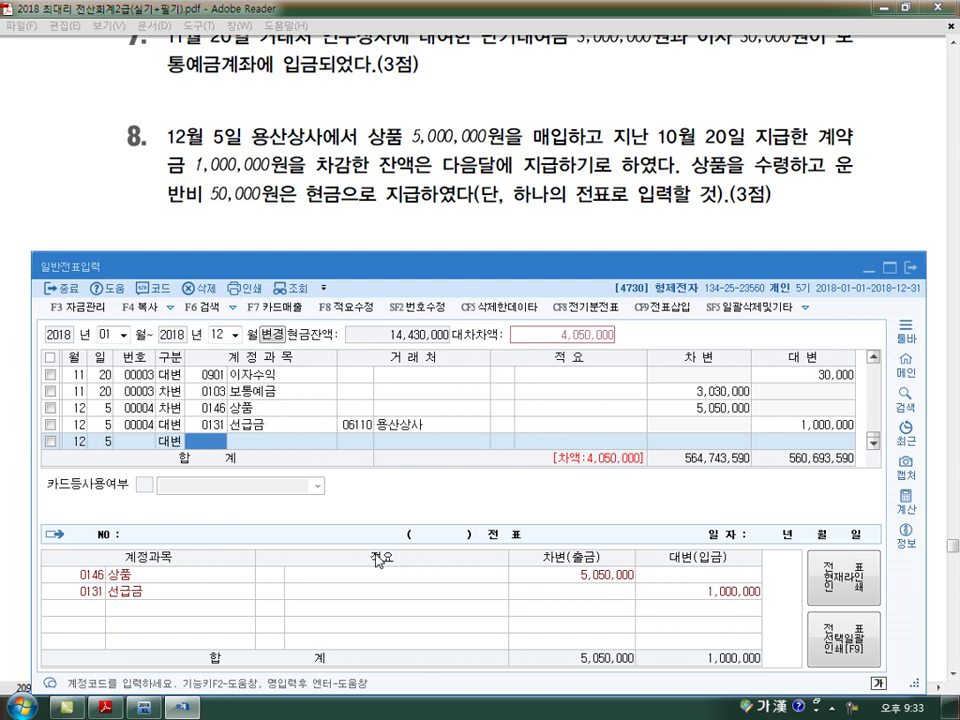
text(251)
key(Return)
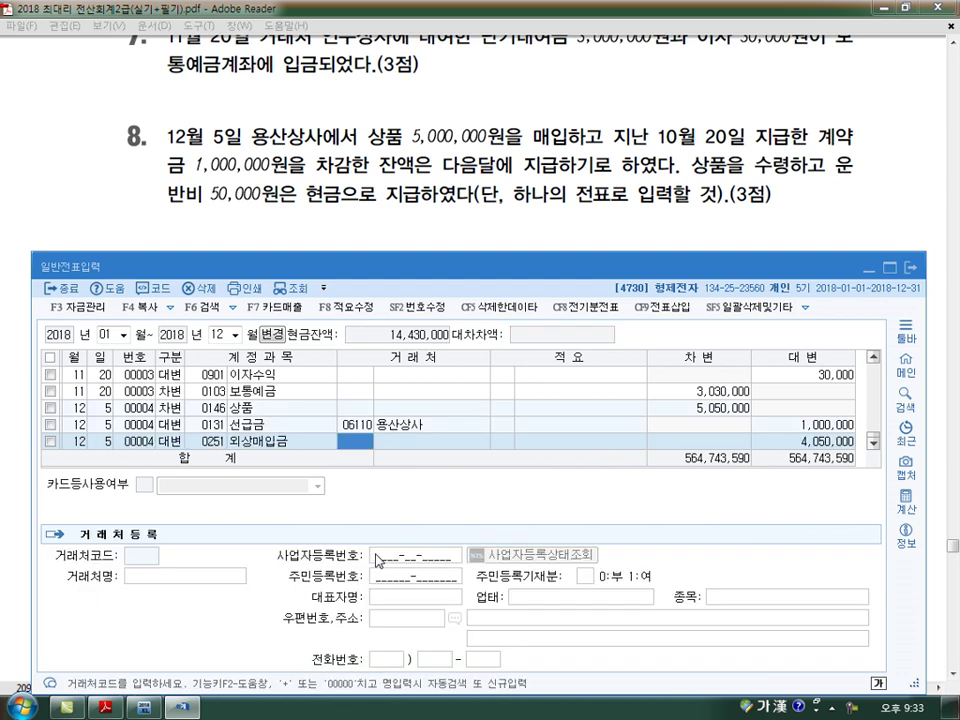
key(Return)
key(Return)
text(4000000)
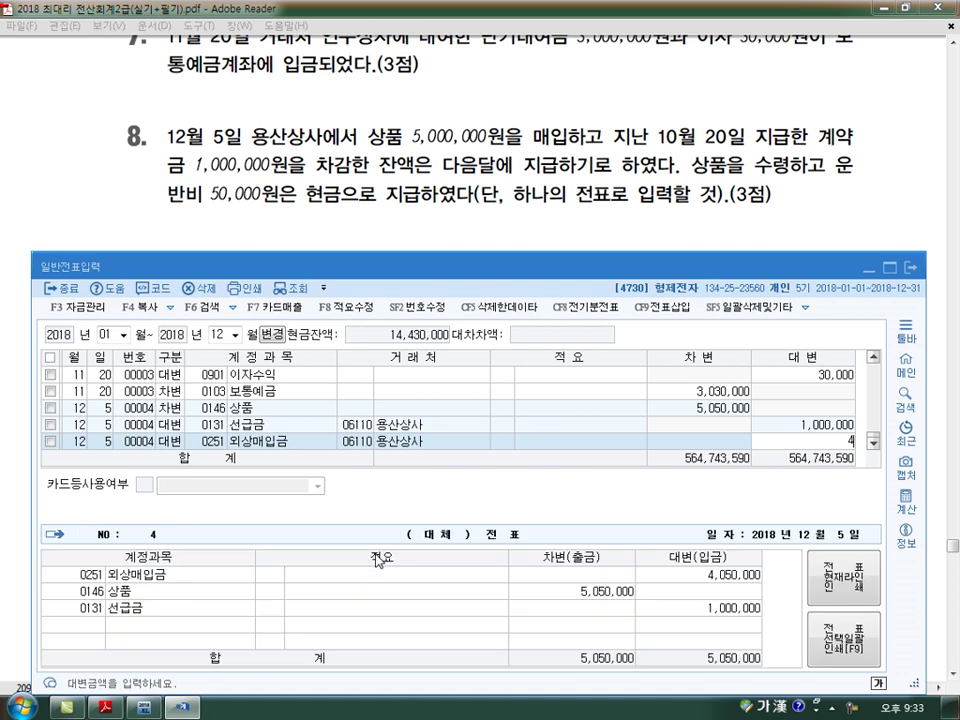
key(Return)
Add the 12/5 credit (대변) line for 현금 (0101) with 50,000 and no client.
key(Return)
key(Return)
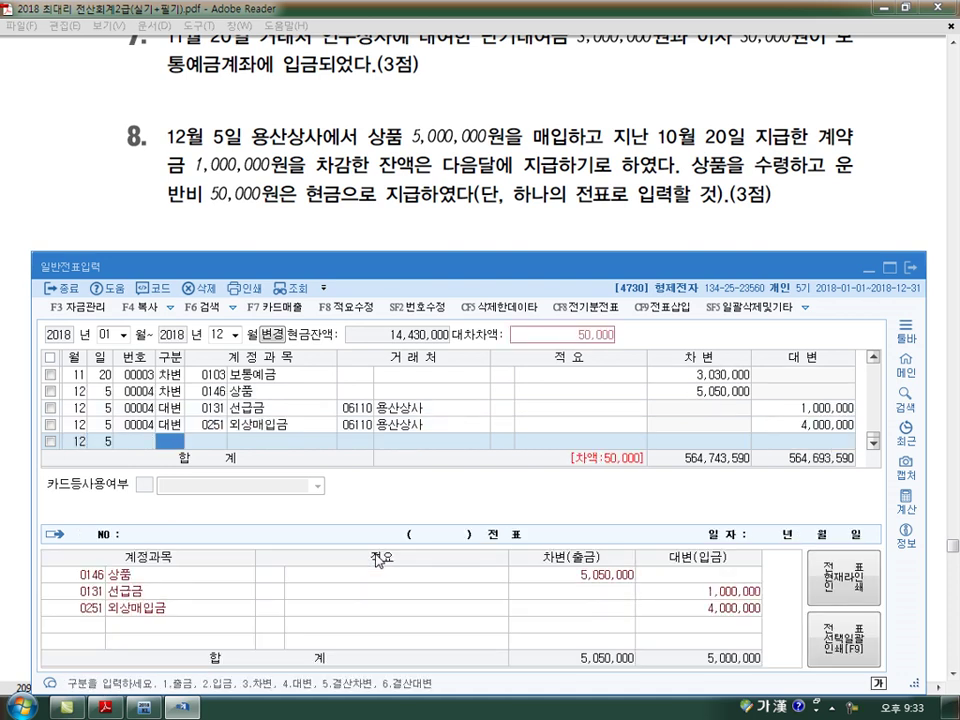
text(4)
key(Return)
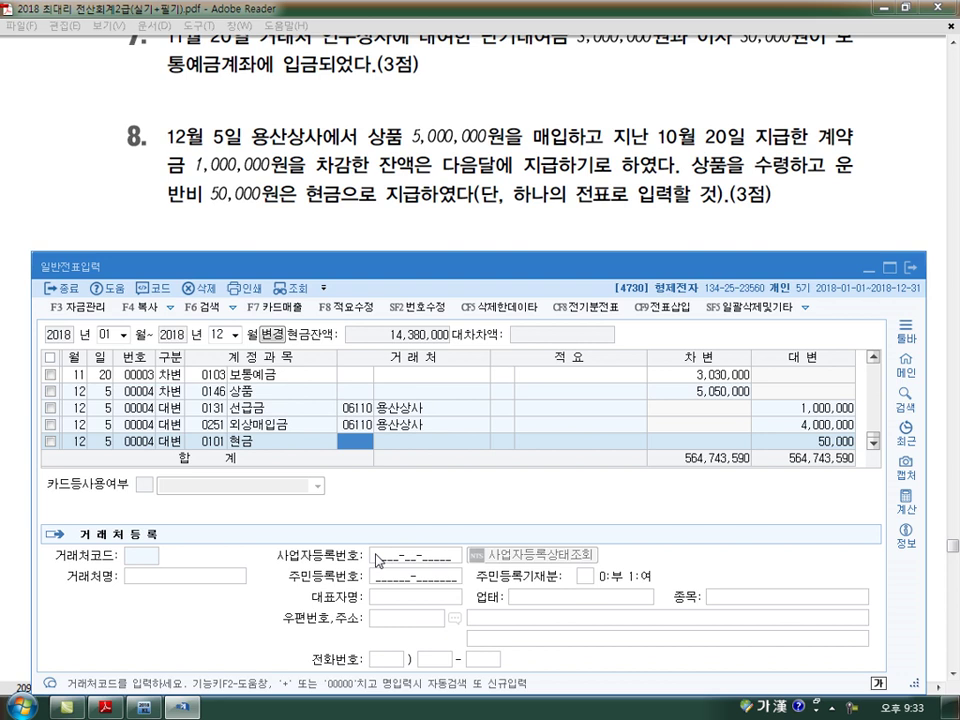
key(Return)
key(Return)
key(Return)
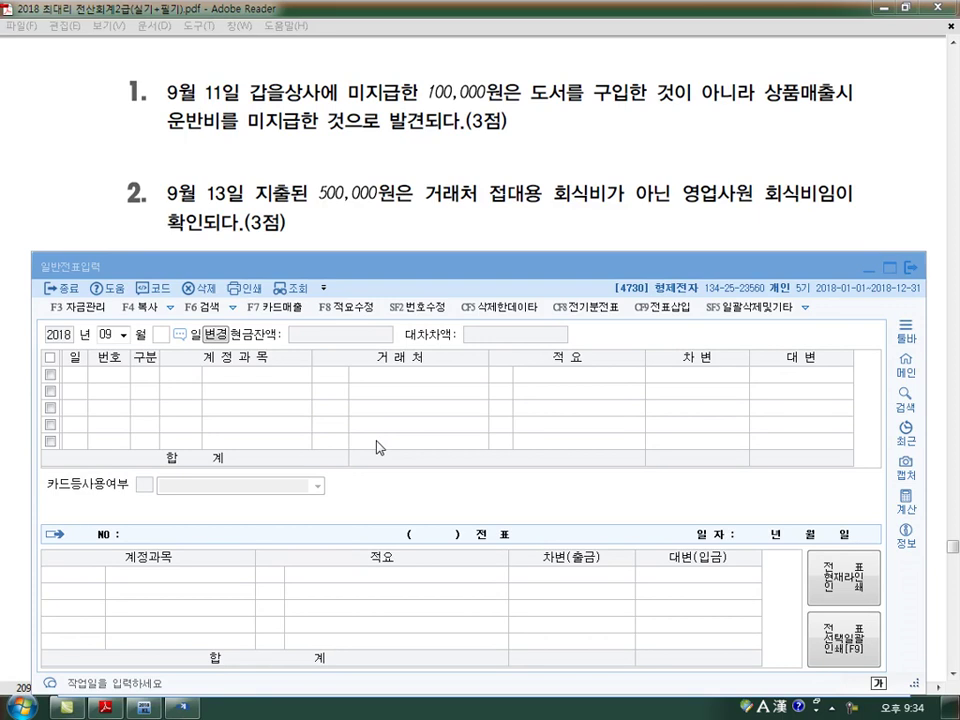
Load the 9/11 voucher and change its debit account from 도서인쇄비 to 운반비 (0824).
click(182, 360)
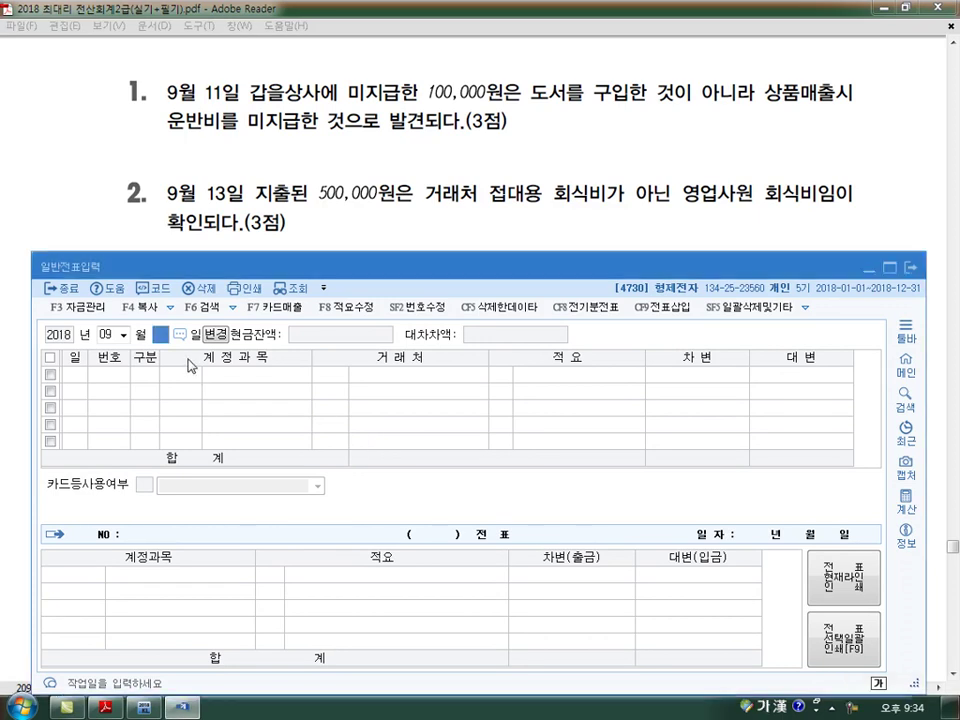
text(11)
key(Return)
key(Up)
key(Up)
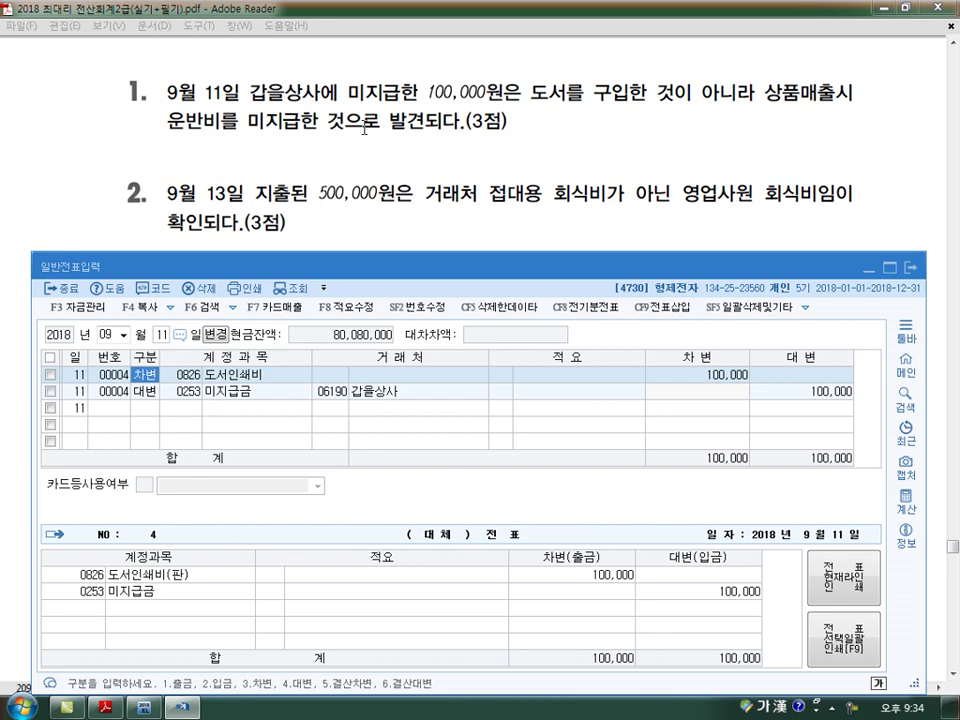
click(190, 377)
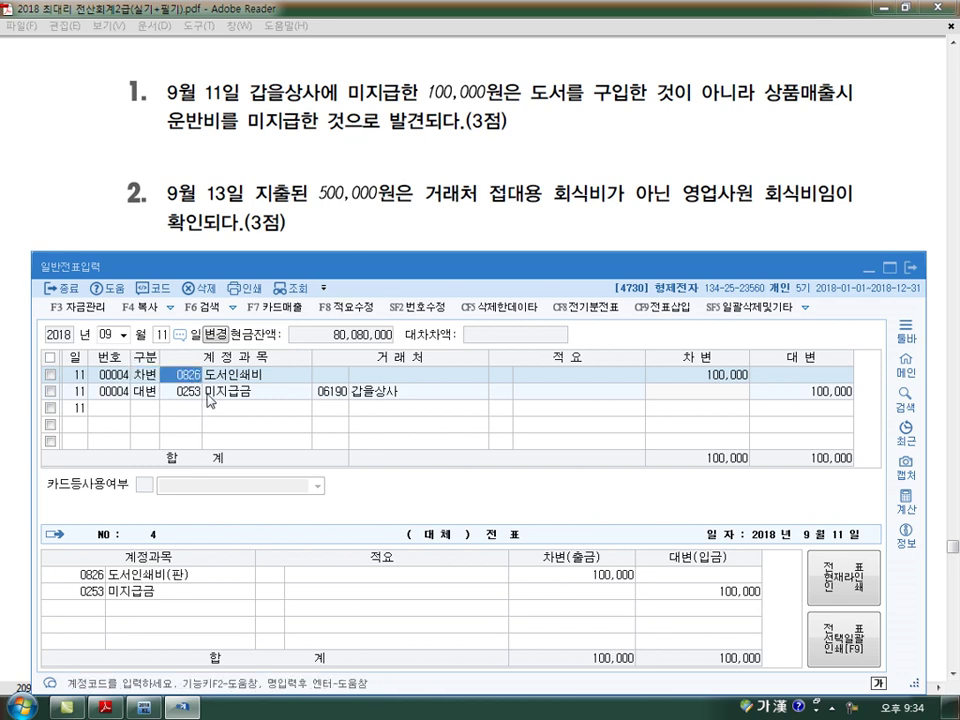
text(2)
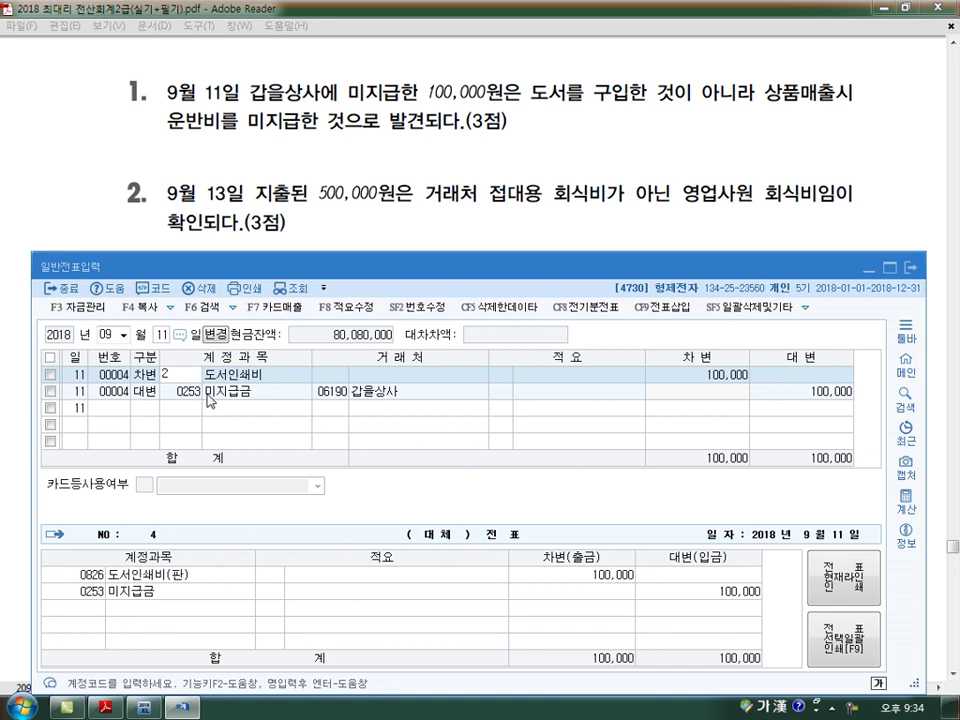
text(24)
key(Return)
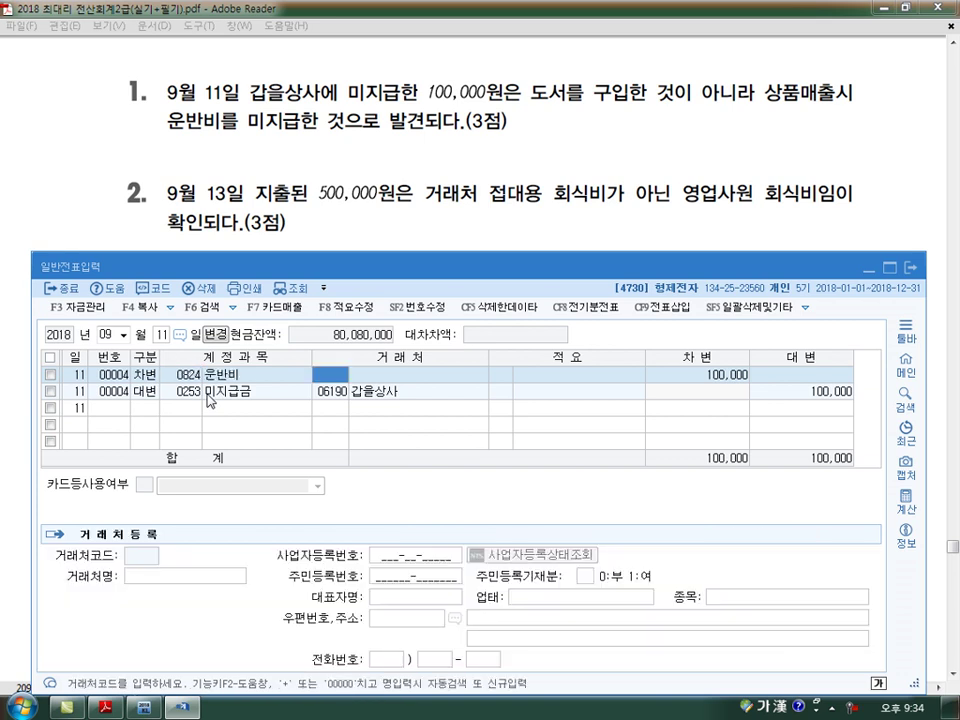
click(209, 400)
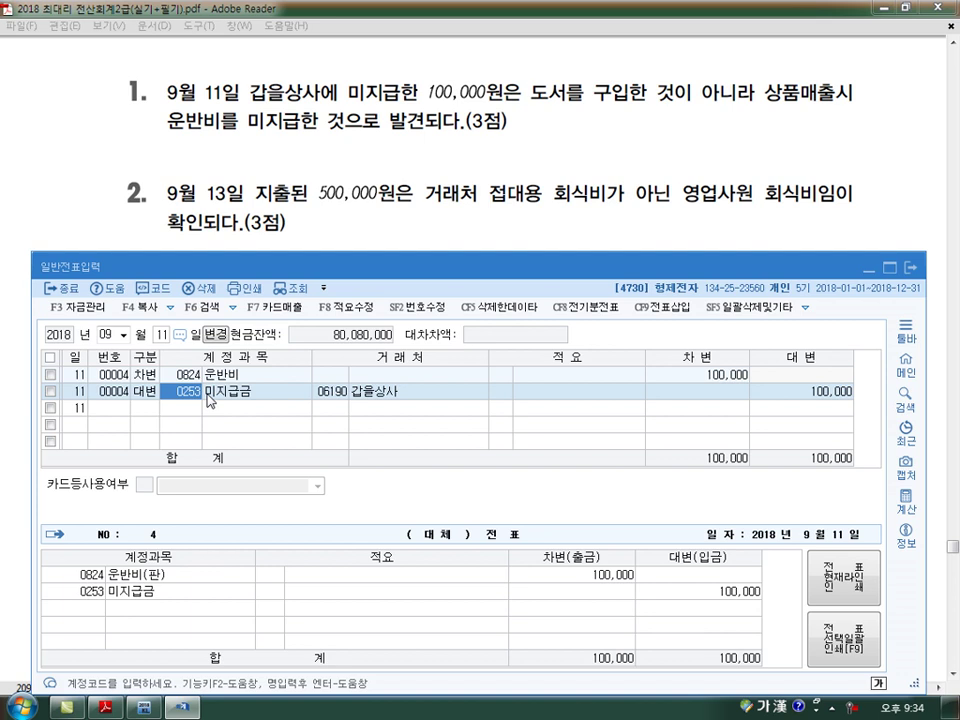
Load the 9/13 voucher and change the account code of its 접대비 debit line to 811.
click(158, 334)
text(13)
key(Return)
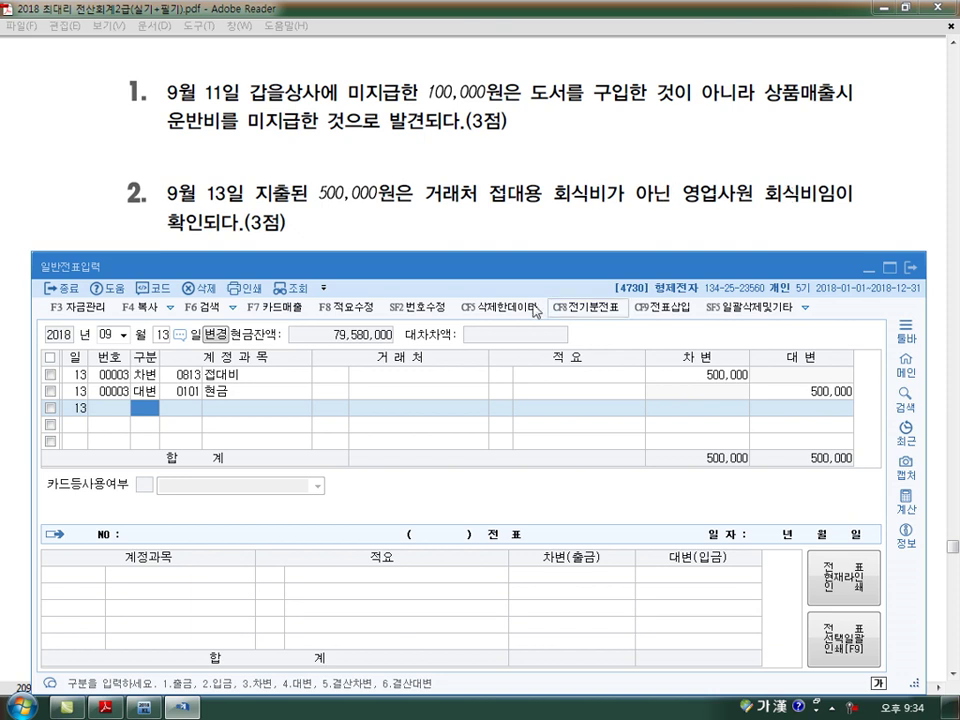
click(195, 378)
text(811)
key(Return)
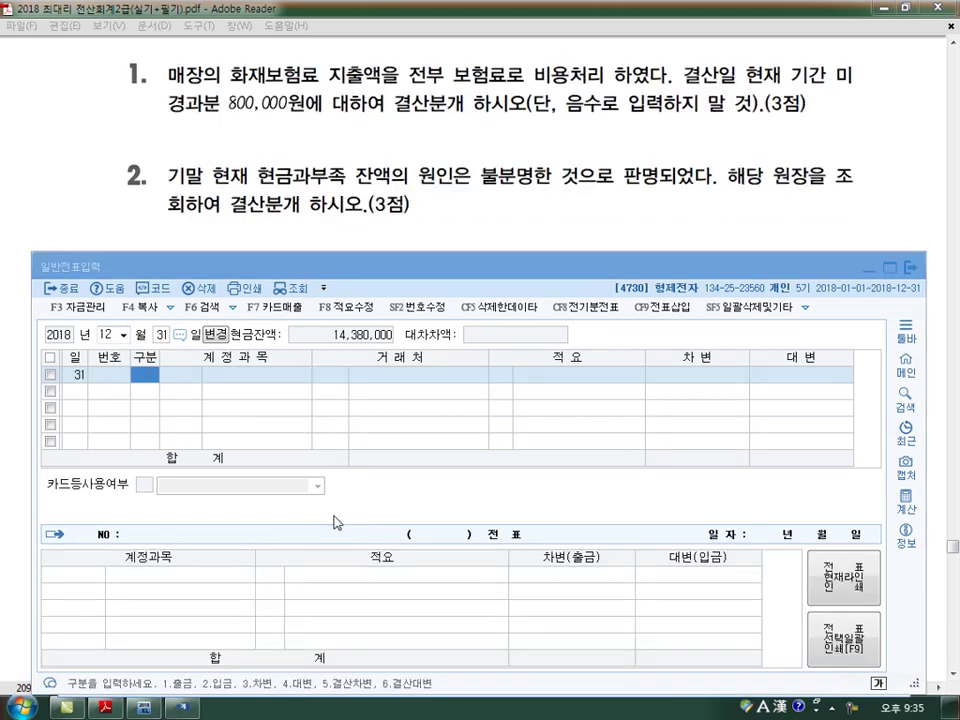
Add a 12/31 closing credit (대변) line for 보험료 (0821) with 800,000 and no client.
click(281, 429)
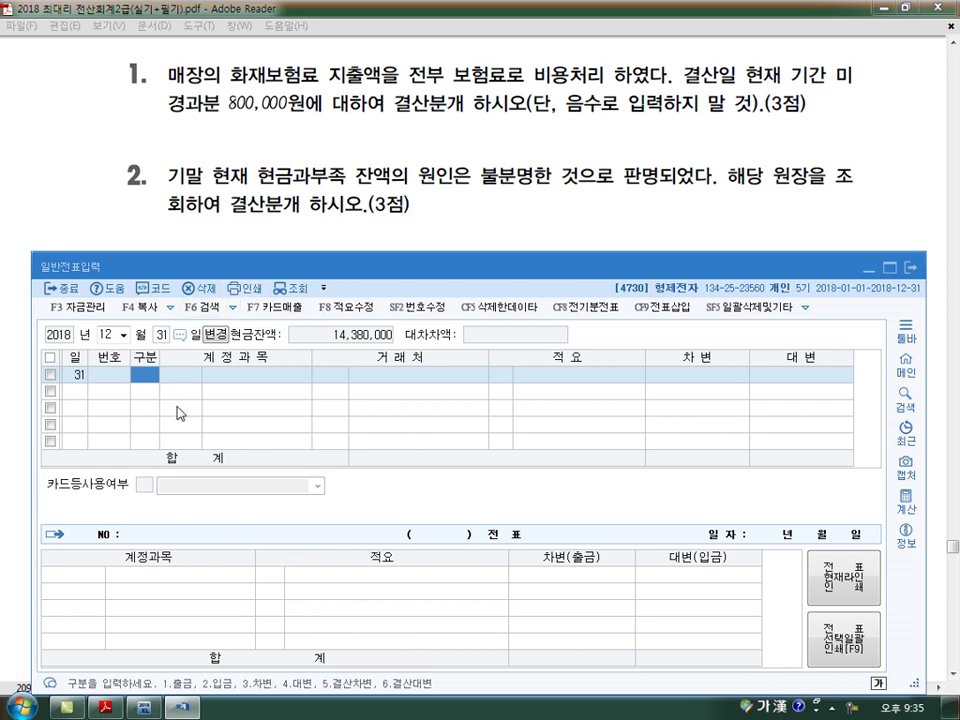
text(4)
key(Return)
text(821)
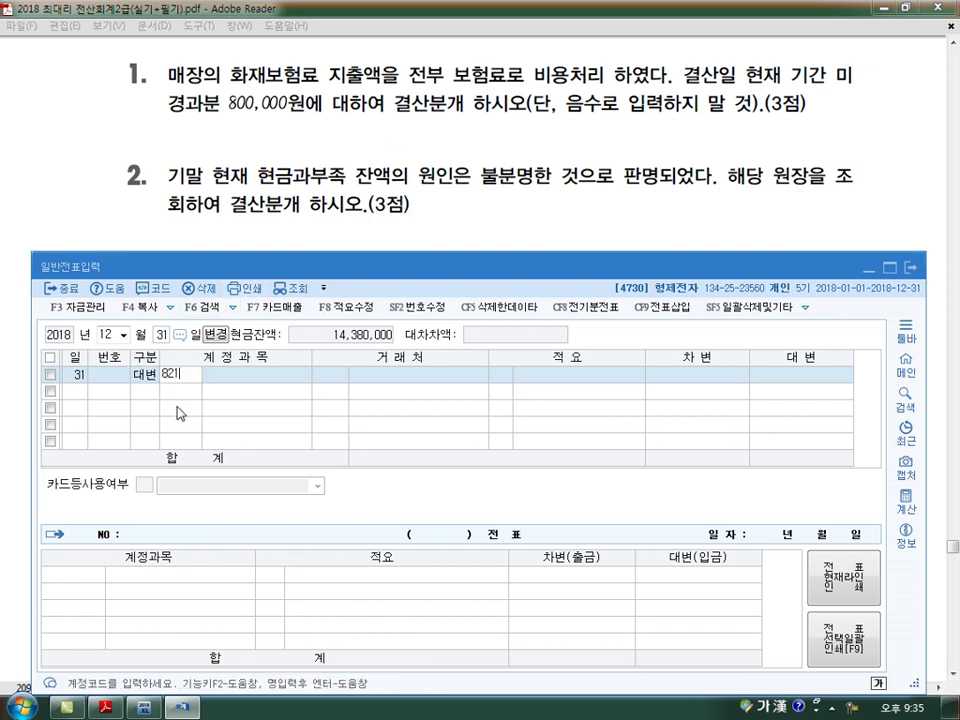
key(Return)
key(Return)
text(8000000)
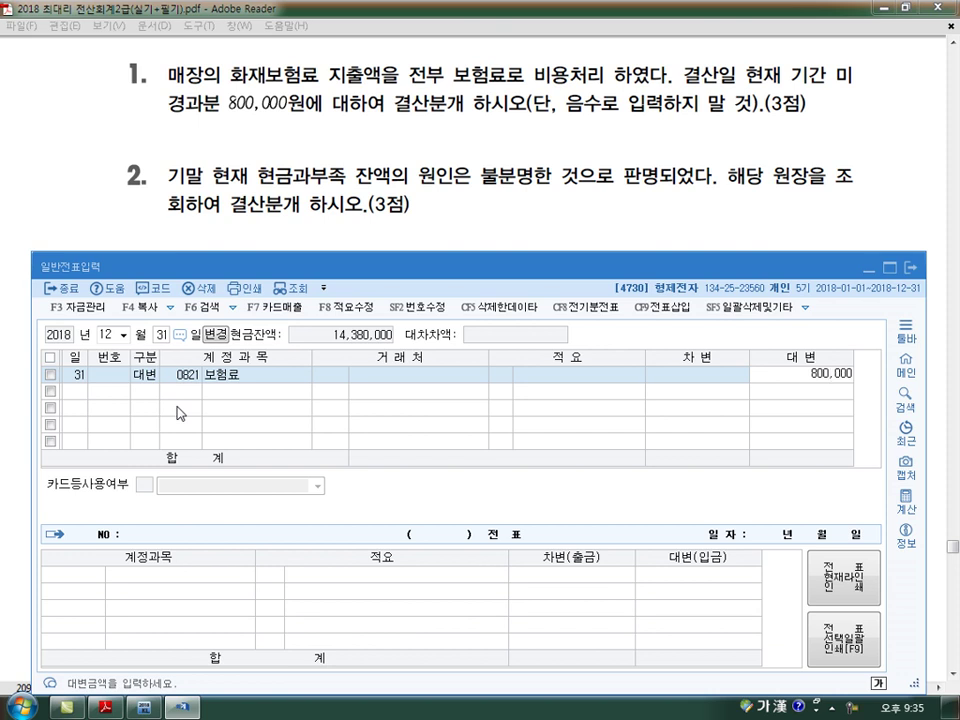
key(Return)
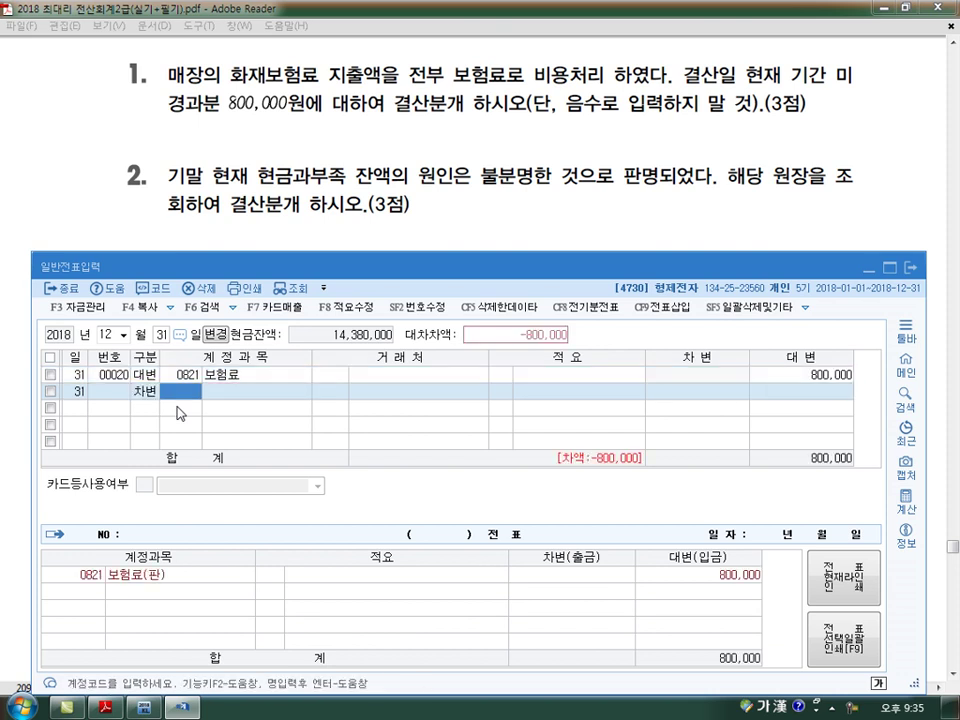
Add the 12/31 debit (차변) line for 선급비용 (0133) with 800,000 and no client.
text(선급비)
key(Return)
key(Down)
key(Up)
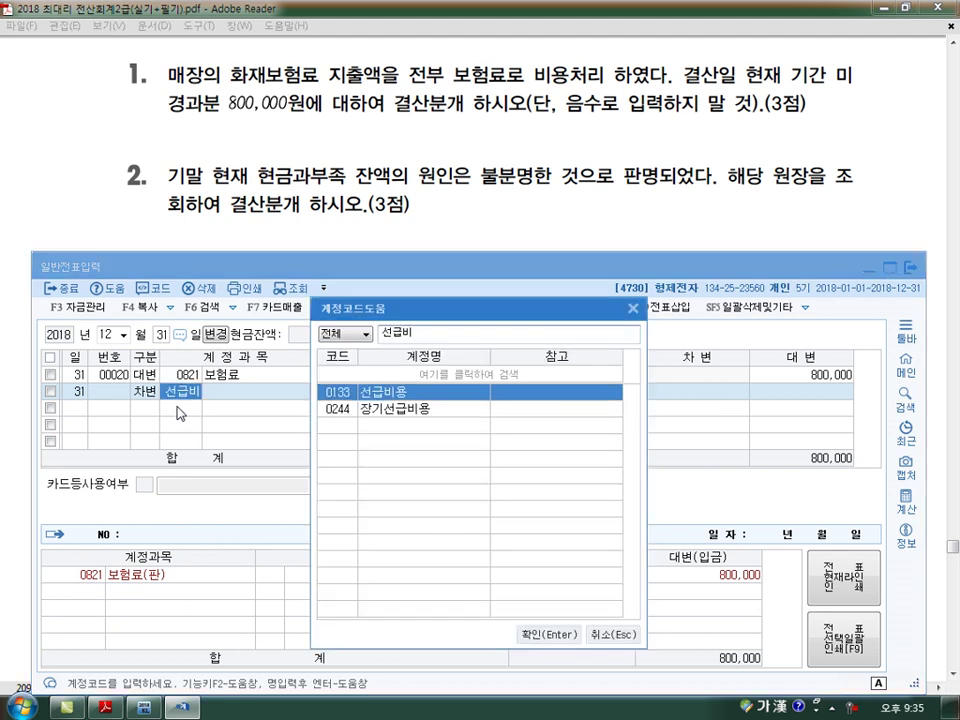
key(Return)
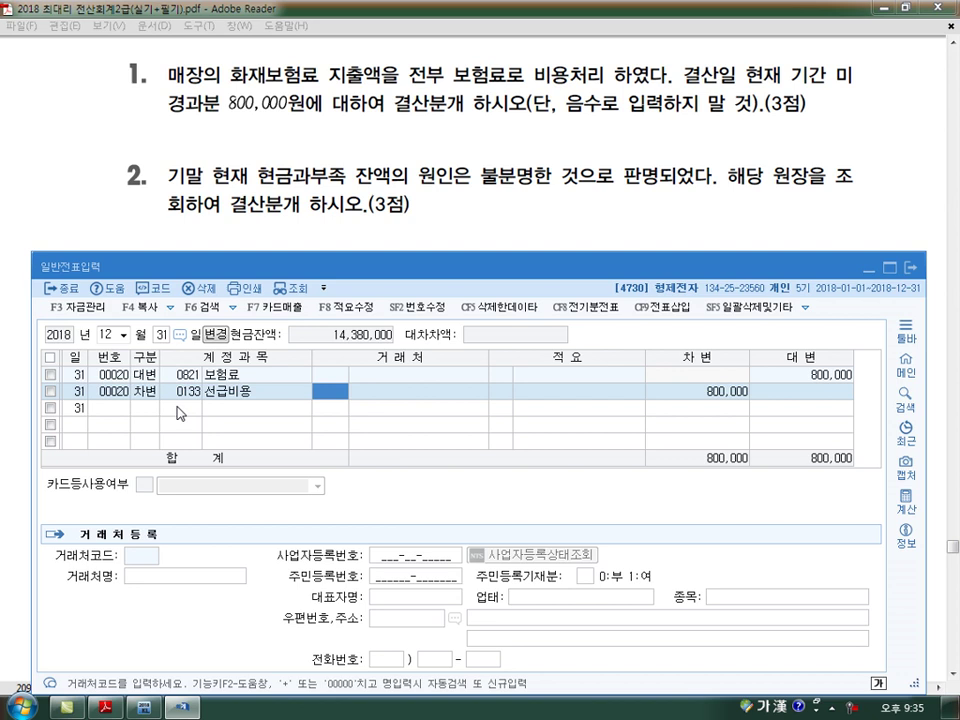
key(Return)
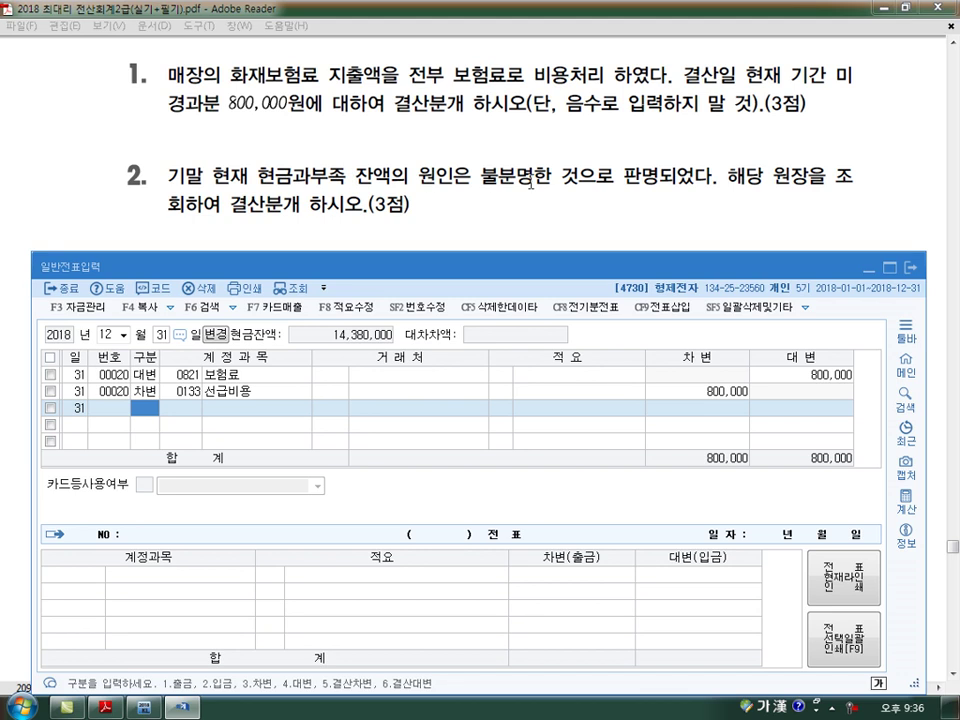
Open the 합계잔액시산표 for 12/31 and look up the balance of 현금과부족.
click(145, 708)
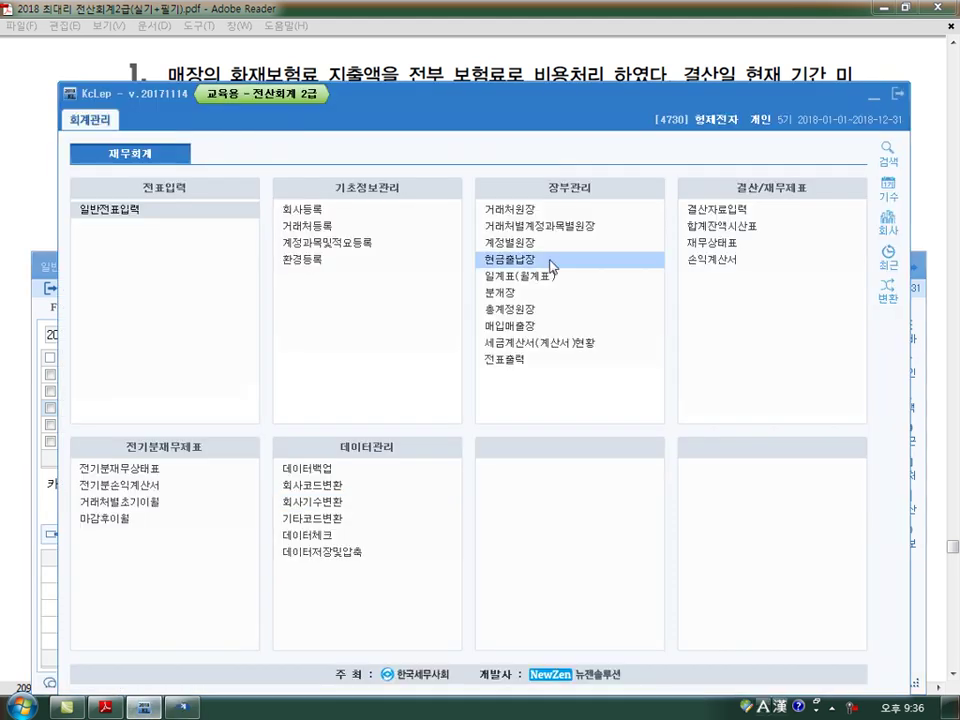
click(725, 232)
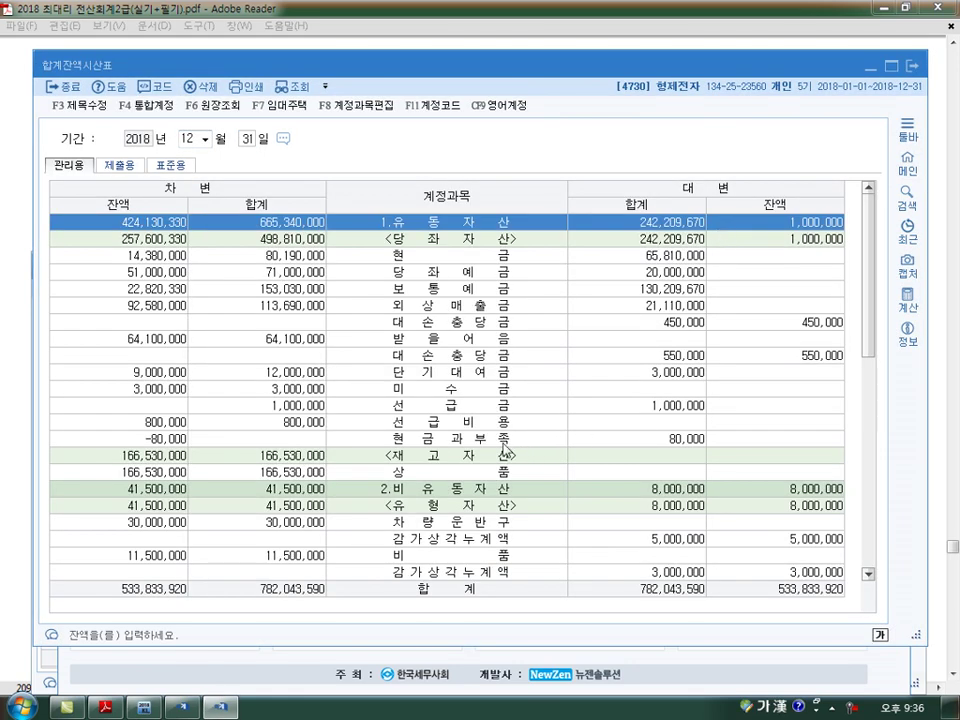
click(430, 439)
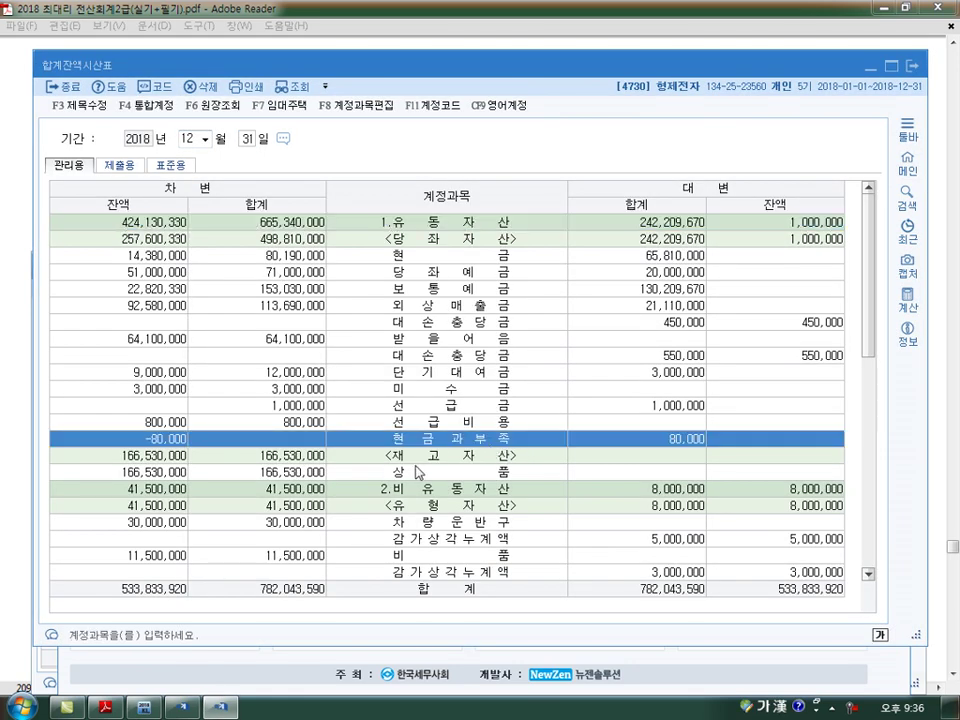
click(150, 440)
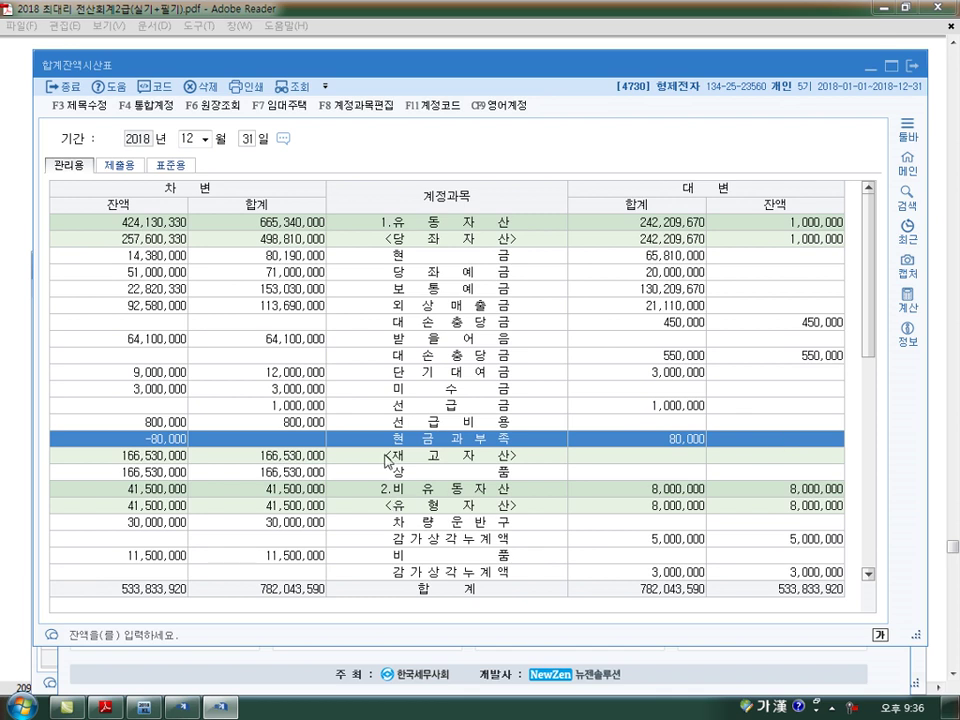
Return to 일반전표입력 and add a 12/31 debit (차변) line for 현금과부족 (0141) with 80,000 and no client.
click(188, 680)
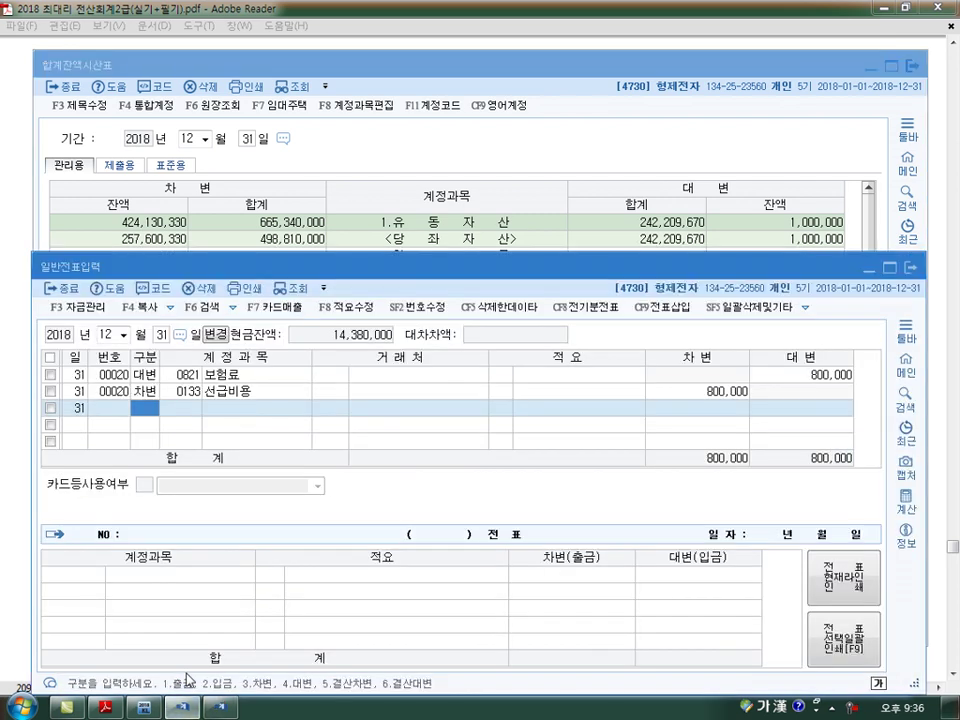
text(3141)
key(Return)
key(Return)
key(Return)
key(Return)
text(800000)
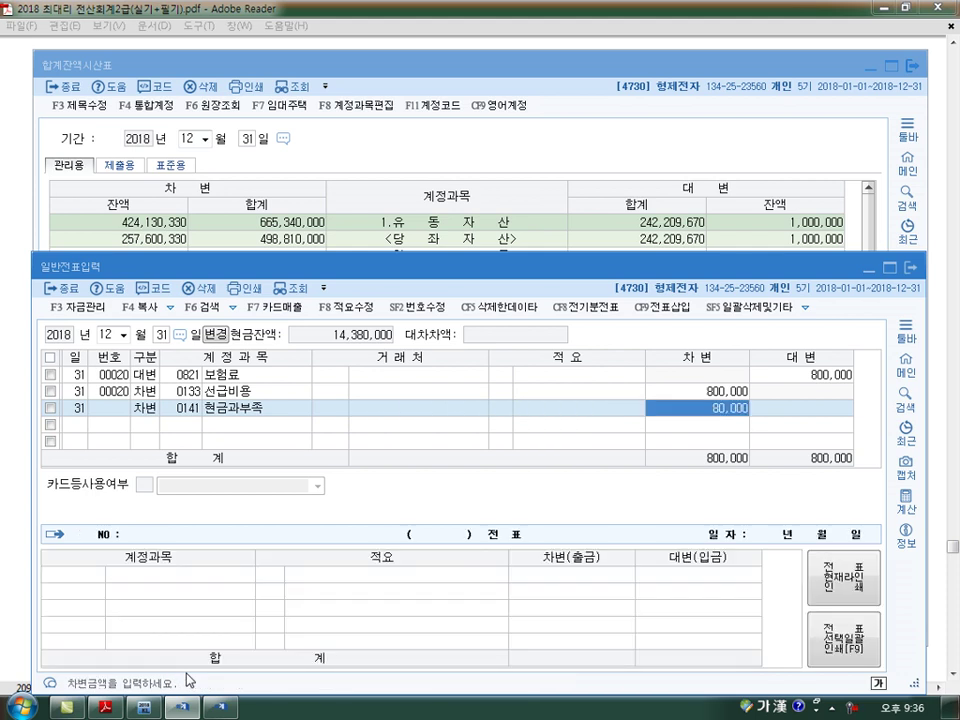
key(Return)
Add the matching 12/31 credit (대변) line for 잡이익 (0930) with 80,000.
text(4)
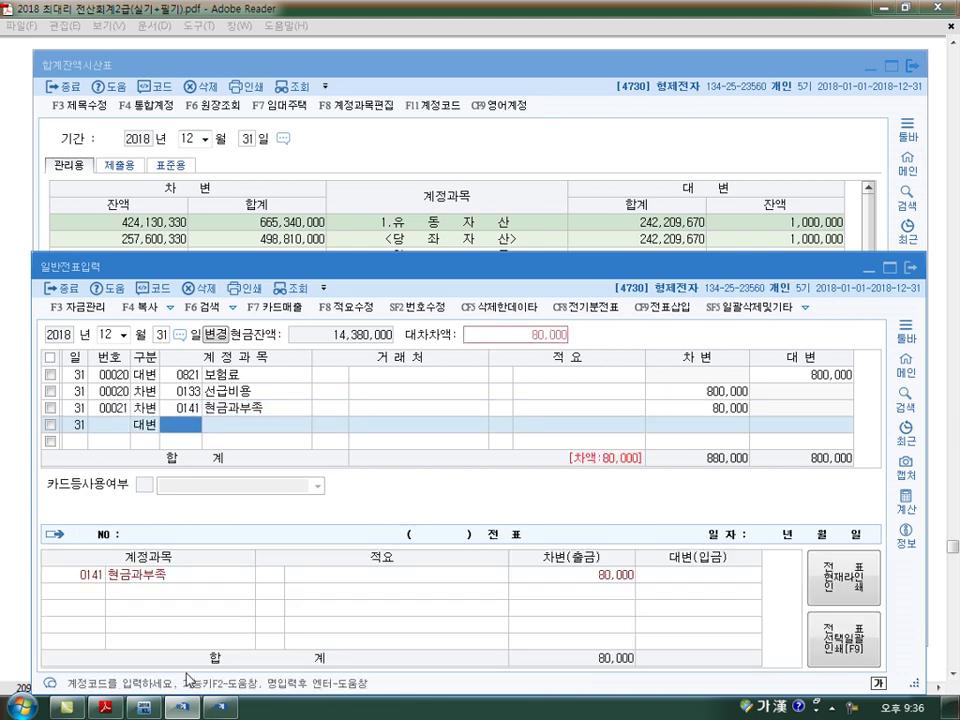
text(930)
key(Return)
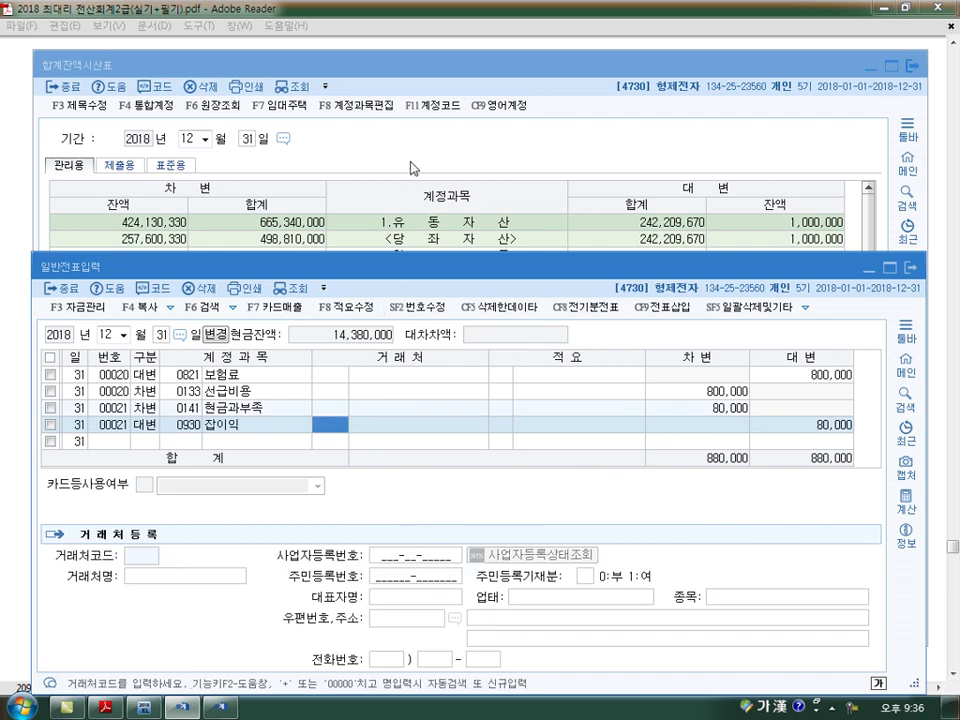
Refresh the 합계잔액시산표 and check the 현금과부족 row.
click(310, 128)
click(299, 91)
click(391, 442)
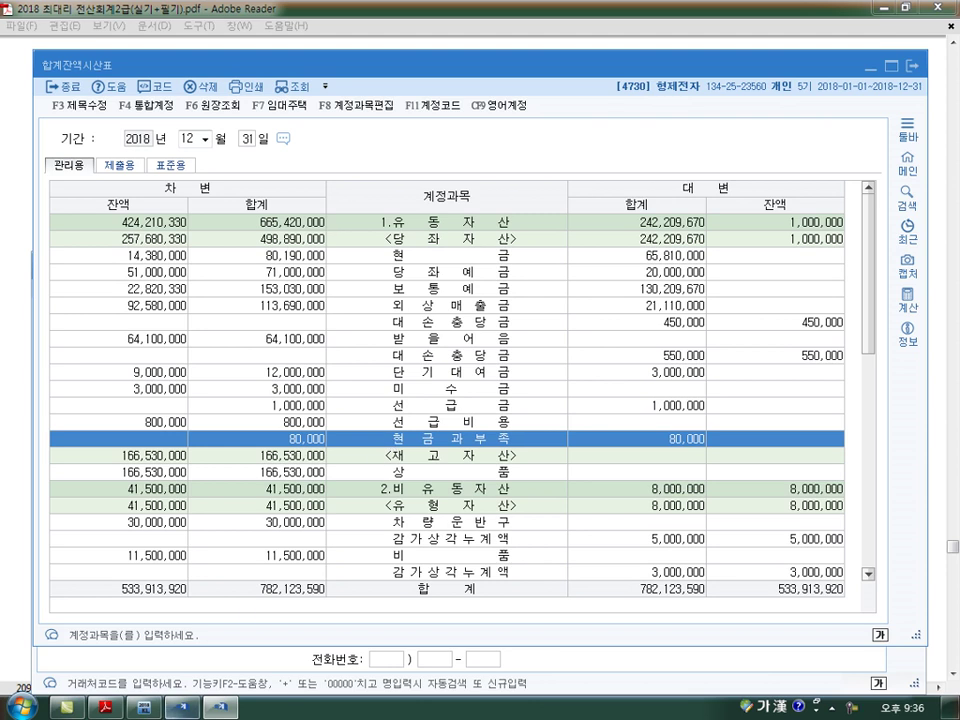
Read closing questions 3 and 4 in the Adobe Reader PDF, and look up 상품, 외상매출금, 받을어음 and their 대손충당금 balances in the 합계잔액시산표.
click(105, 707)
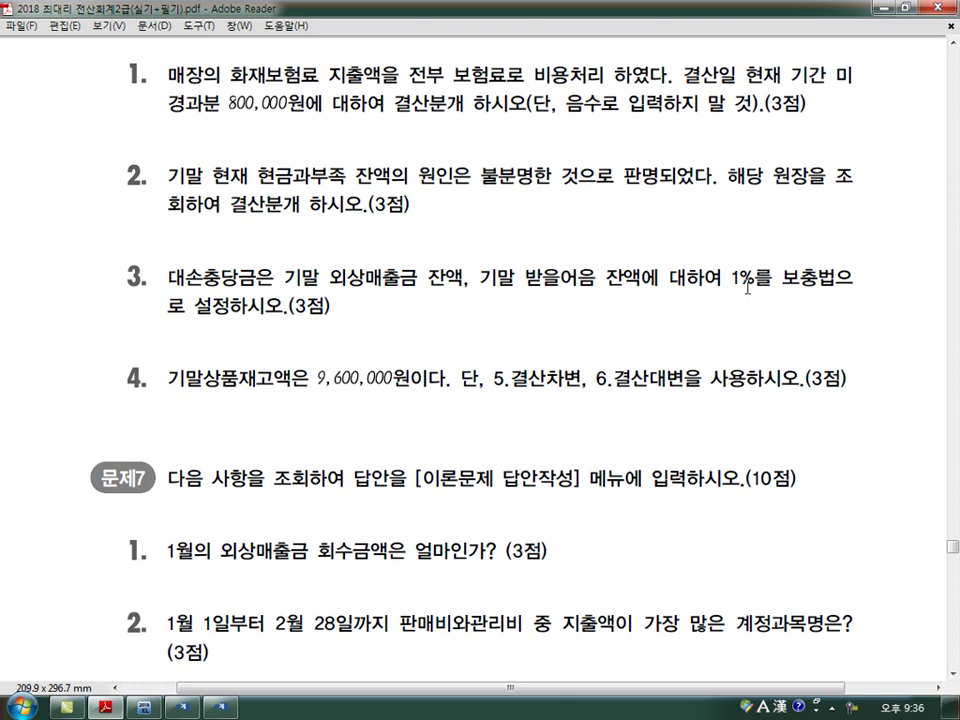
double_click(354, 386)
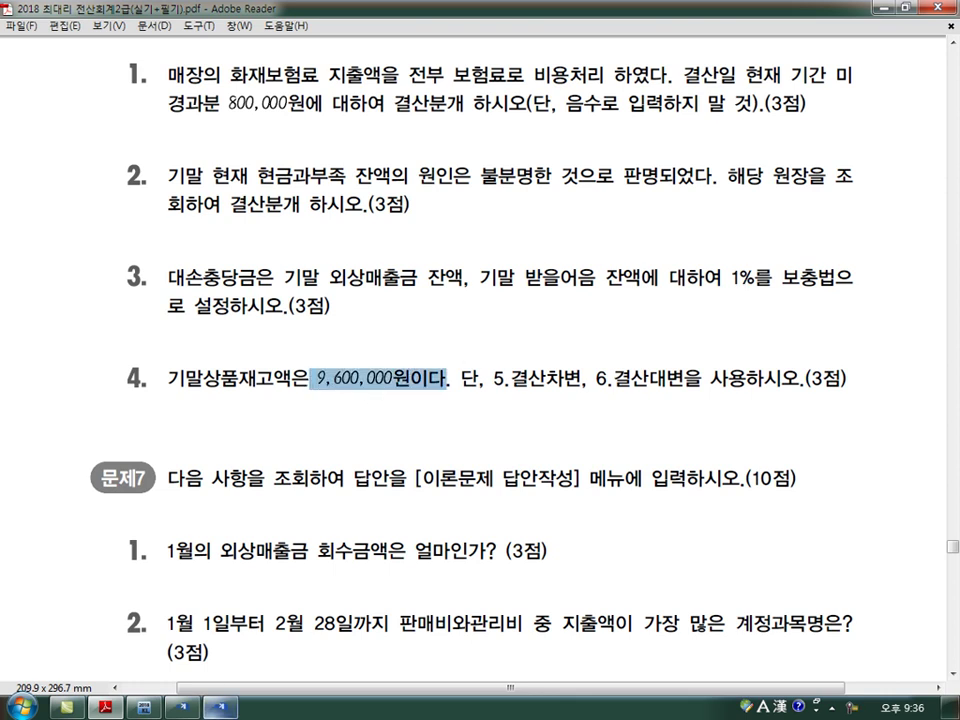
key(alt+Tab)
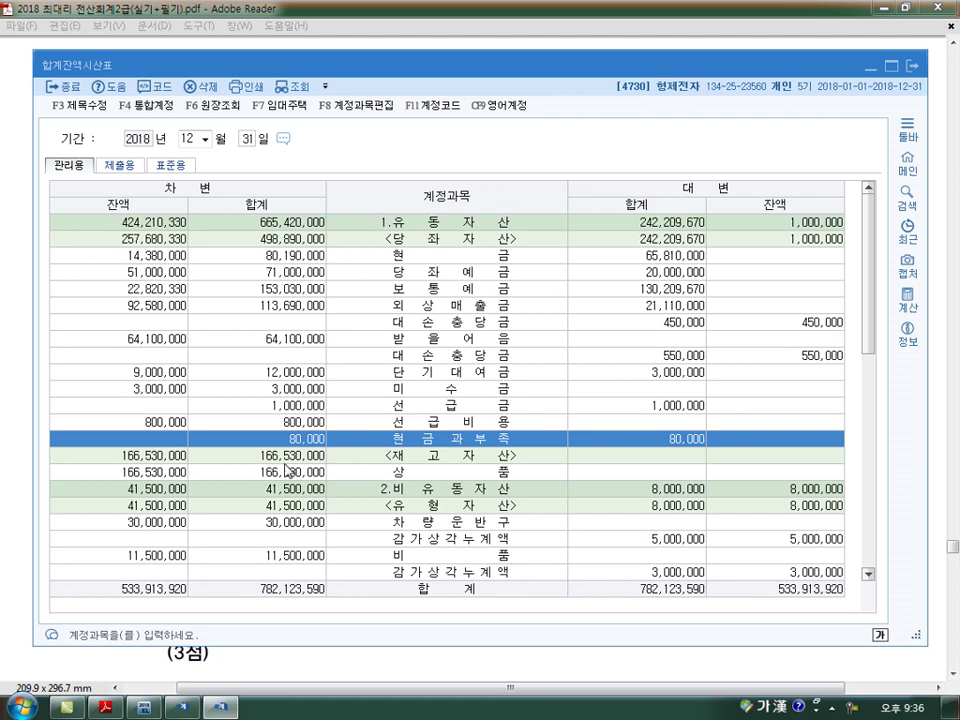
click(152, 475)
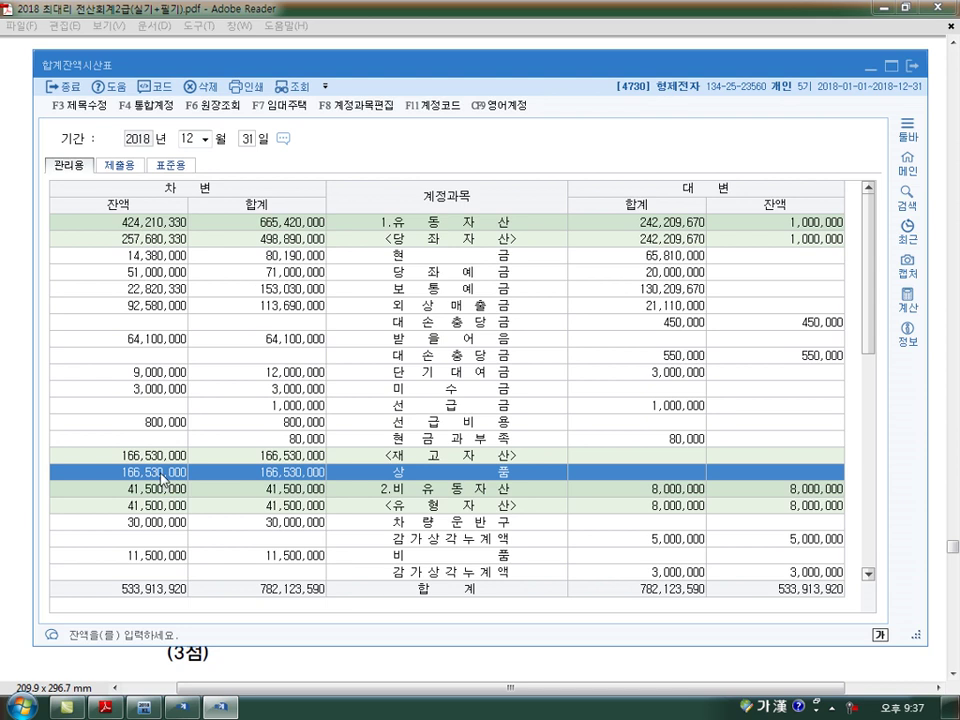
click(145, 310)
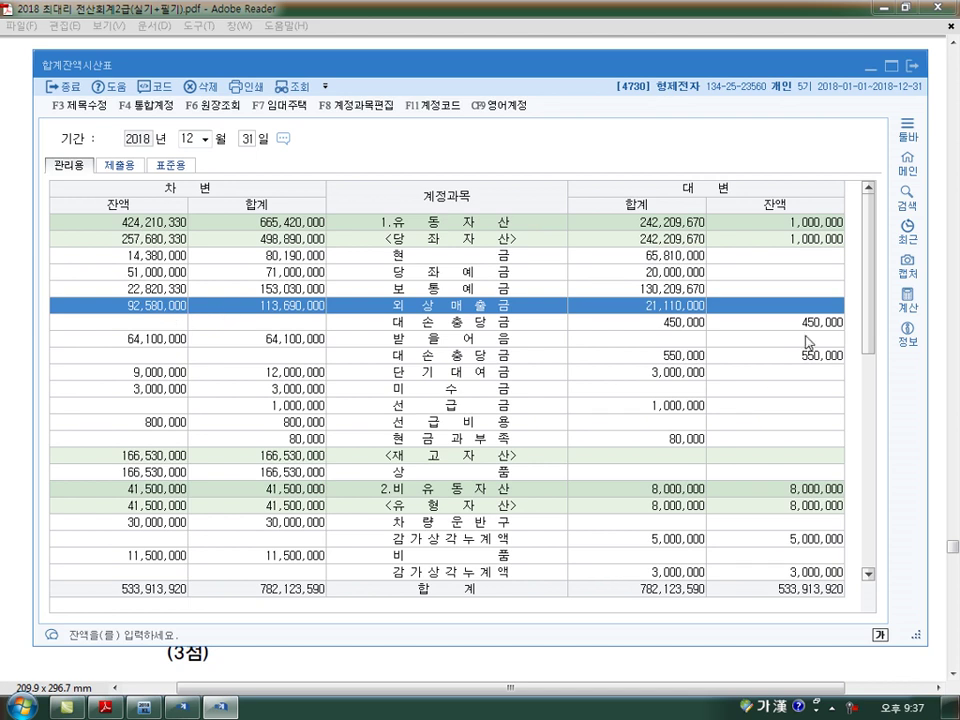
click(816, 325)
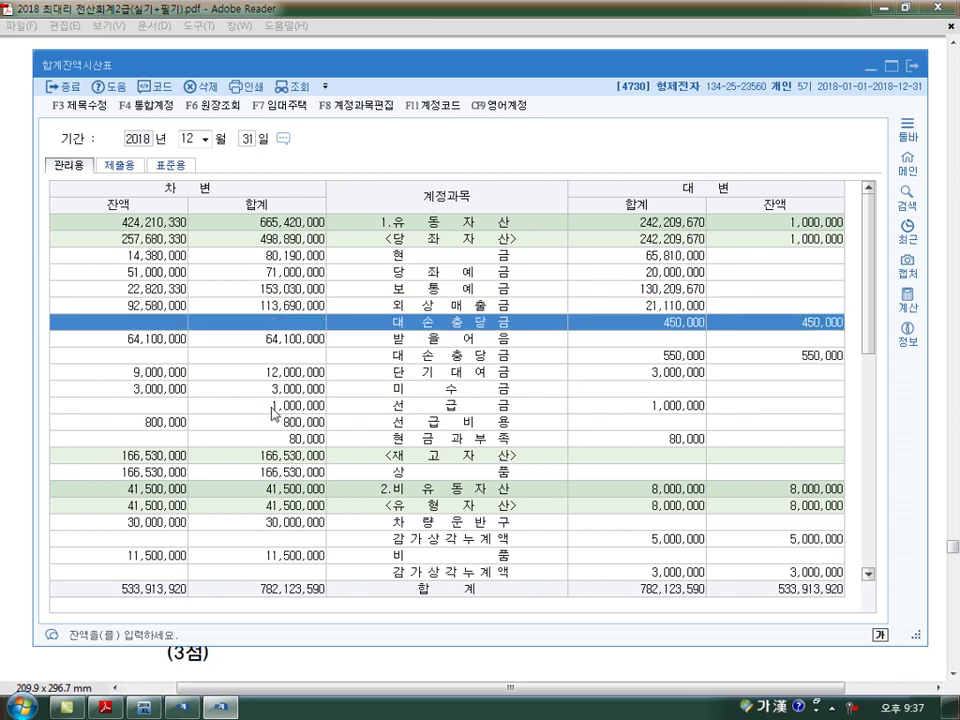
click(148, 342)
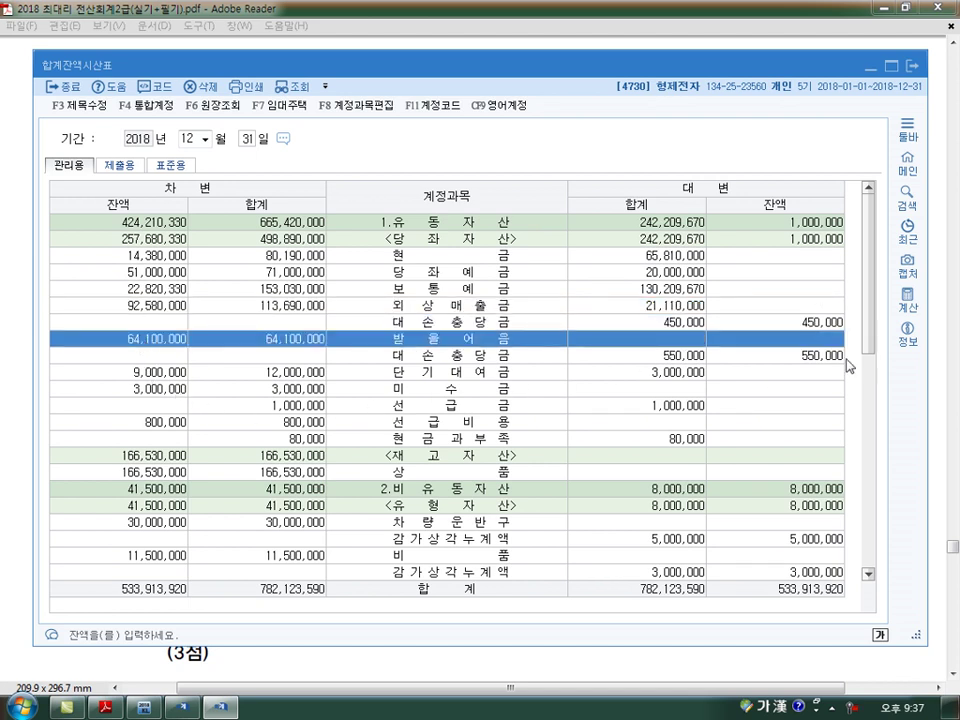
click(816, 360)
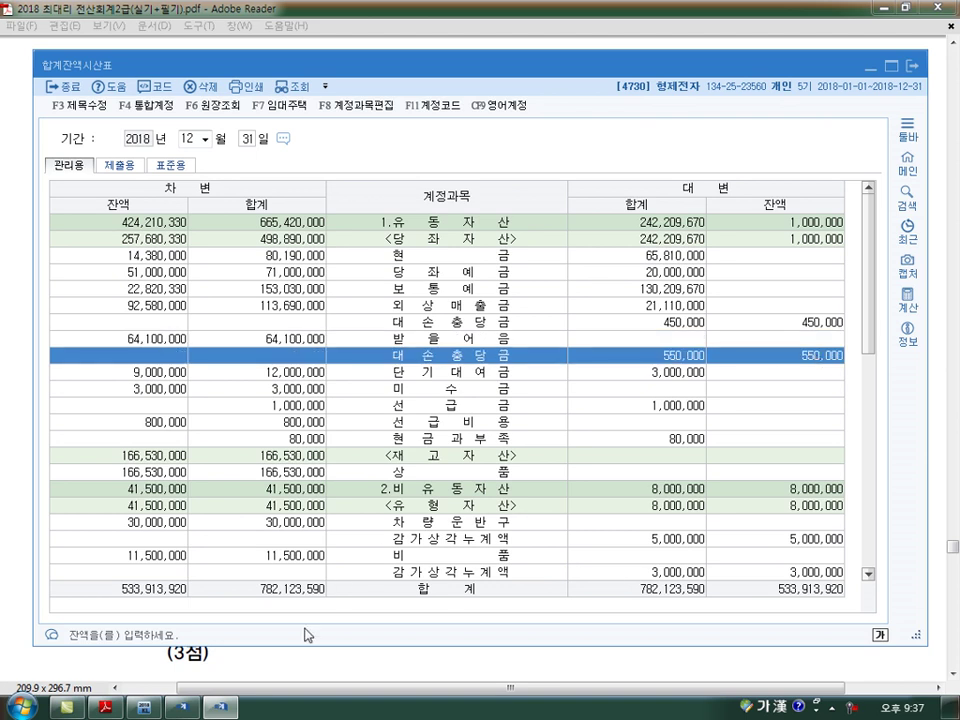
Return to 일반전표입력 and start a new 12/31 credit (대변) line below the 잡이익 line.
click(184, 708)
key(Return)
key(Return)
key(Return)
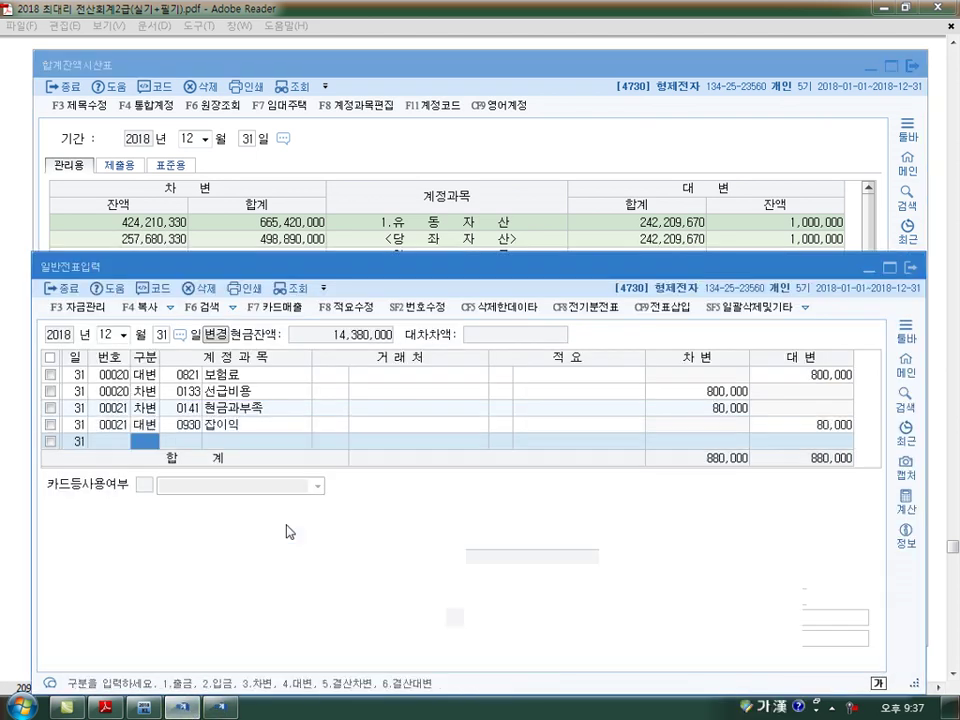
text(4)
key(Return)
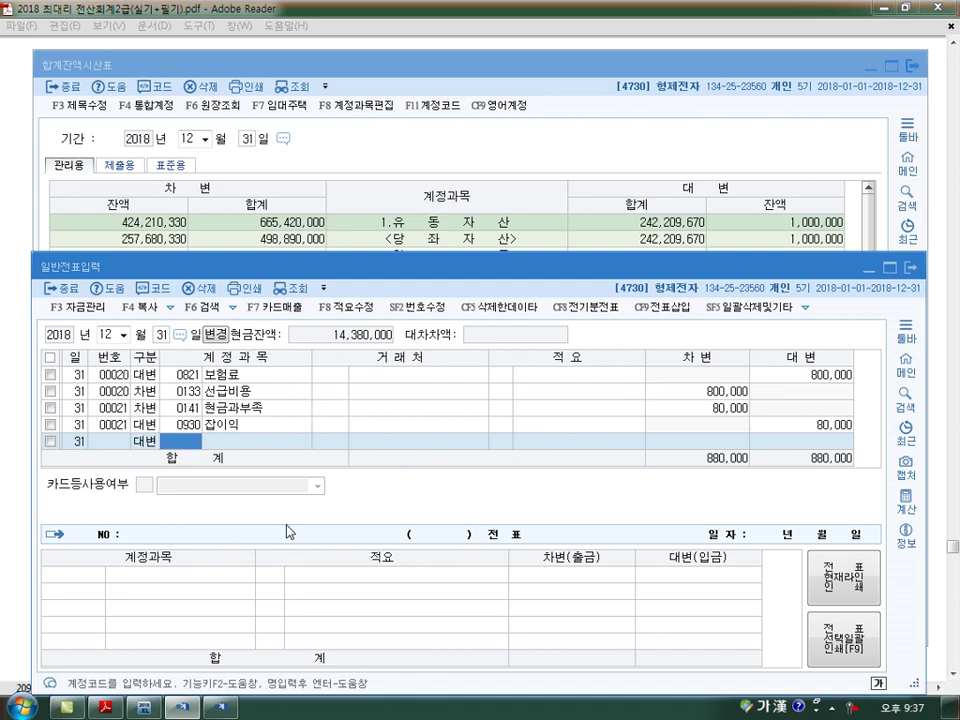
text(108)
key(Return)
key(Return)
key(Return)
key(Left)
key(Left)
key(Left)
Fill the new 12/31 credit line with account 대손충당금 (0109), no client and an amount of 475,800.
text(109)
key(Return)
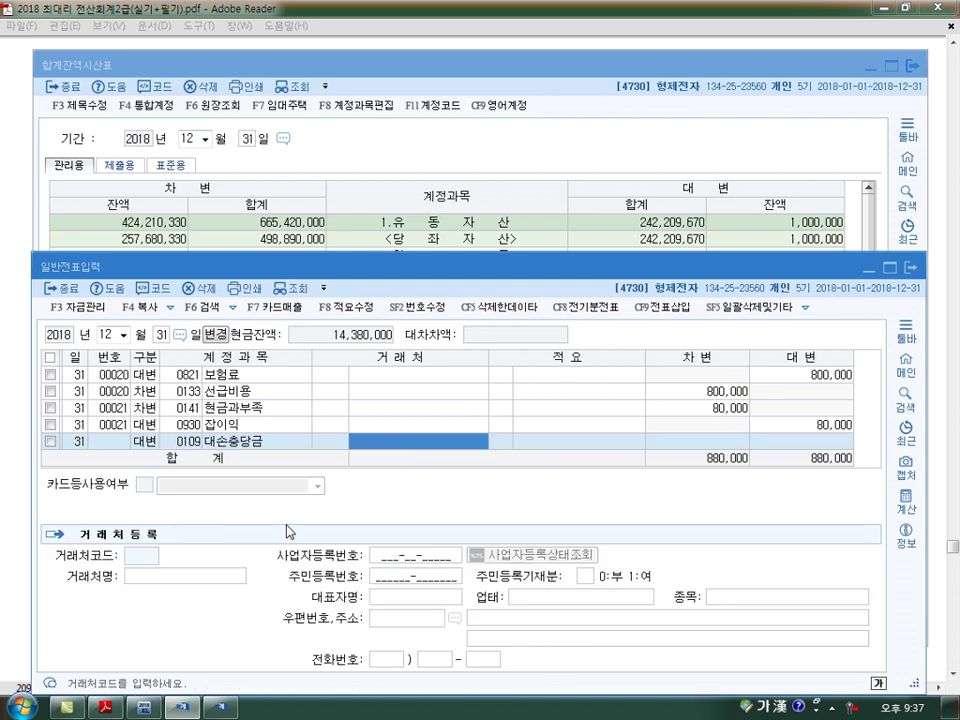
key(Return)
key(Return)
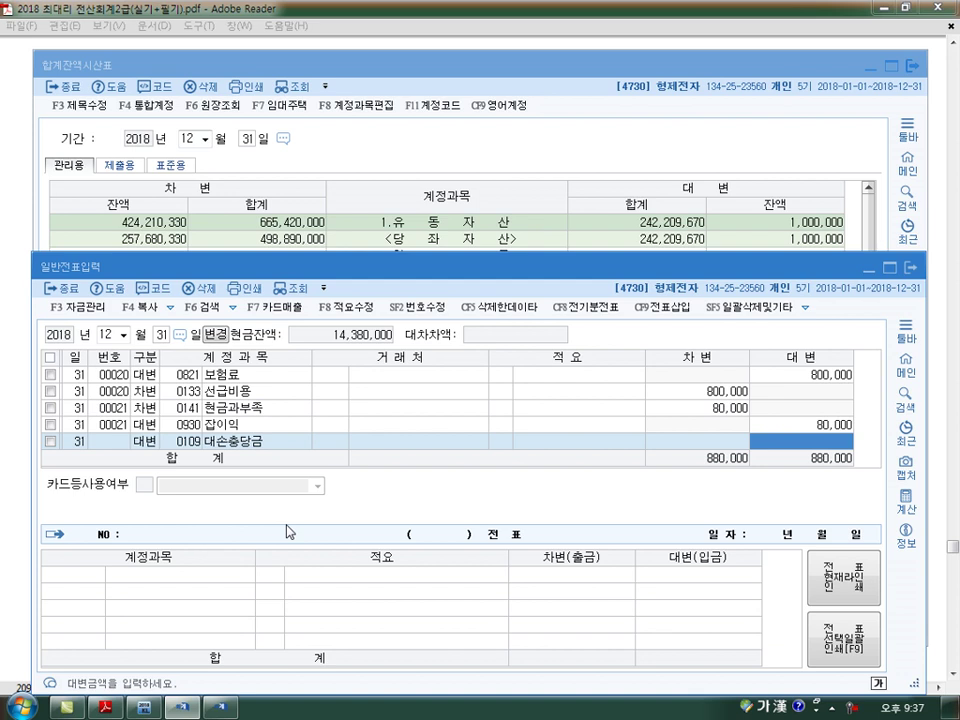
text(475800)
key(Return)
Add a second 12/31 credit (대변) line for 대손충당금 (0111) with 91,000 and no client.
text(111)
key(Return)
key(Return)
key(Return)
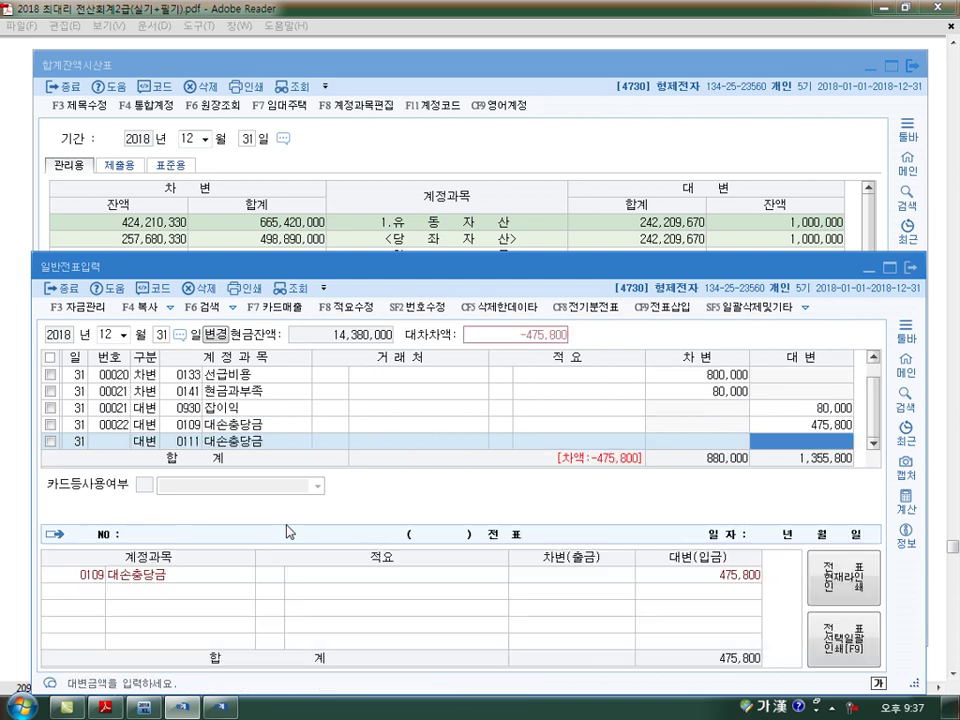
text(910000)
key(Return)
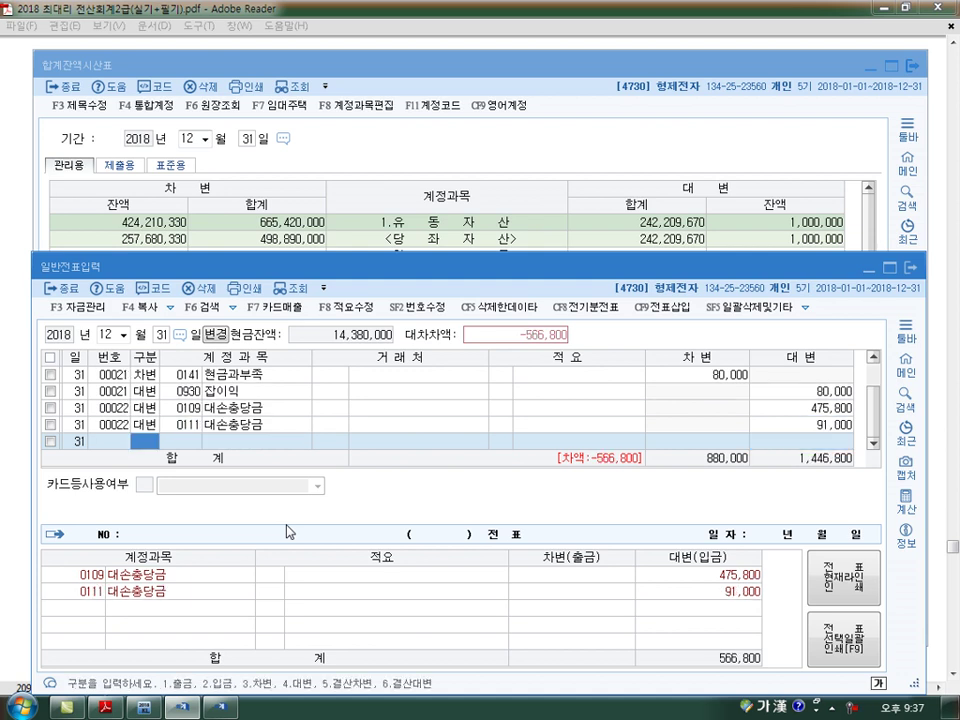
Add the 12/31 debit (차변) line for 대손상각비 (0835) with 566,800 and no client.
text(3835)
key(Return)
key(Return)
key(Return)
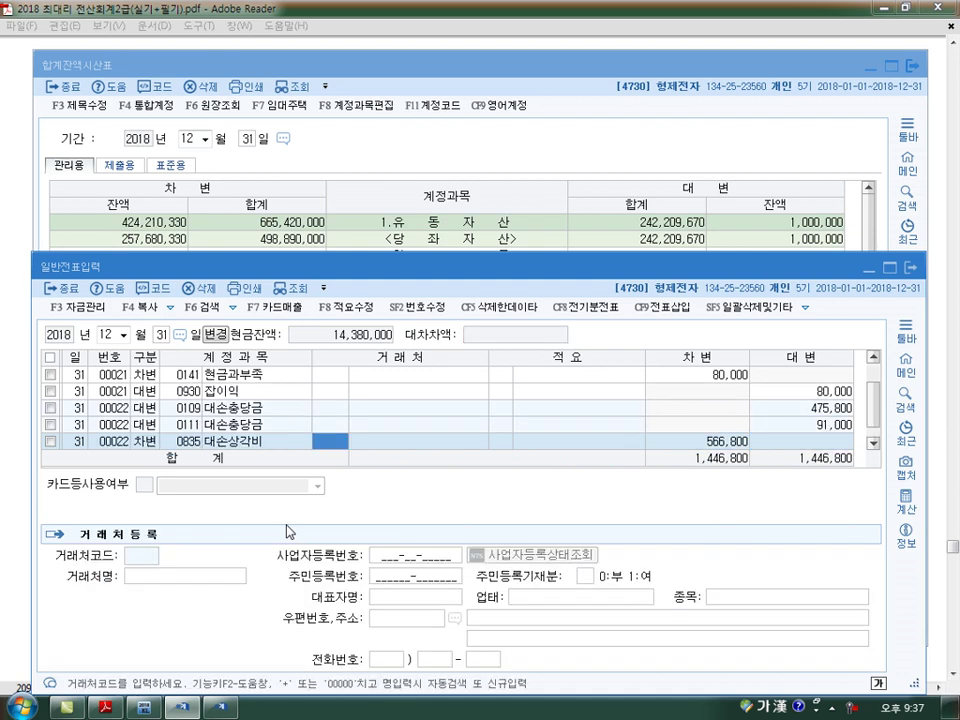
key(Return)
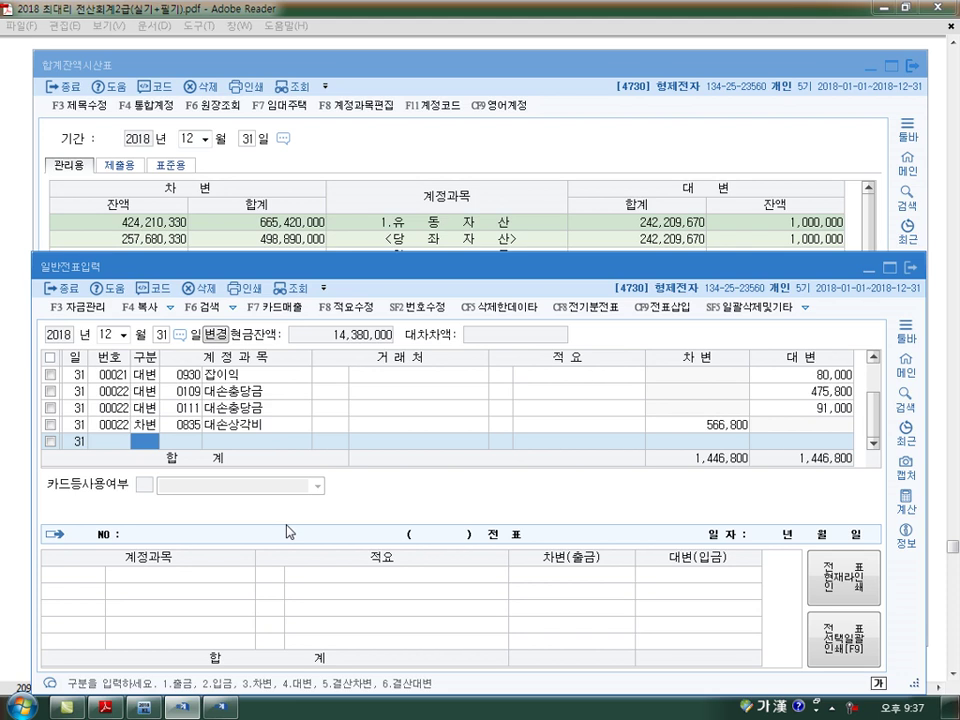
Enter the 12/31 cost-of-sales closing entry of 156,930,000 with 결산대변 상품 (0146) and 결산차변 상품매출원가 (0451).
text(6146)
key(Return)
key(Return)
key(Return)
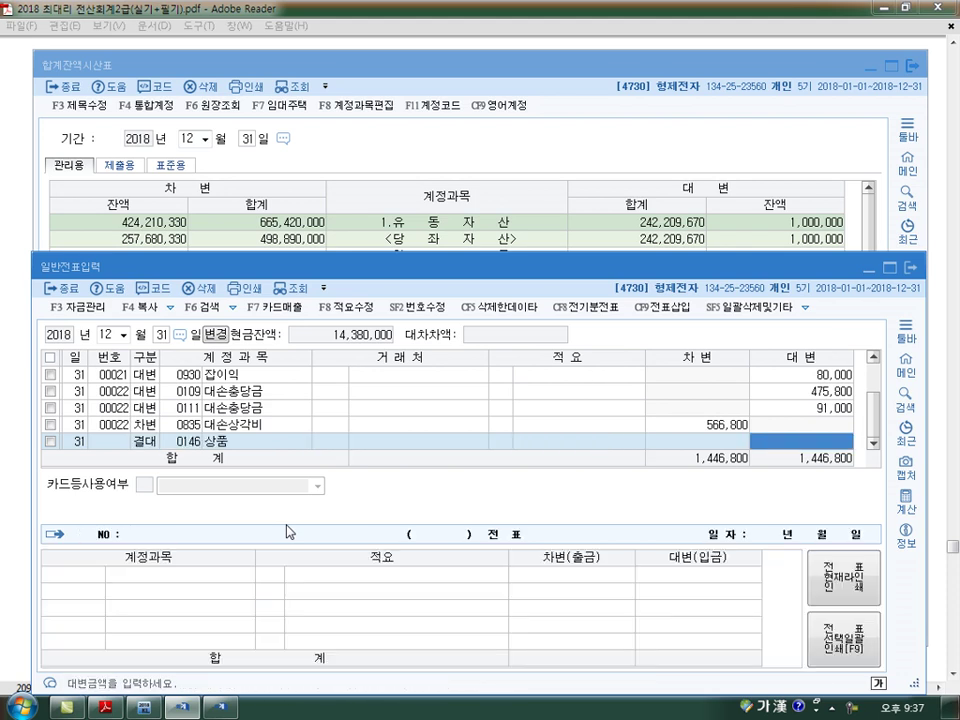
text(156930000)
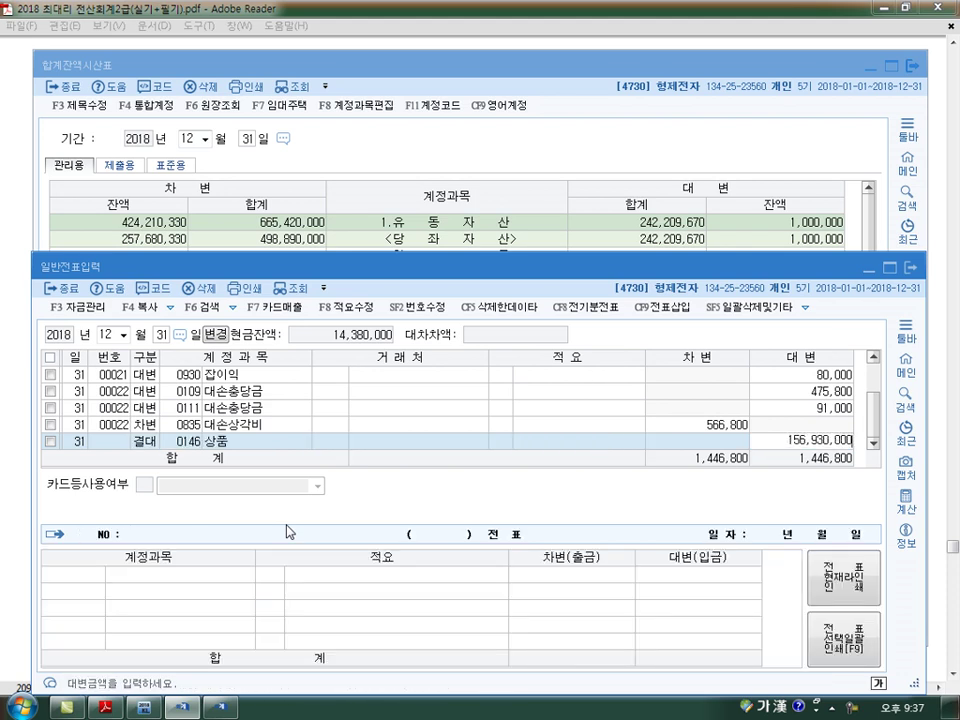
key(Return)
text(5451)
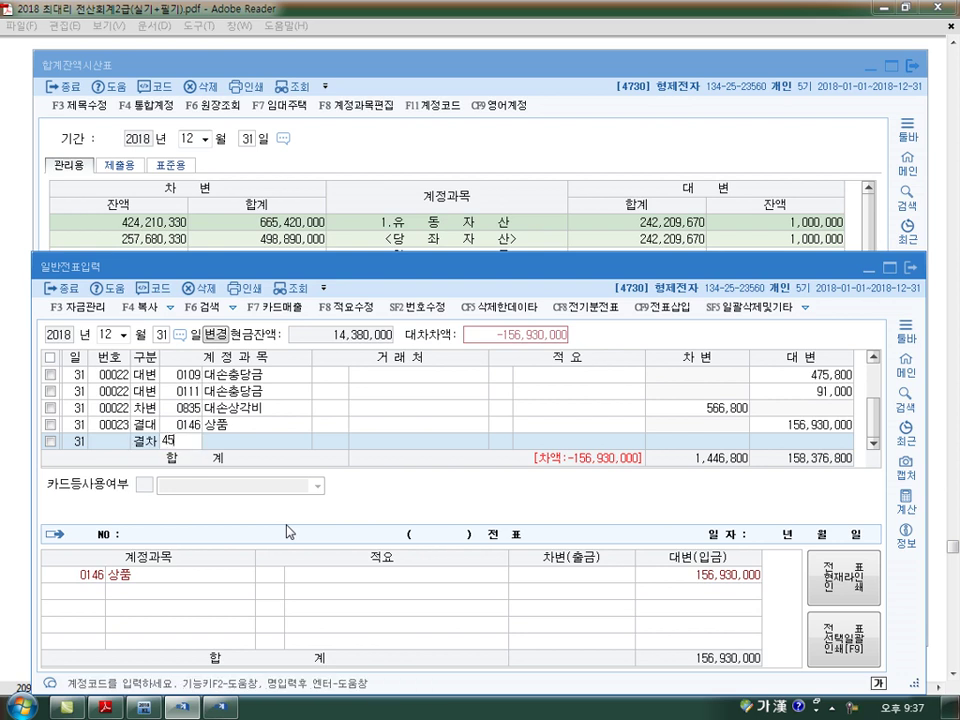
key(Return)
Refresh the 합계잔액시산표 and check the 외상매출금, 받을어음, both 대손충당금 and 상품 balances.
click(579, 167)
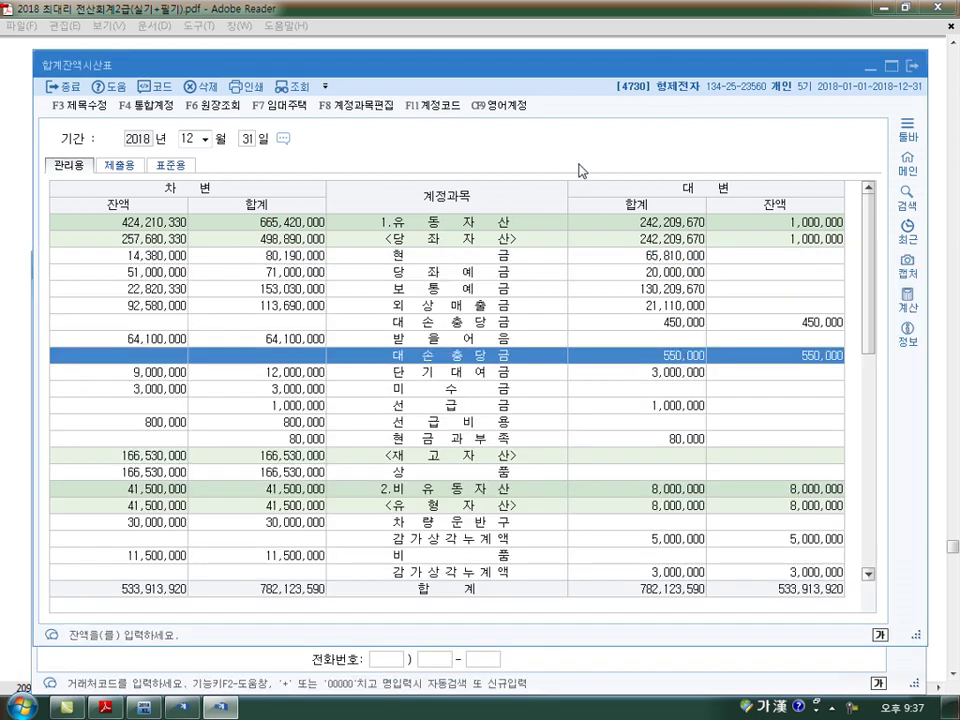
click(293, 86)
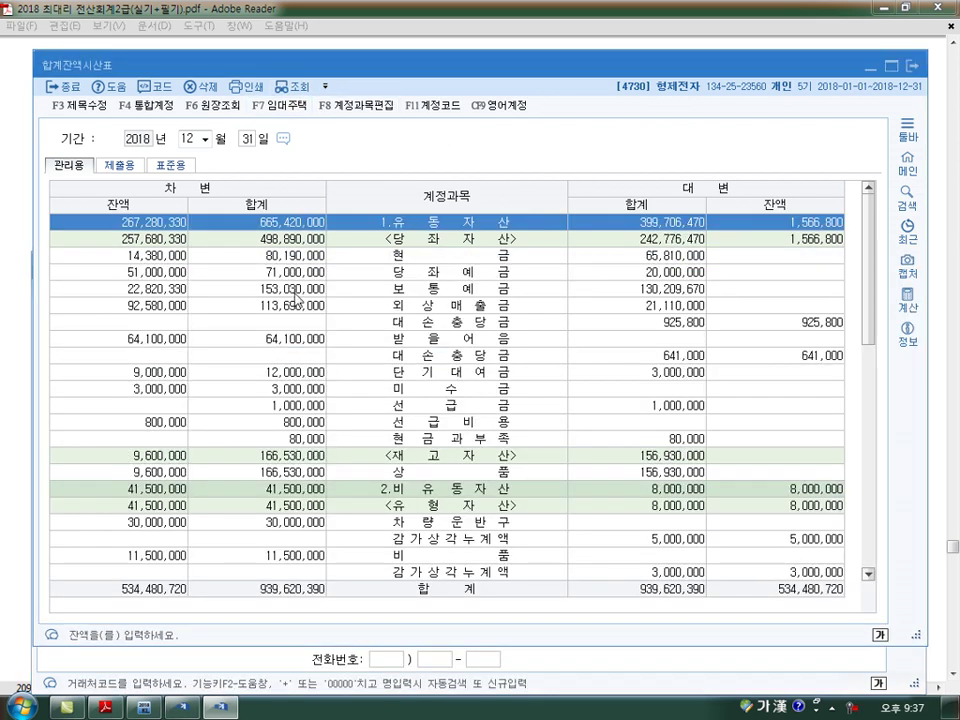
click(151, 310)
click(792, 326)
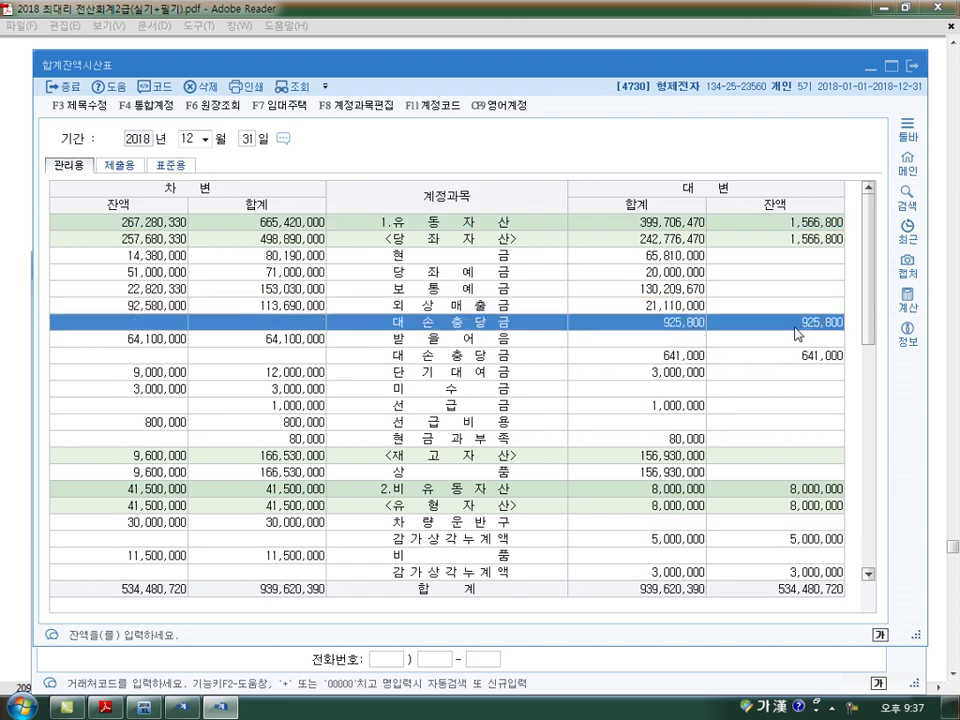
click(106, 346)
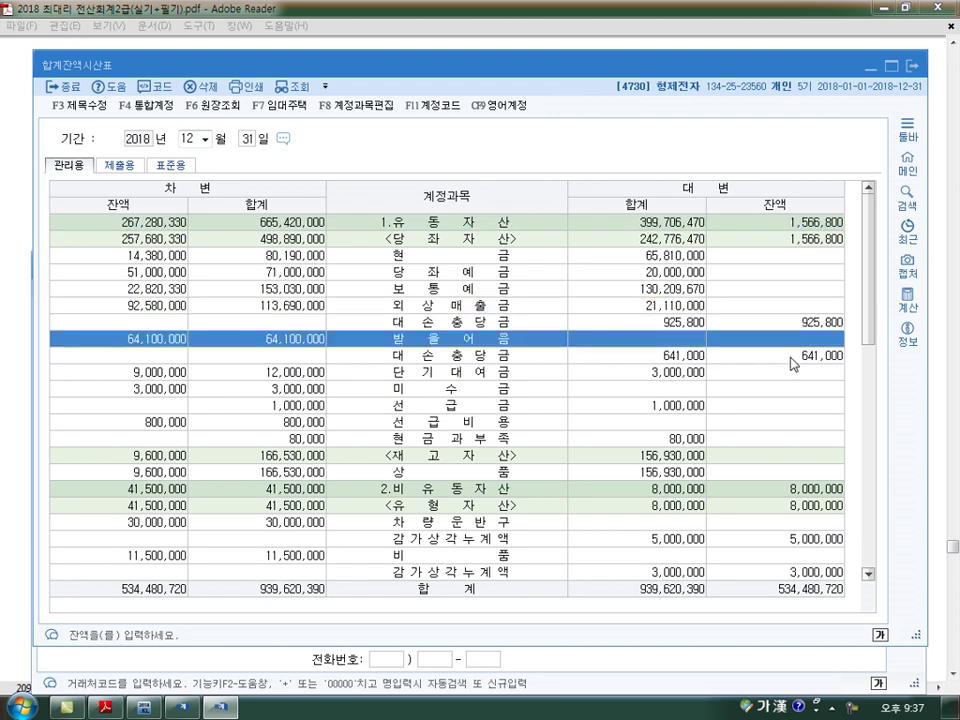
click(792, 358)
click(157, 474)
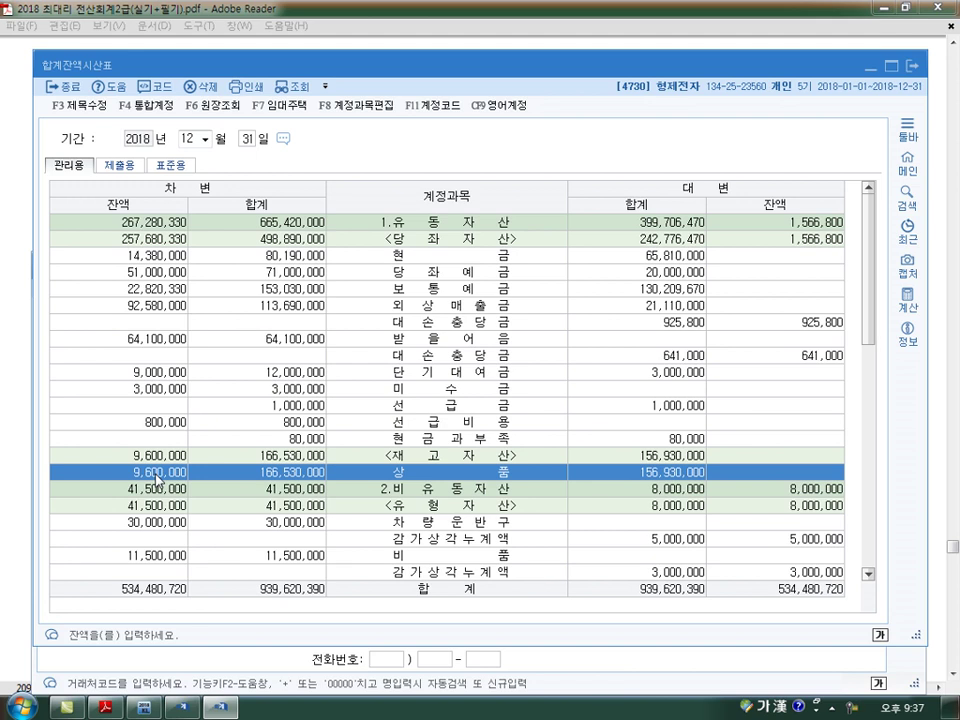
Close the 합계잔액시산표 and 일반전표입력 windows, and read question 1 of 문제7 in the Adobe Reader PDF.
click(912, 66)
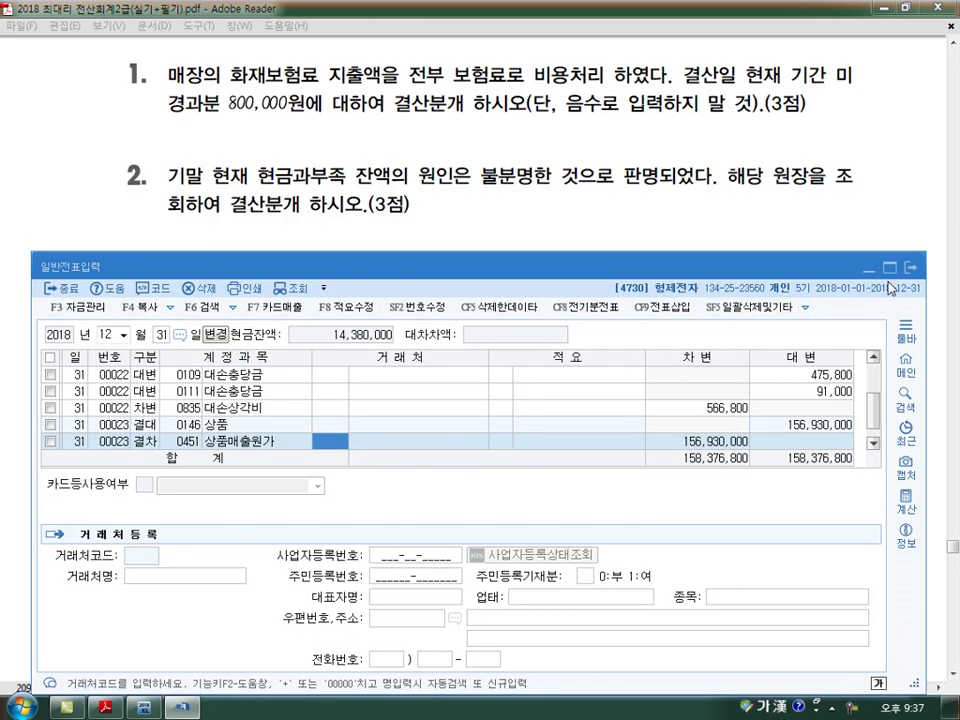
click(910, 268)
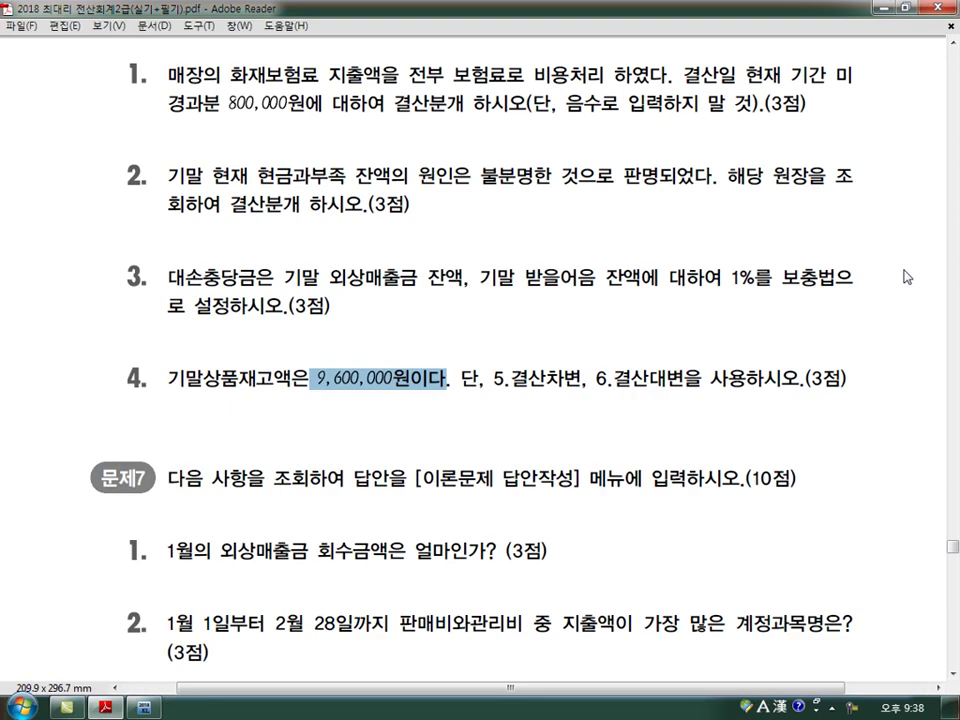
scroll(907, 277, down, 3)
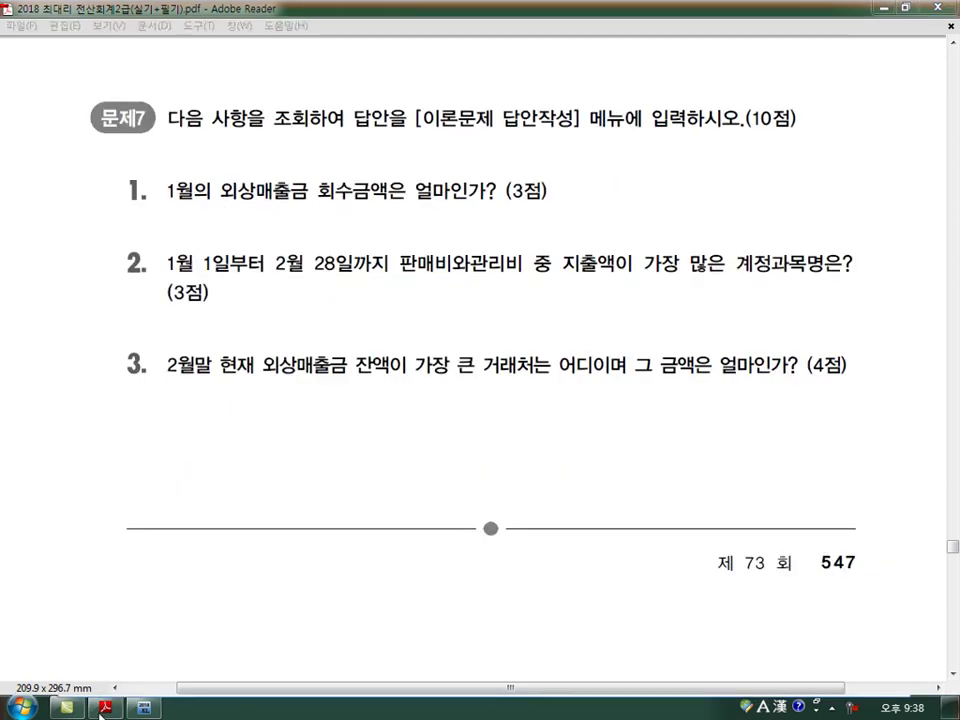
drag(221, 191, 306, 194)
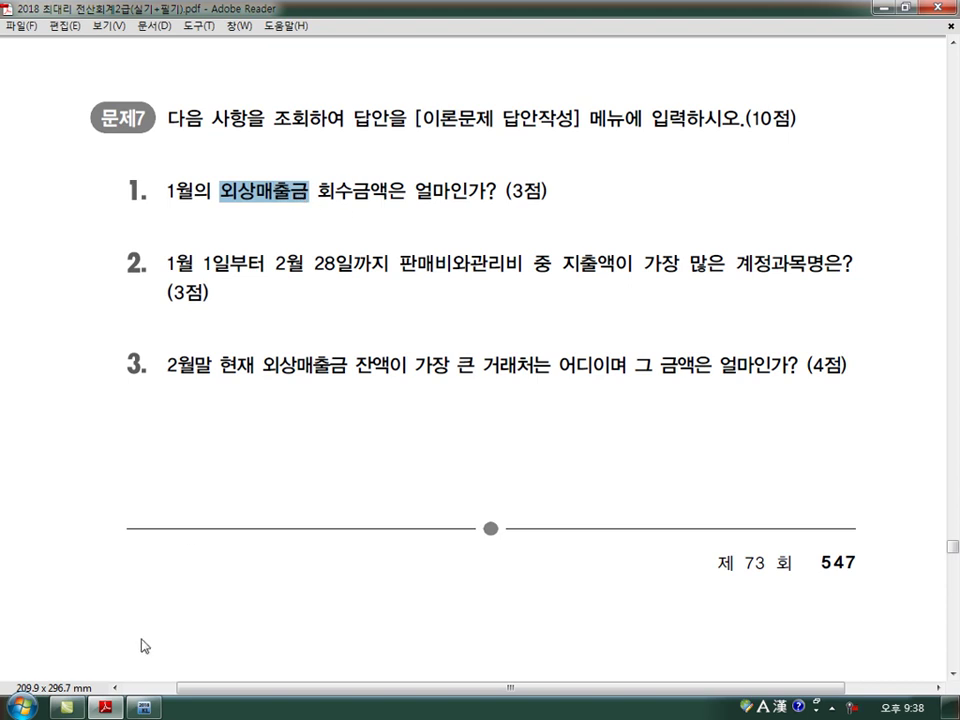
Switch to KcLep and open the 계정별원장 for the period 2018-01-01 to 2018-01-31.
click(144, 707)
click(505, 242)
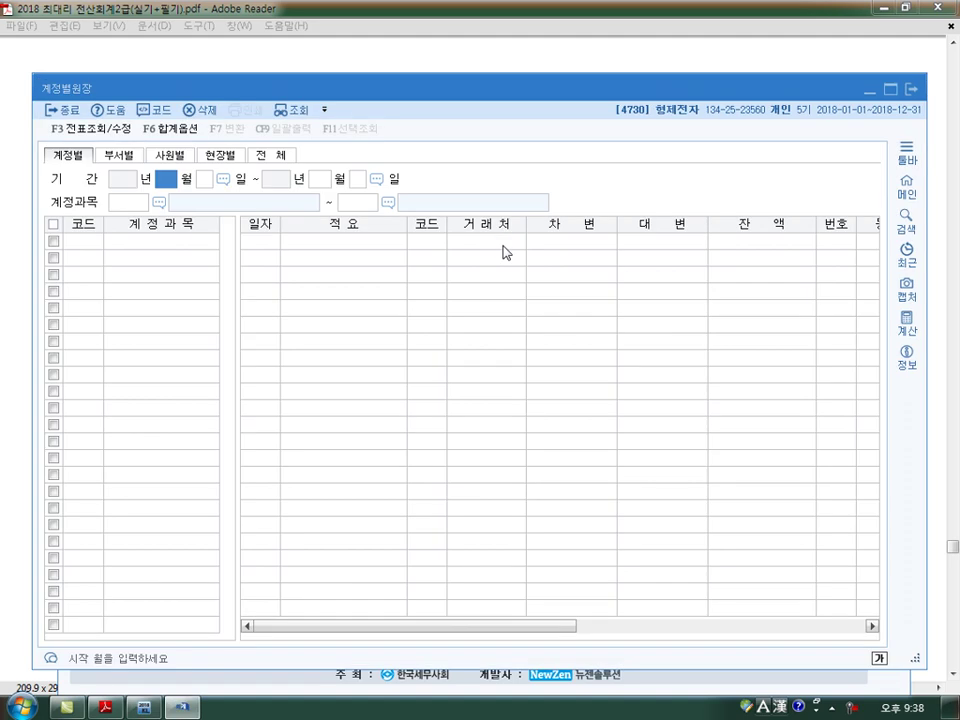
key(Return)
key(Return)
key(Return)
key(Return)
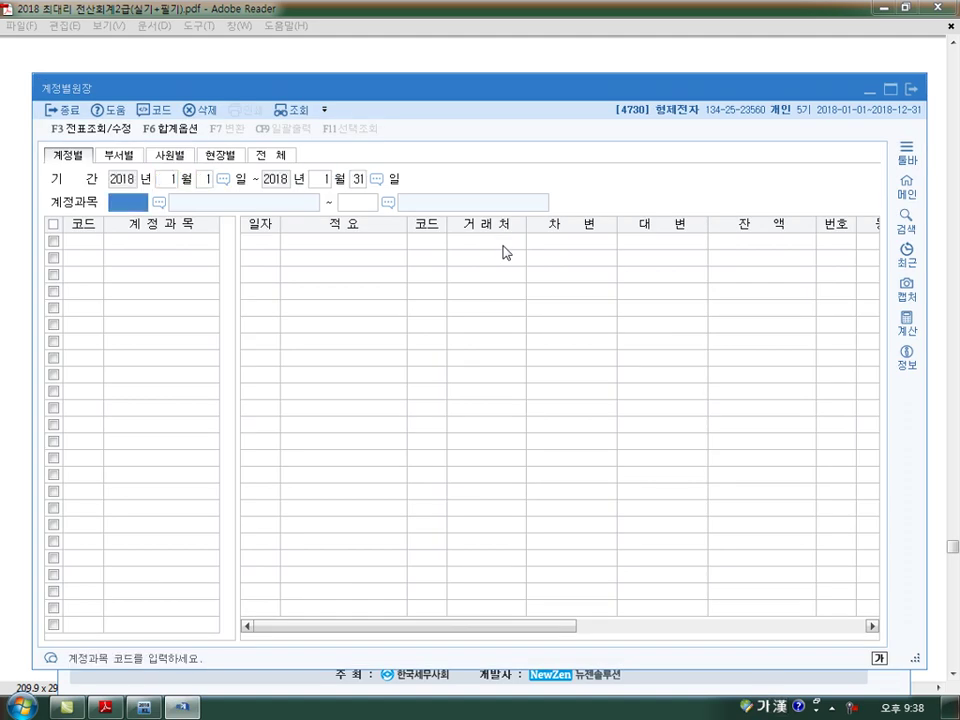
Query the 계정별원장 for 외상매출금 (0108), check the January collection on the credit (대변) side, and close the ledger.
text(0108)
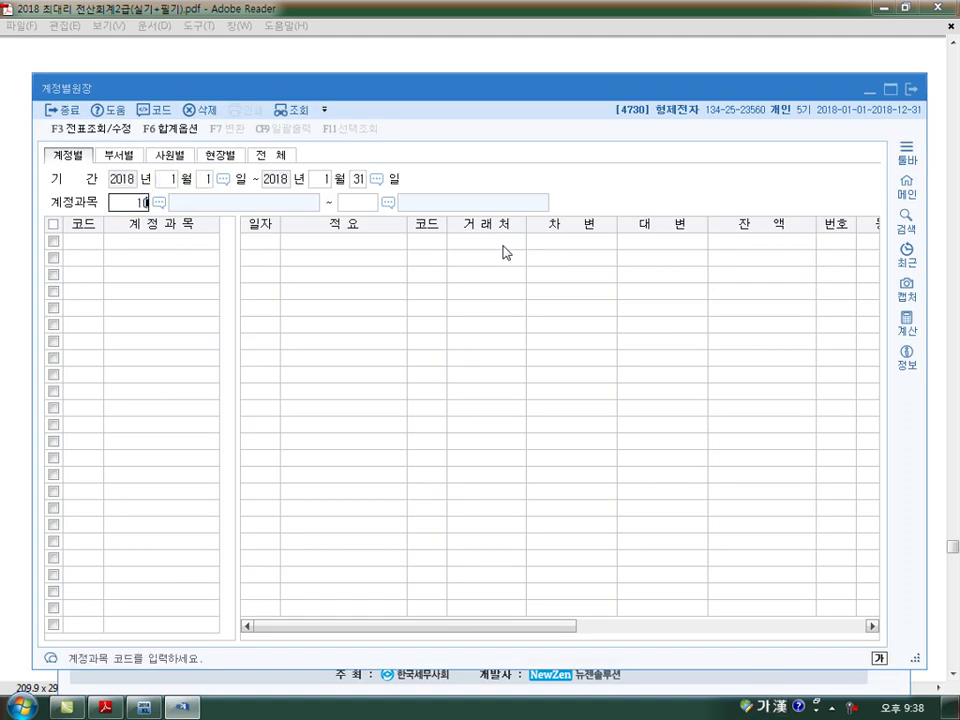
key(Return)
key(Return)
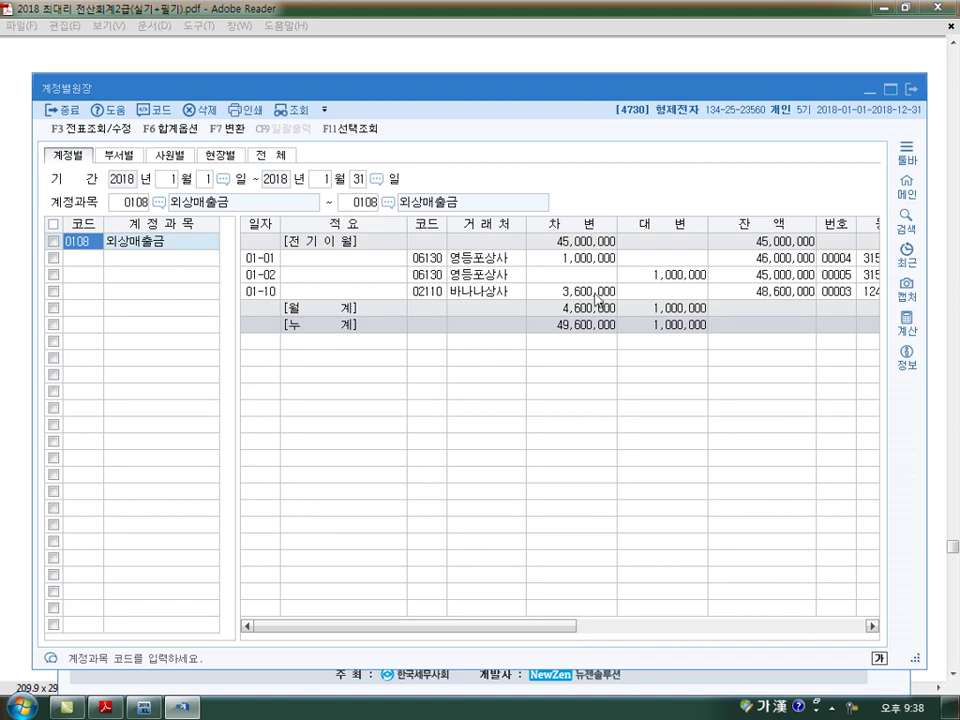
click(664, 274)
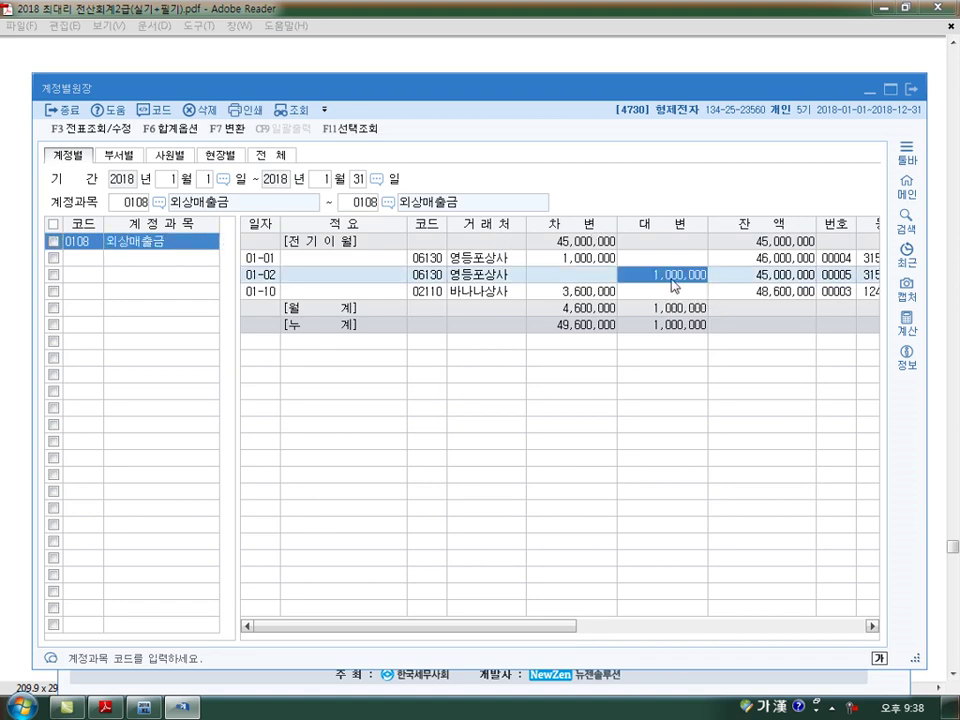
key(Escape)
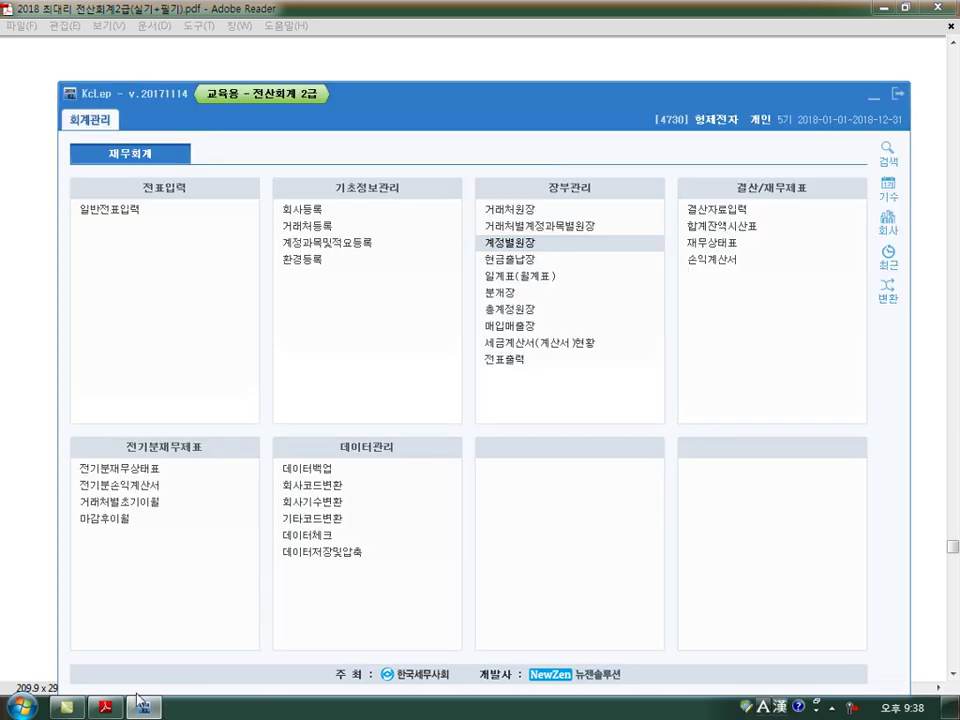
Read question 2 of 문제7 in the Adobe Reader PDF, and open the 월계표 in KcLep.
click(107, 708)
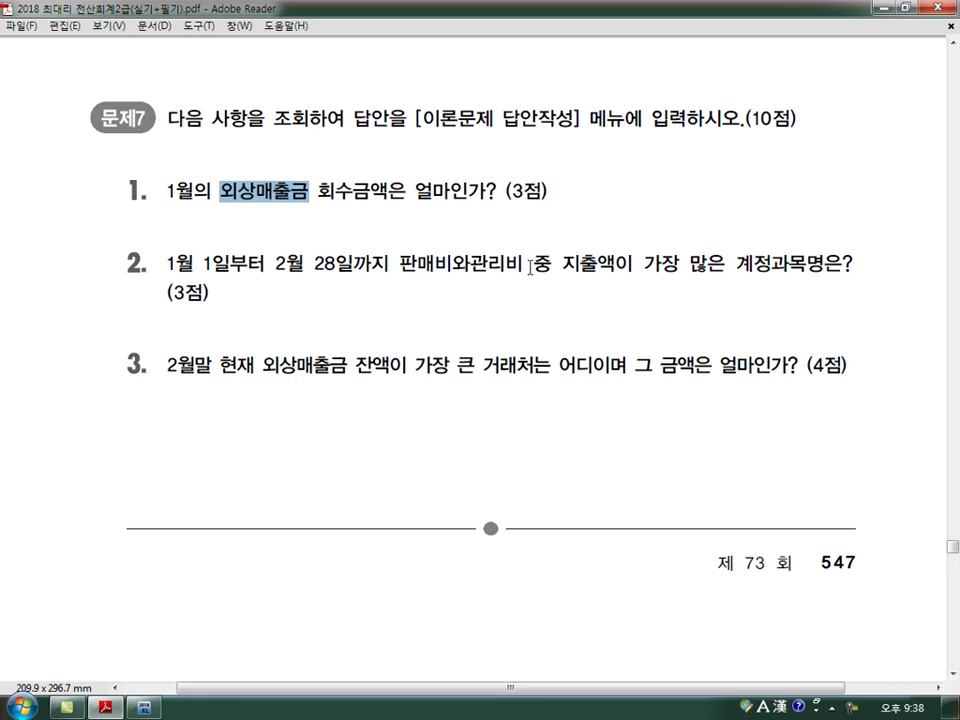
drag(563, 268, 617, 268)
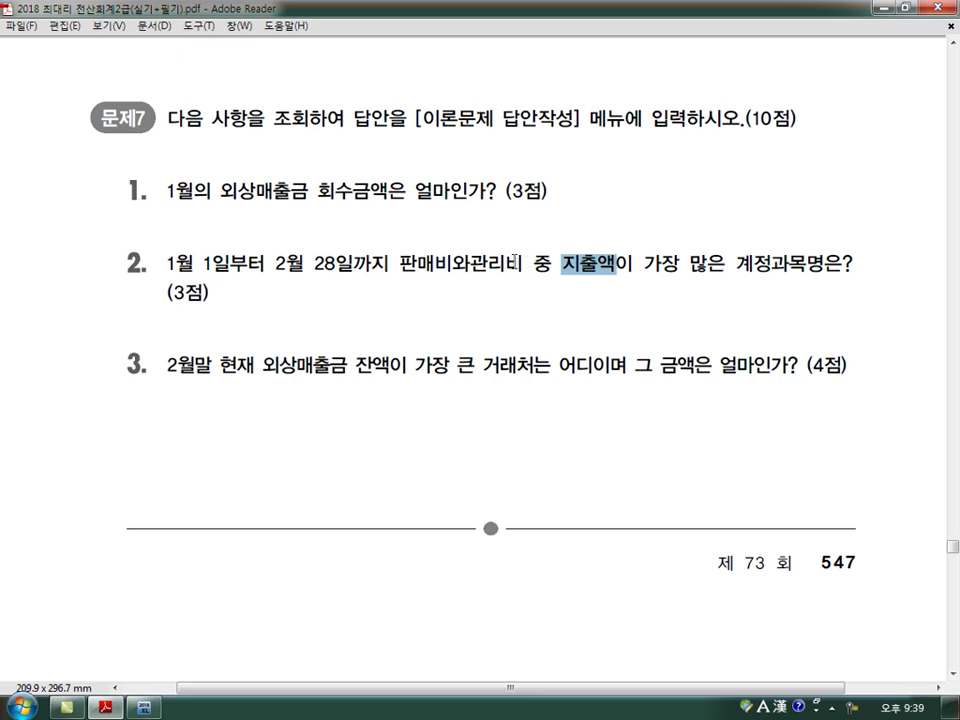
click(145, 707)
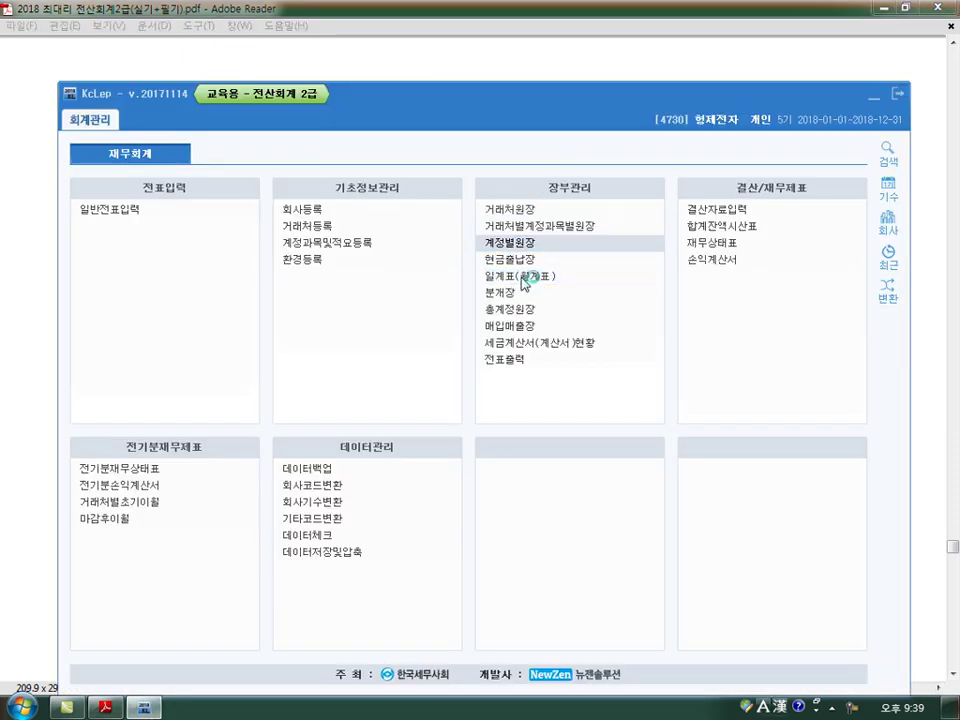
click(522, 279)
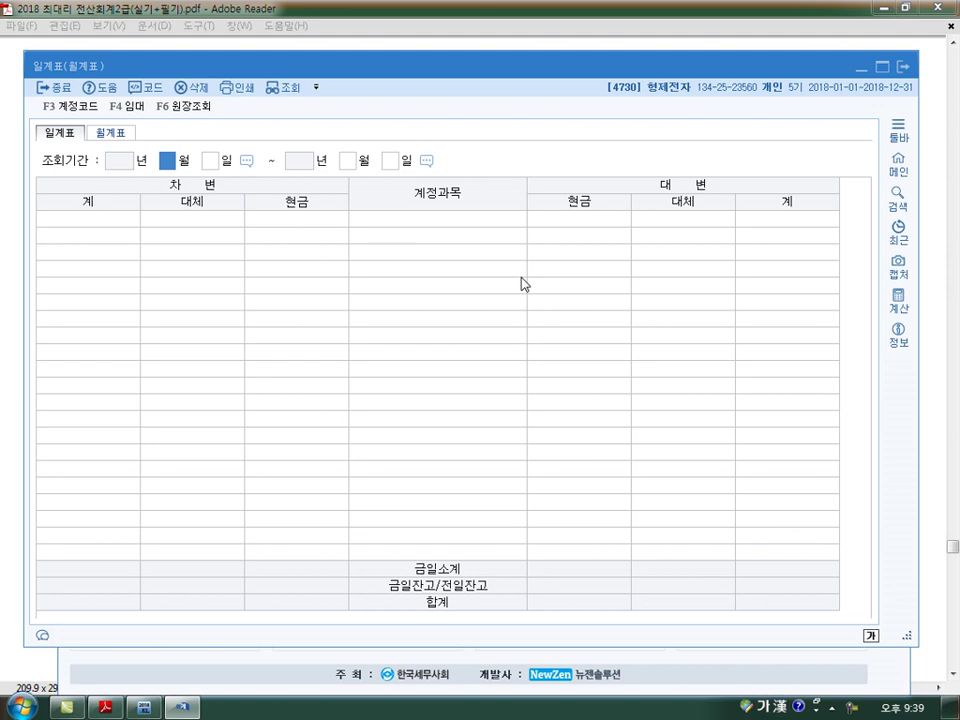
click(115, 134)
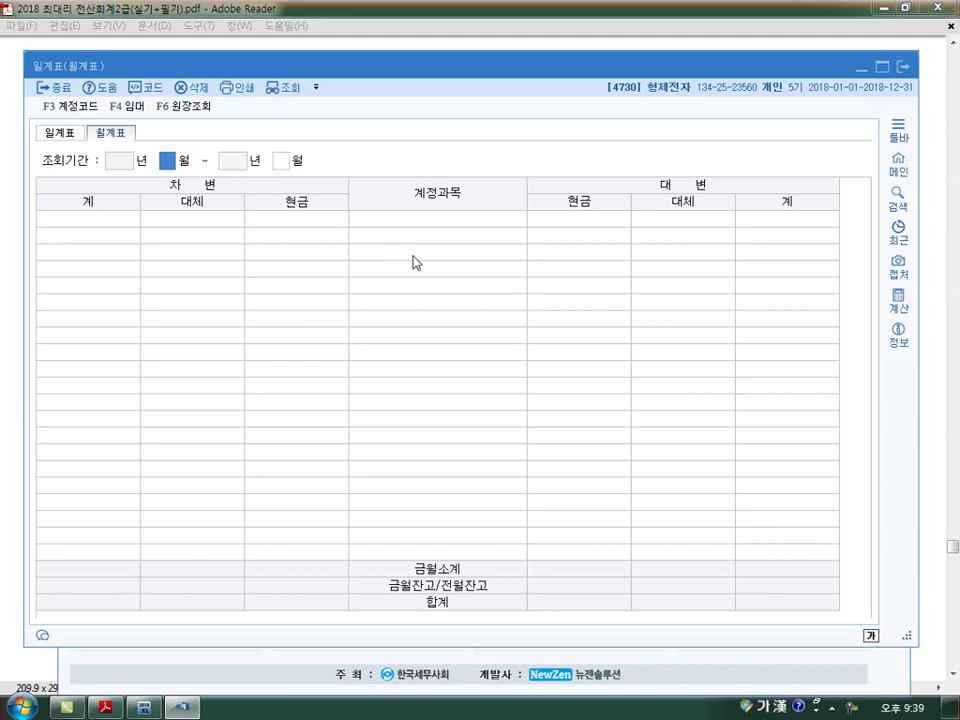
Query the 월계표 for months 01 to 02, check which 판매비및일반관리비 account has the largest amount, and close it.
text(1)
key(Return)
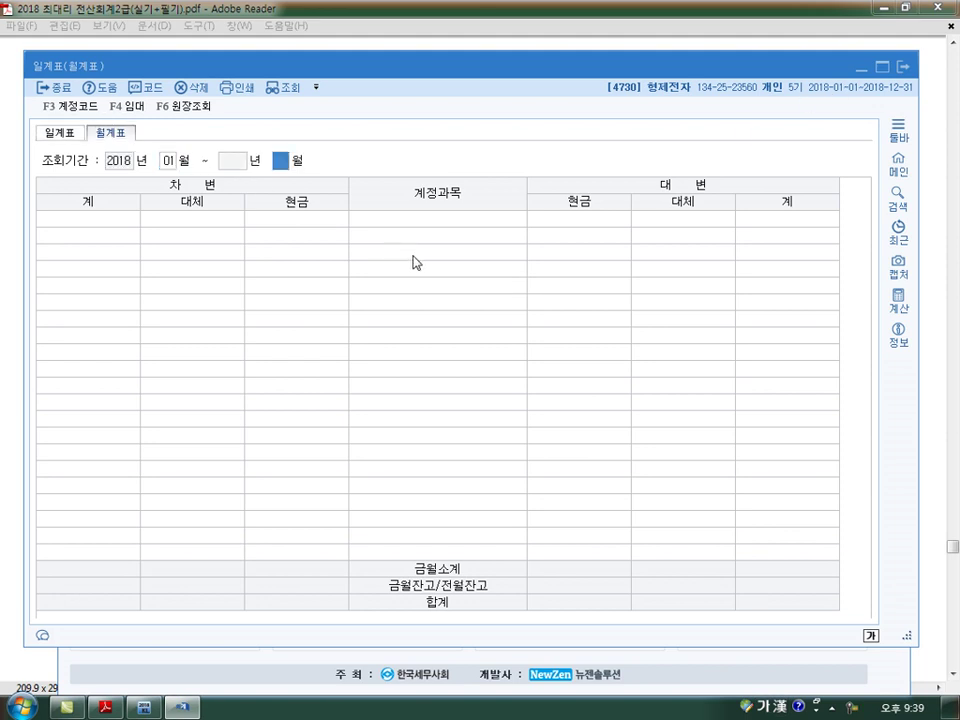
text(2)
key(Return)
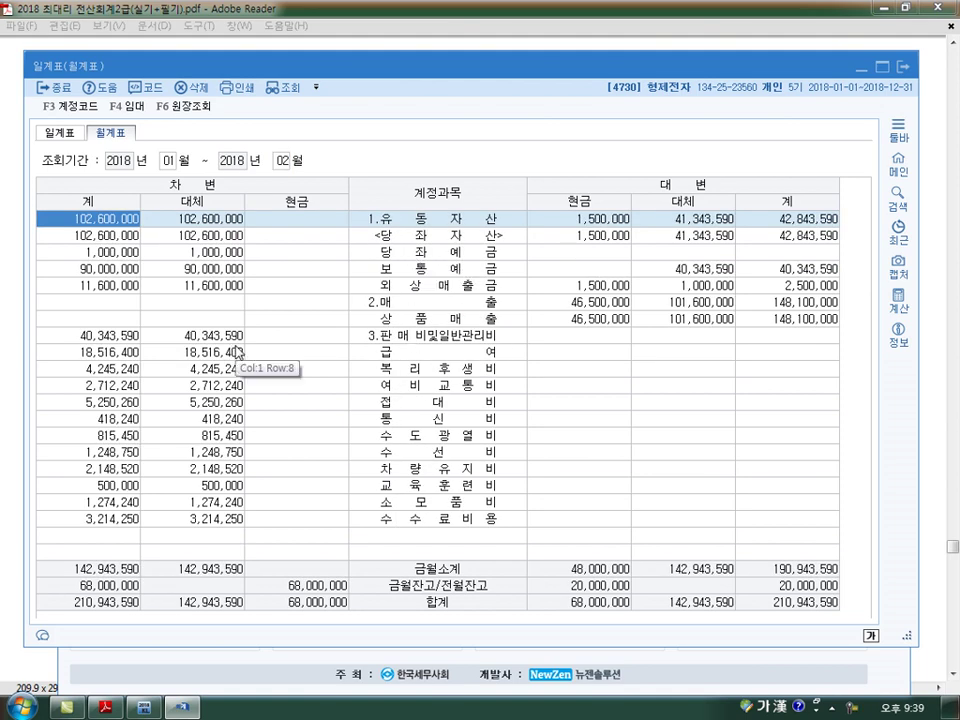
click(100, 355)
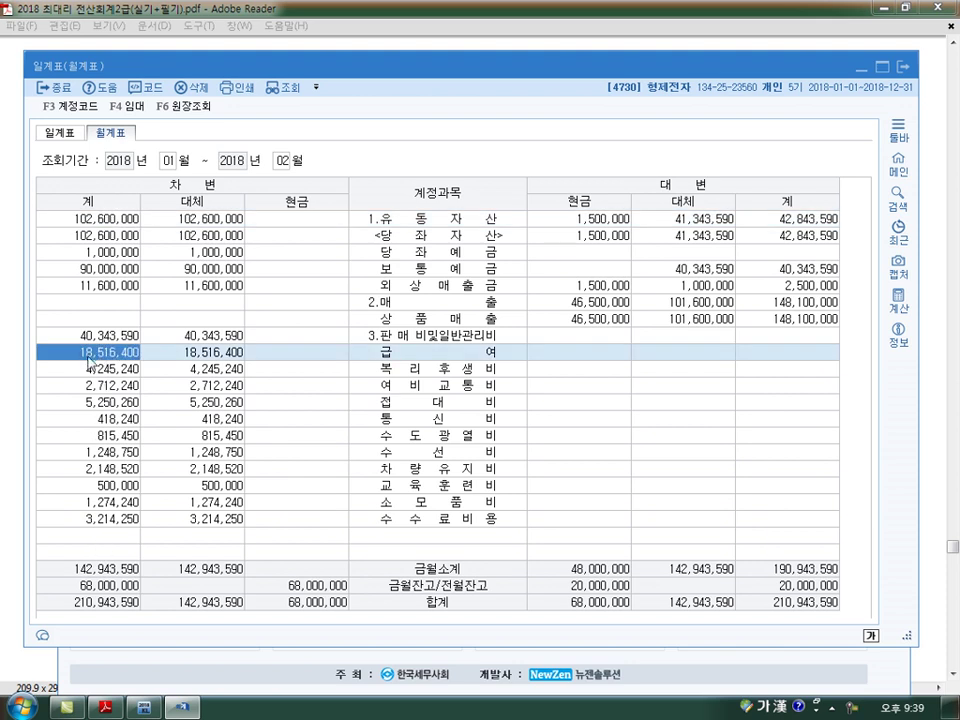
click(901, 72)
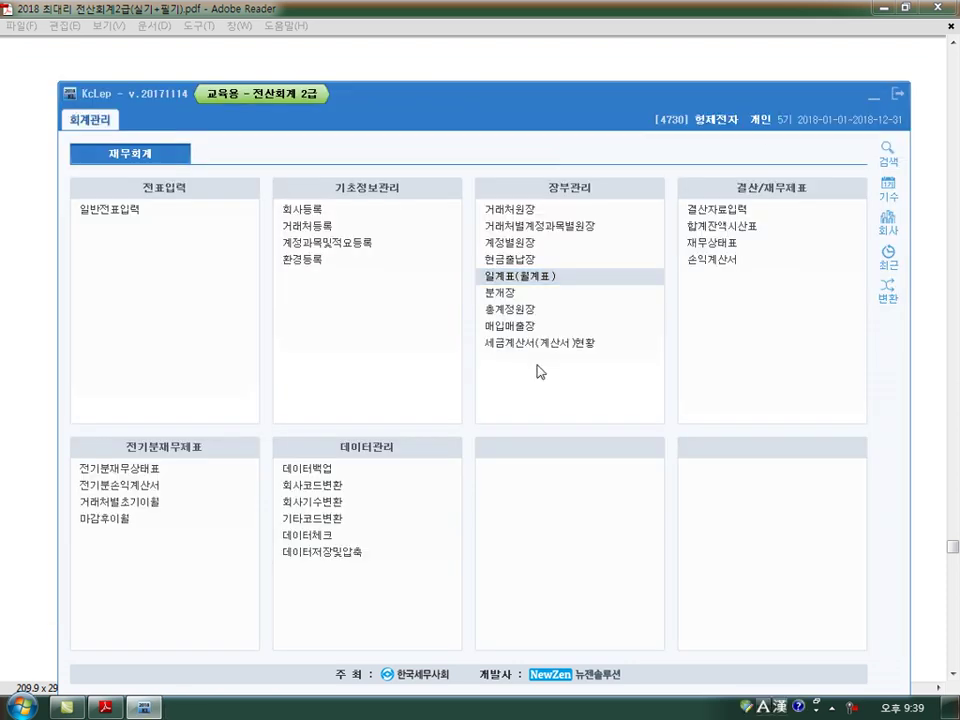
Query the 합계잔액시산표 as of 02/28, check the largest 판매비및일반관리비 account there too, and close it.
click(706, 228)
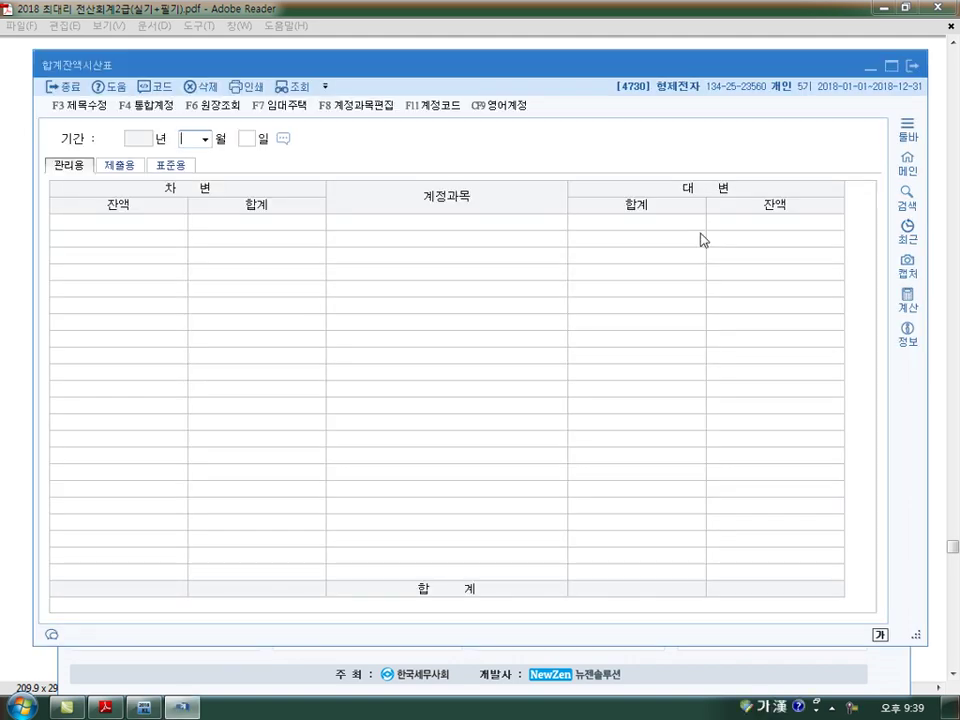
text(2)
key(Return)
key(Return)
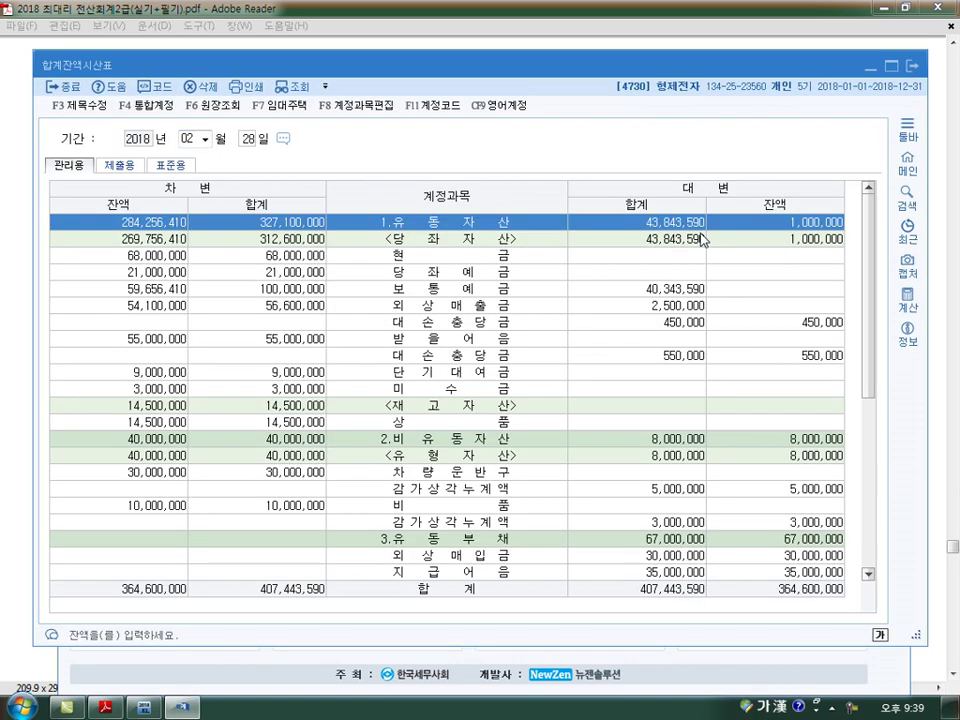
scroll(225, 386, down, 5)
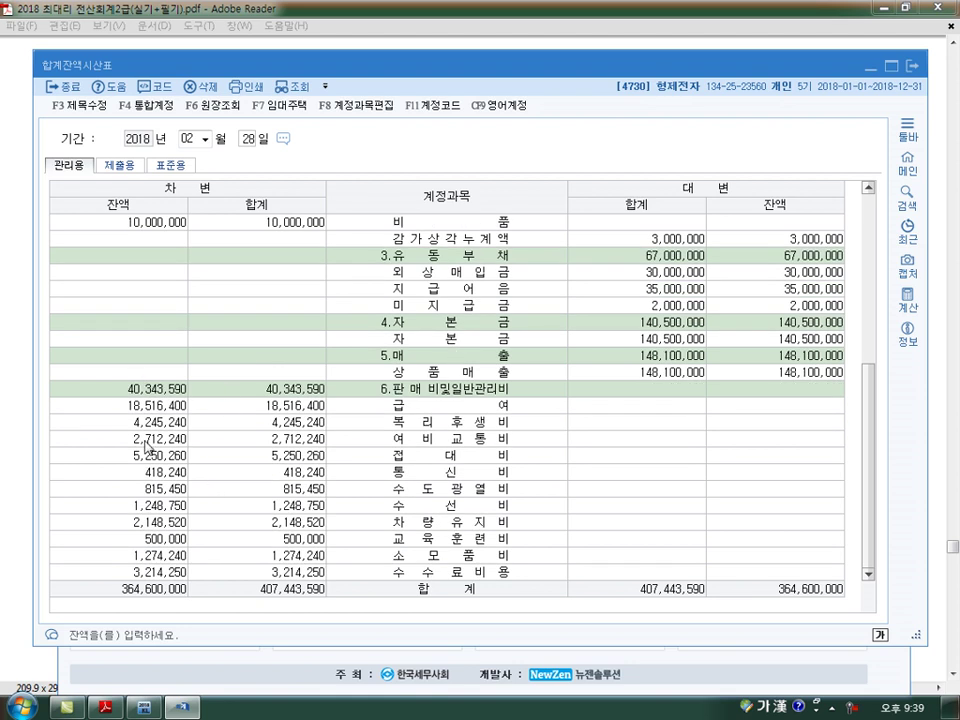
click(144, 407)
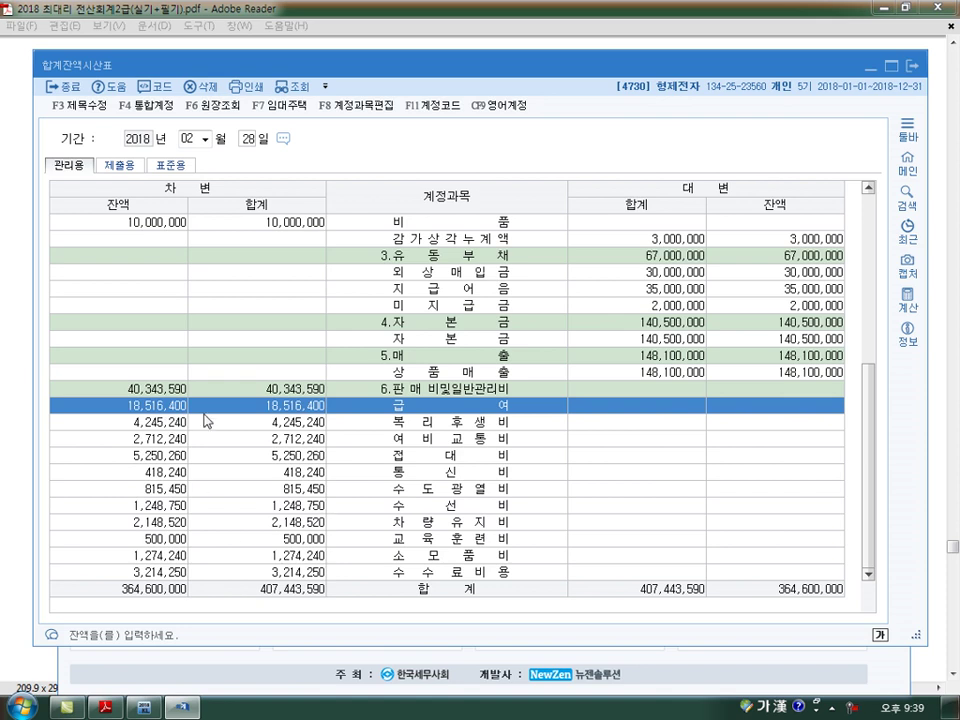
click(908, 68)
Switch to the Adobe Reader PDF and read question 3 of 문제7 about the 외상매출금 balance by client.
key(alt+Tab)
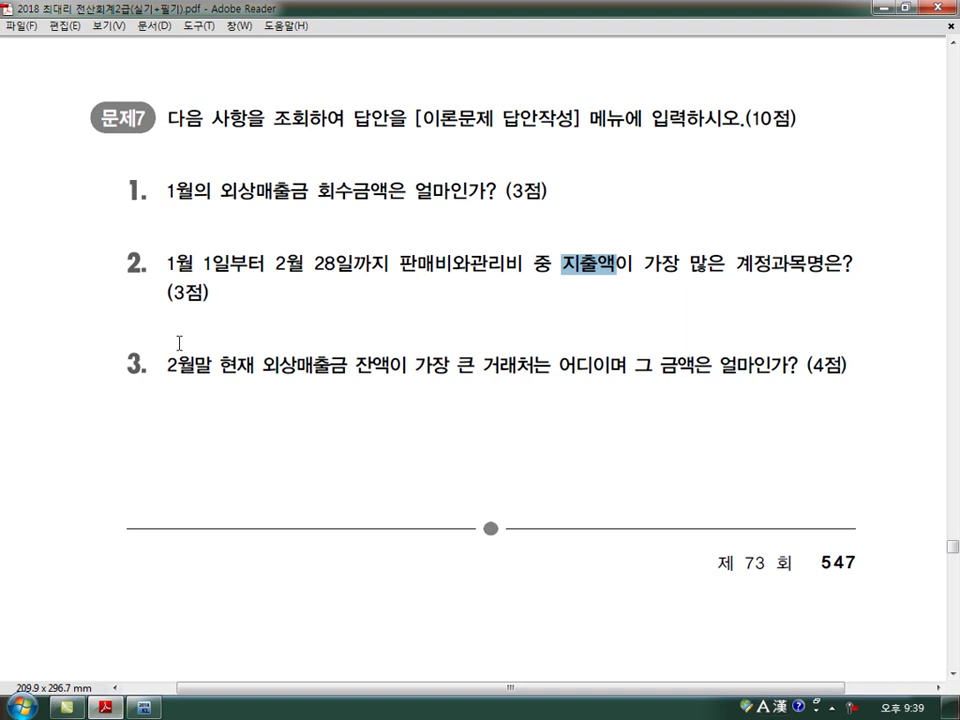
drag(262, 373, 407, 372)
drag(498, 373, 530, 374)
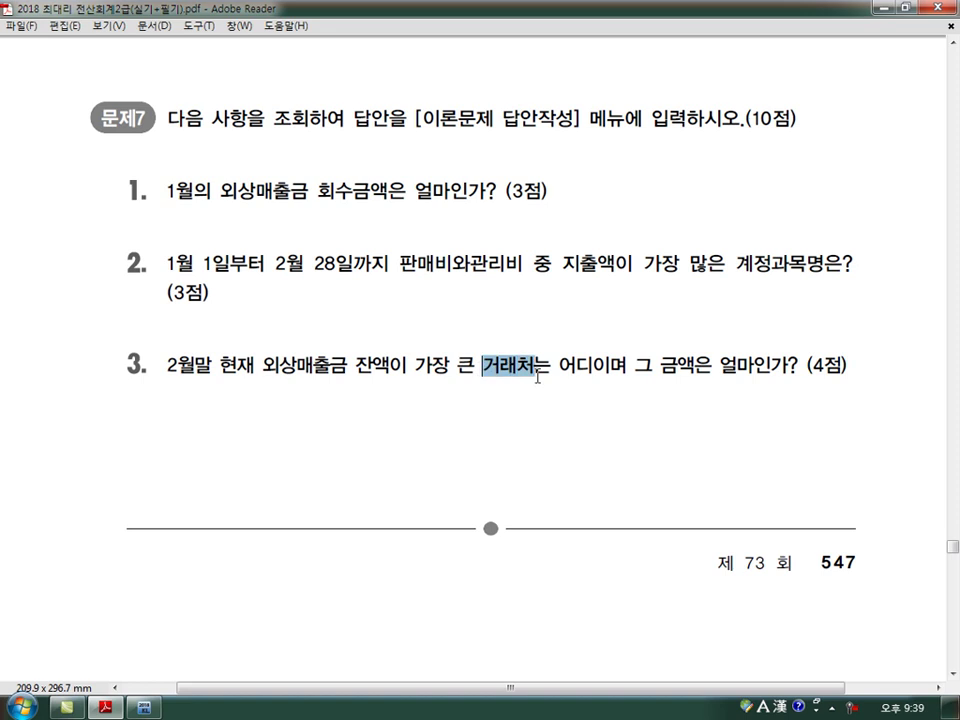
Switch to KcLep and open the 거래처원장 balance view for the period 2018-01-01 to 2018-02-28.
click(144, 708)
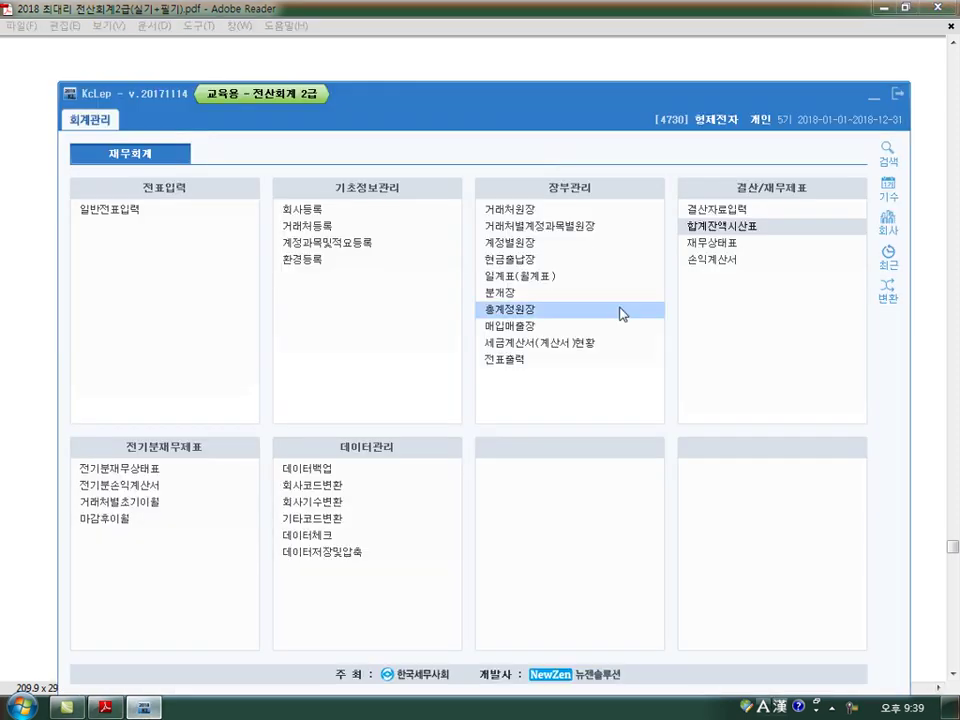
click(518, 213)
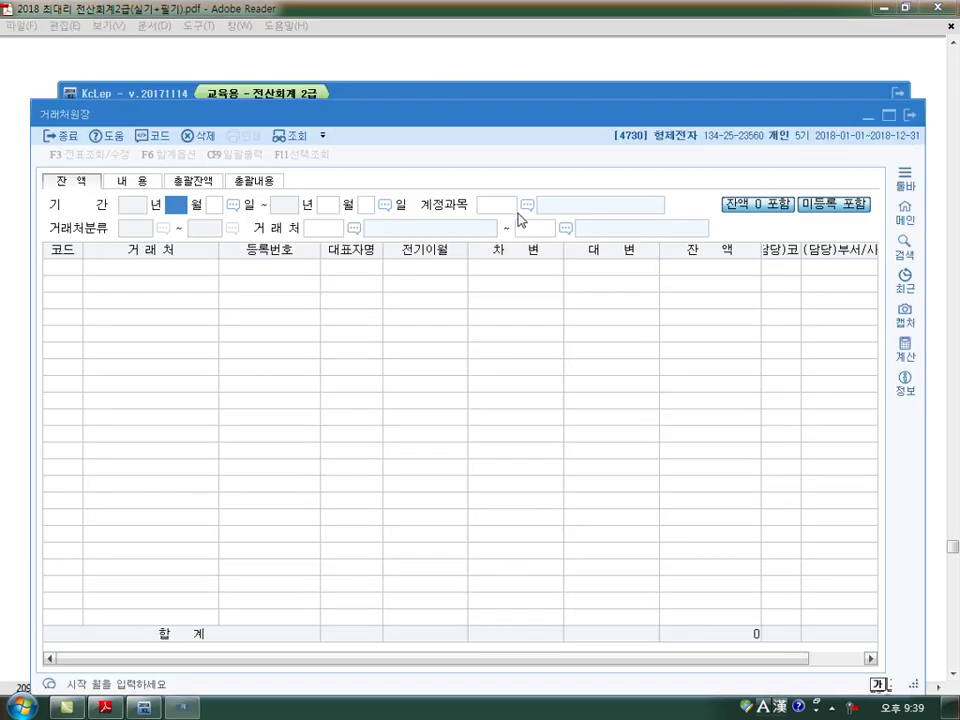
text(1)
key(Return)
text(1)
key(Return)
text(2)
key(Return)
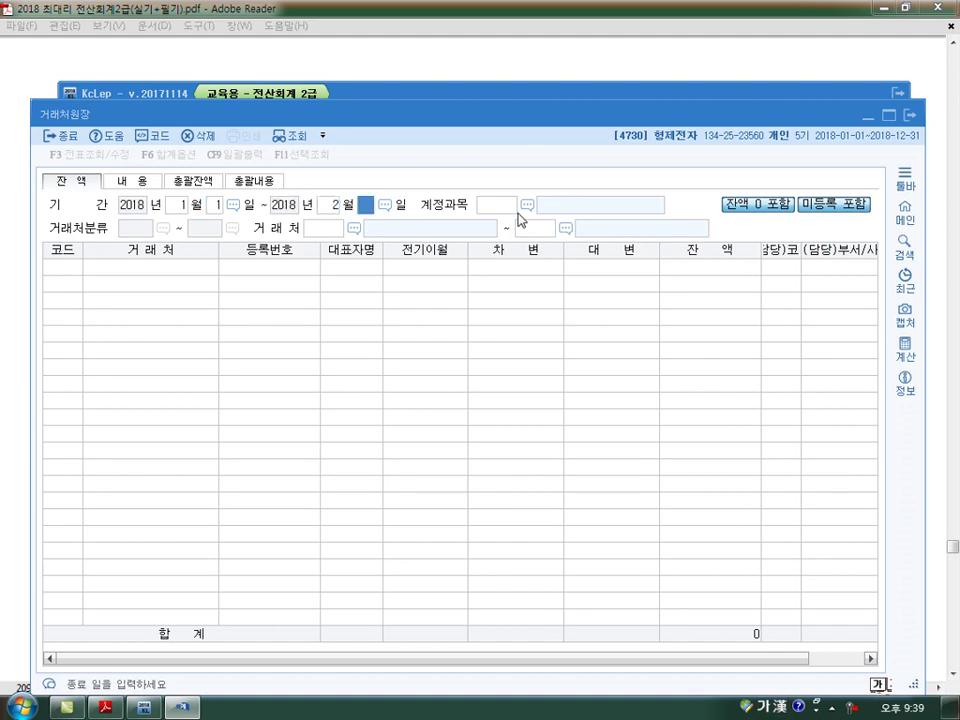
key(Return)
Query 외상매출금 (0108) for the full range of clients and check which client has the largest balance.
text(0108)
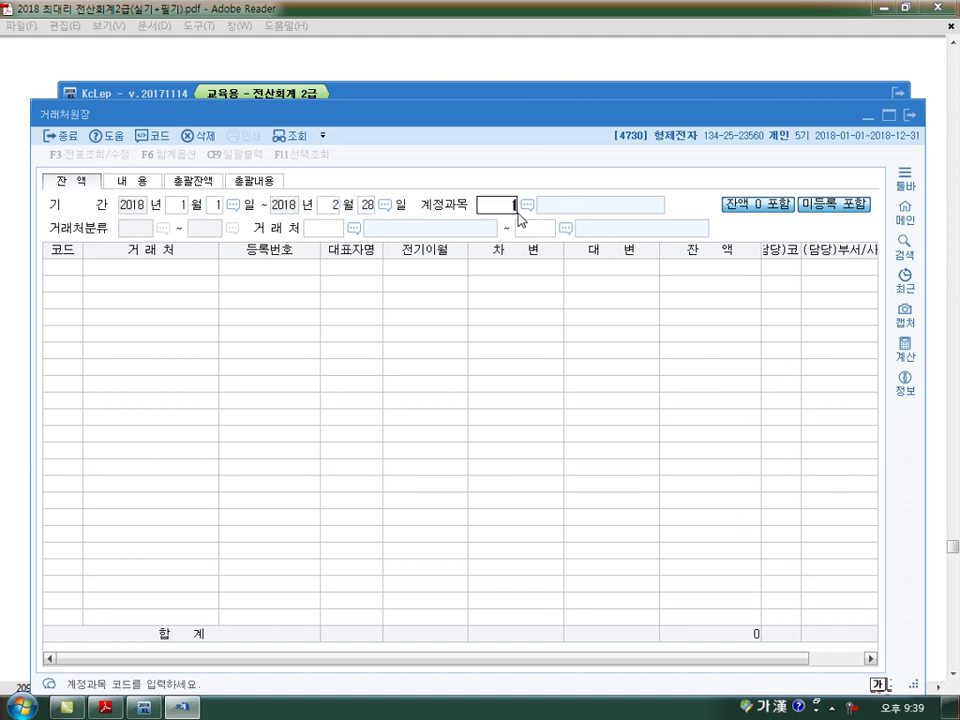
key(Return)
key(Return)
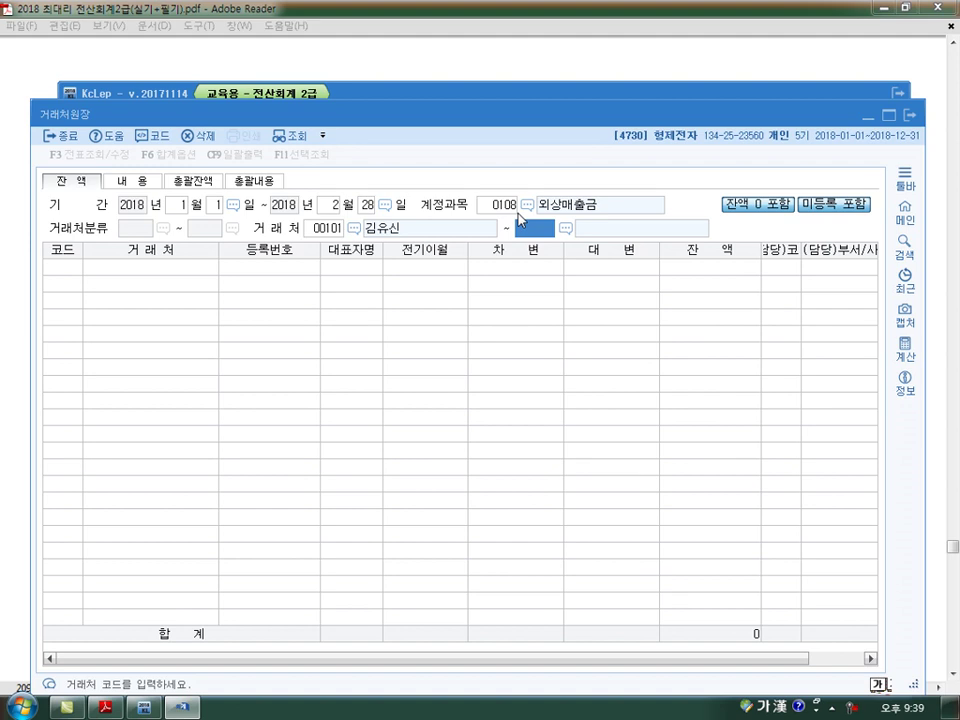
key(Return)
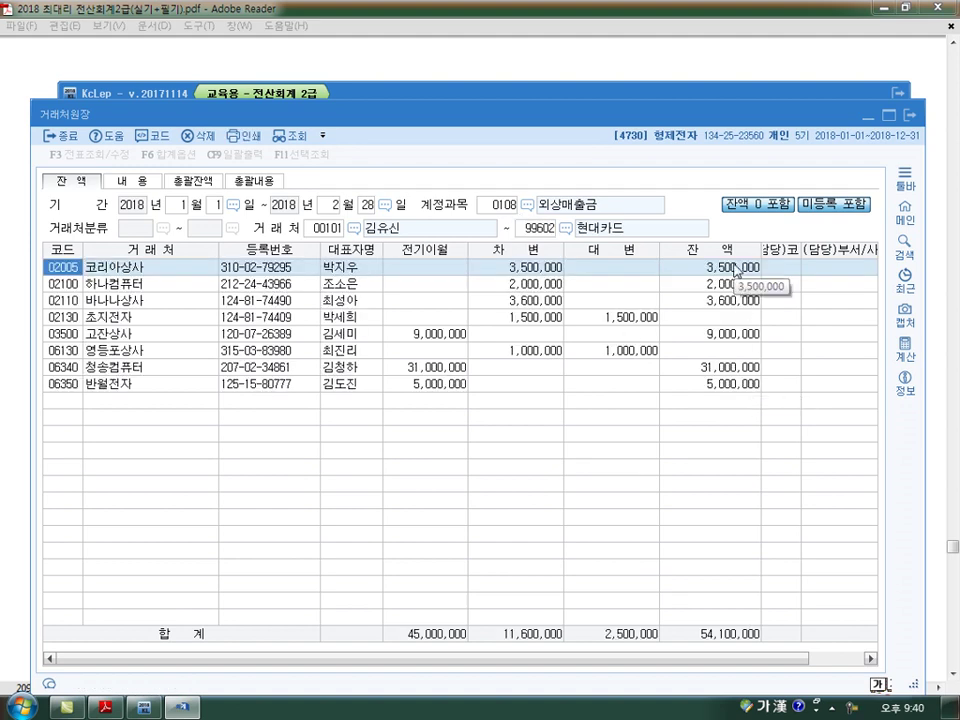
click(727, 368)
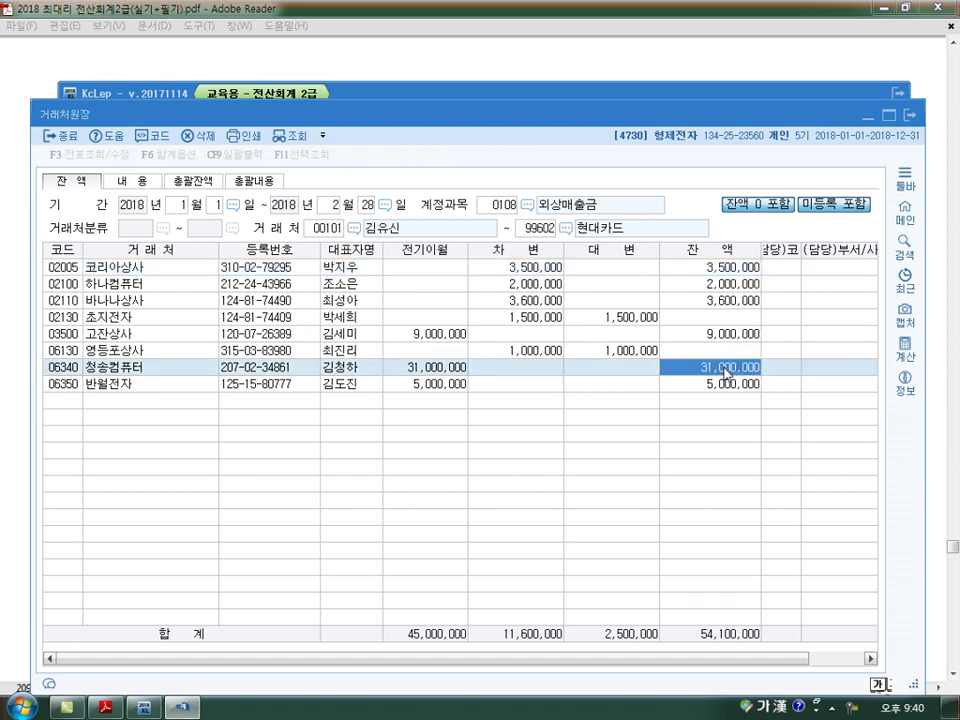